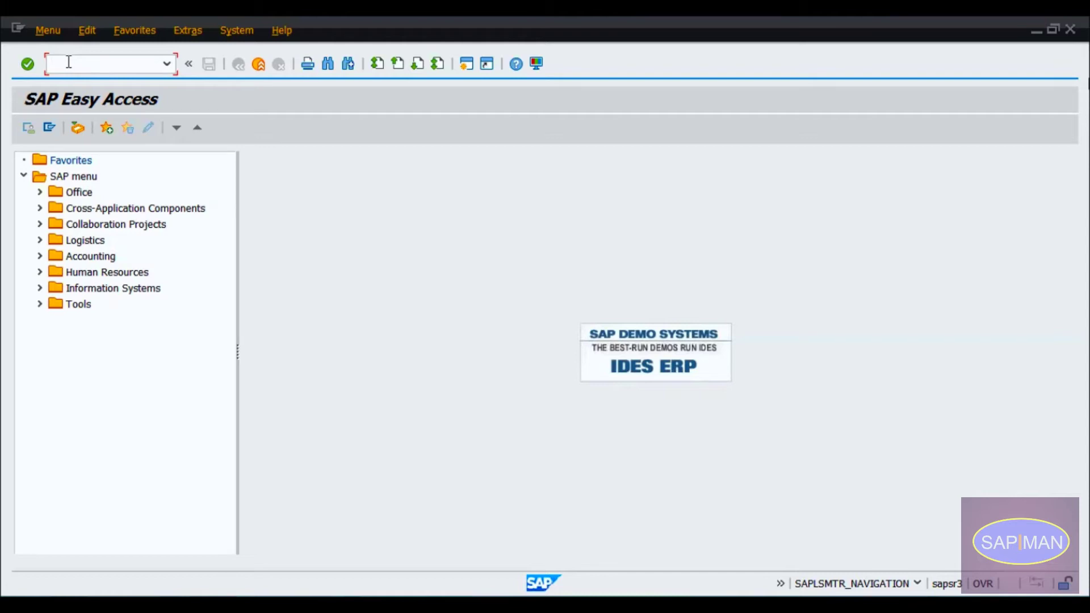
# Start transaction CR03 and display work center LATHE in plant 1000.
pyautogui.write('cro03')
pyautogui.press('Return')
pyautogui.write('cr03')
pyautogui.press('Return')
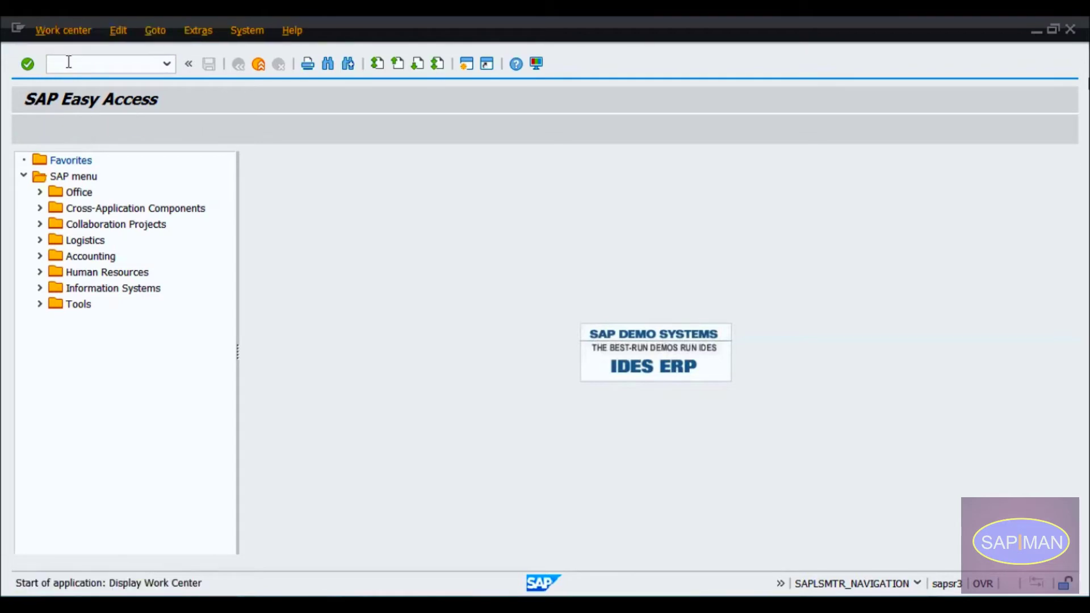
pyautogui.write('1000')
pyautogui.press('Tab')
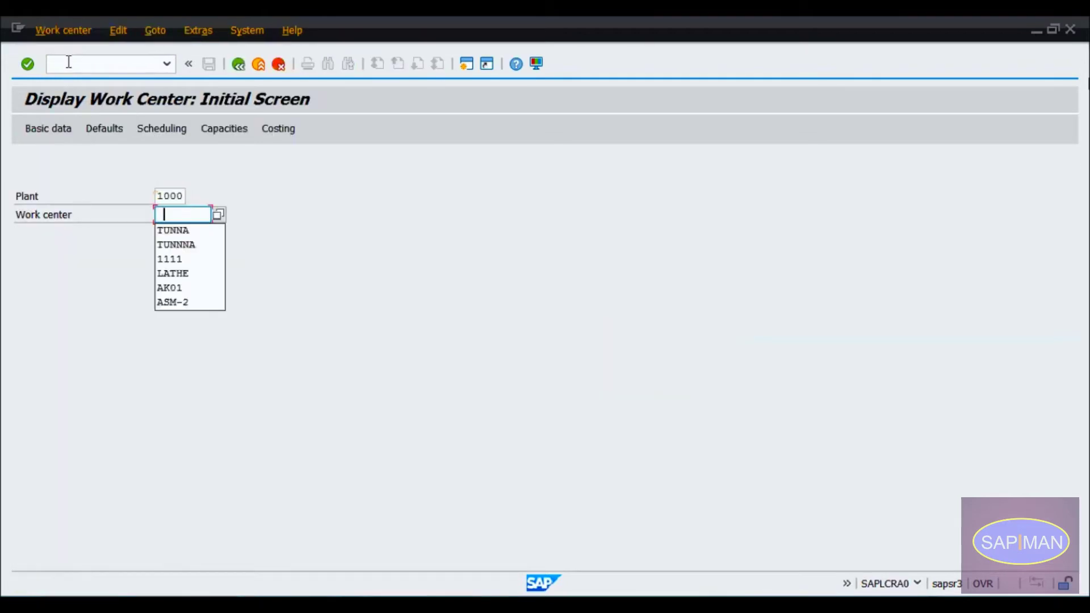
pyautogui.press('Down')
pyautogui.press('Down')
pyautogui.press('Down')
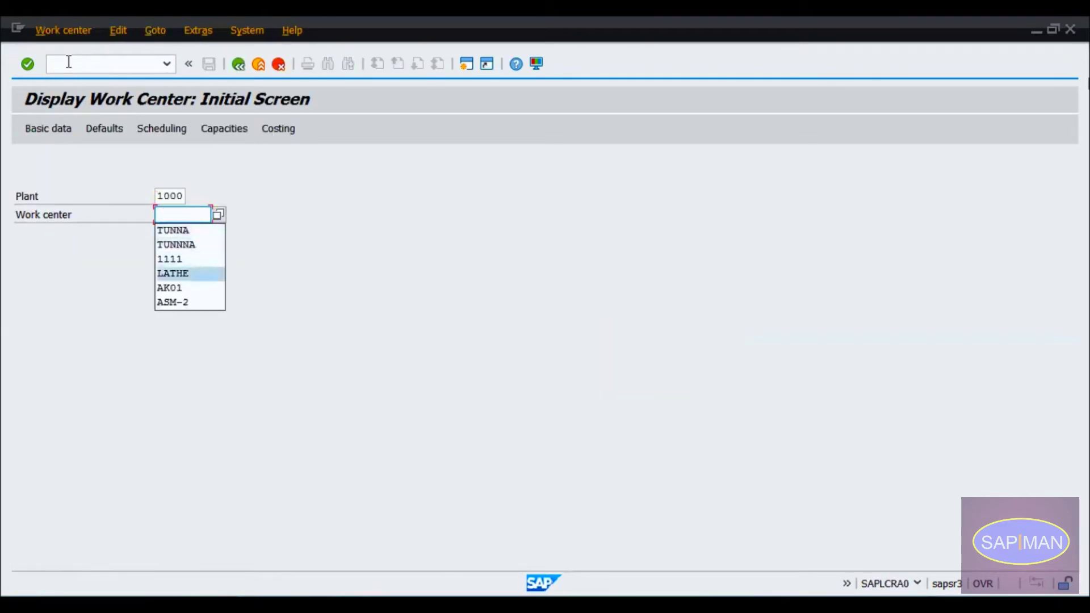
pyautogui.press('Return')
pyautogui.press('Return')
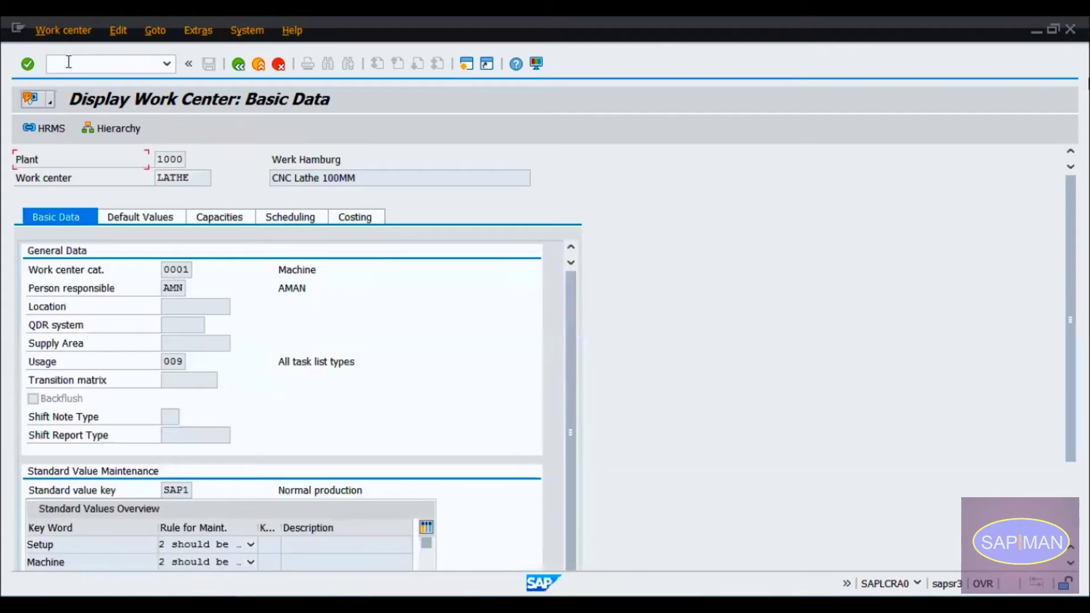
# Open the capacity header of the work center's Machine capacity category 001 and check its finite scheduling setting.
pyautogui.click(232, 216)
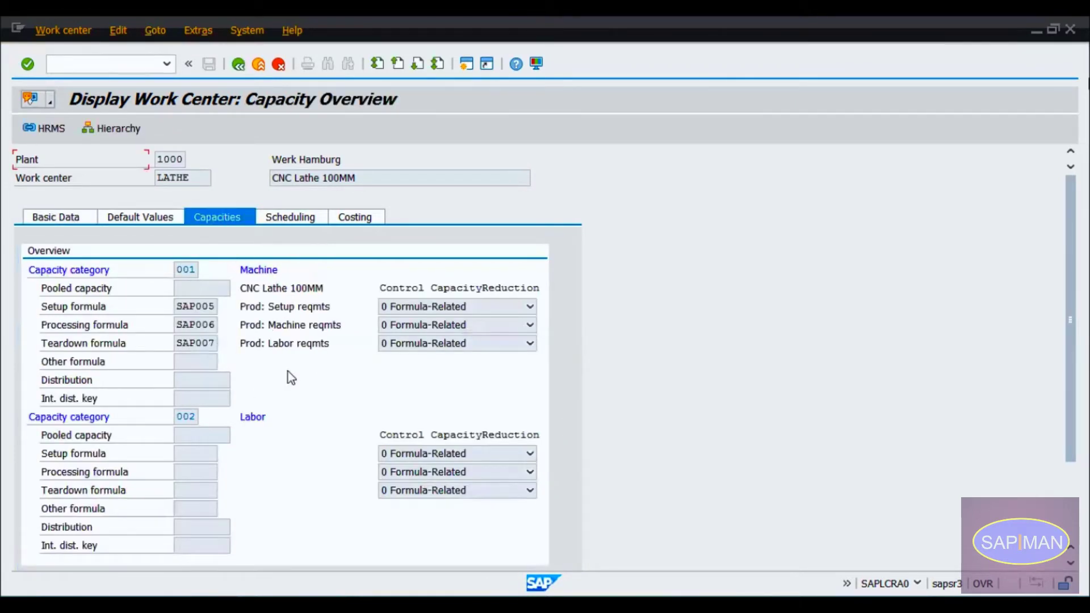
pyautogui.click(256, 269)
pyautogui.doubleClick(256, 270)
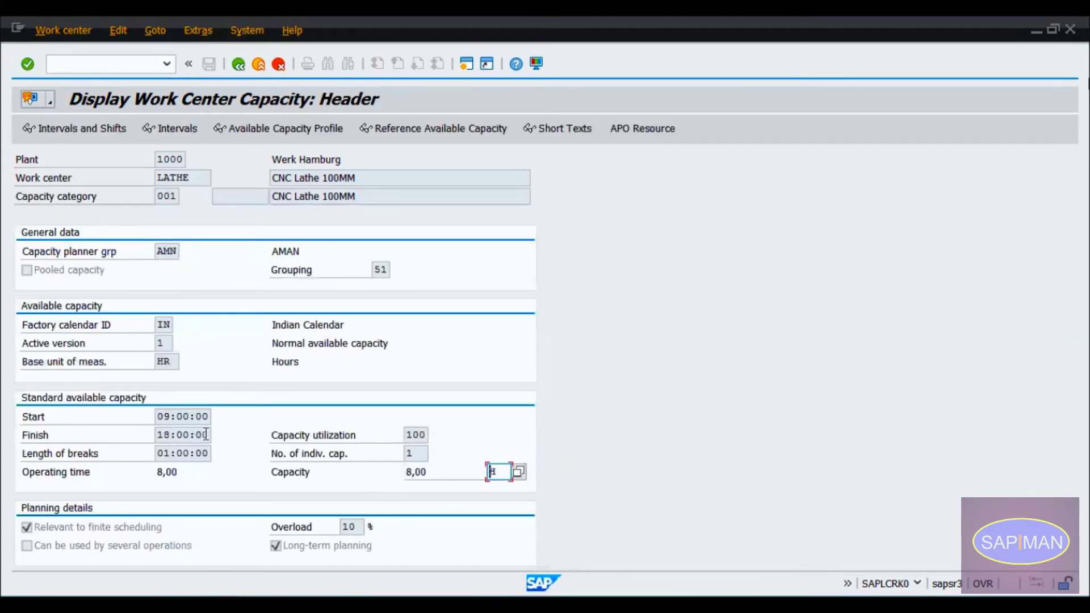
pyautogui.click(103, 532)
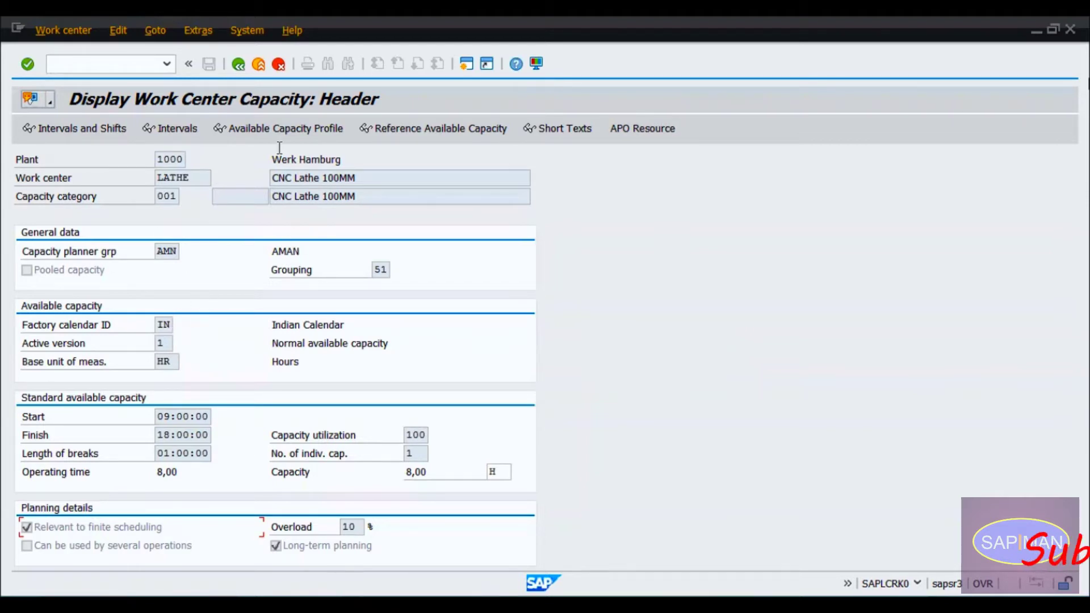
# Reopen the Machine capacity header and examine the start, finish, break length, capacity and factory calendar fields.
pyautogui.click(238, 64)
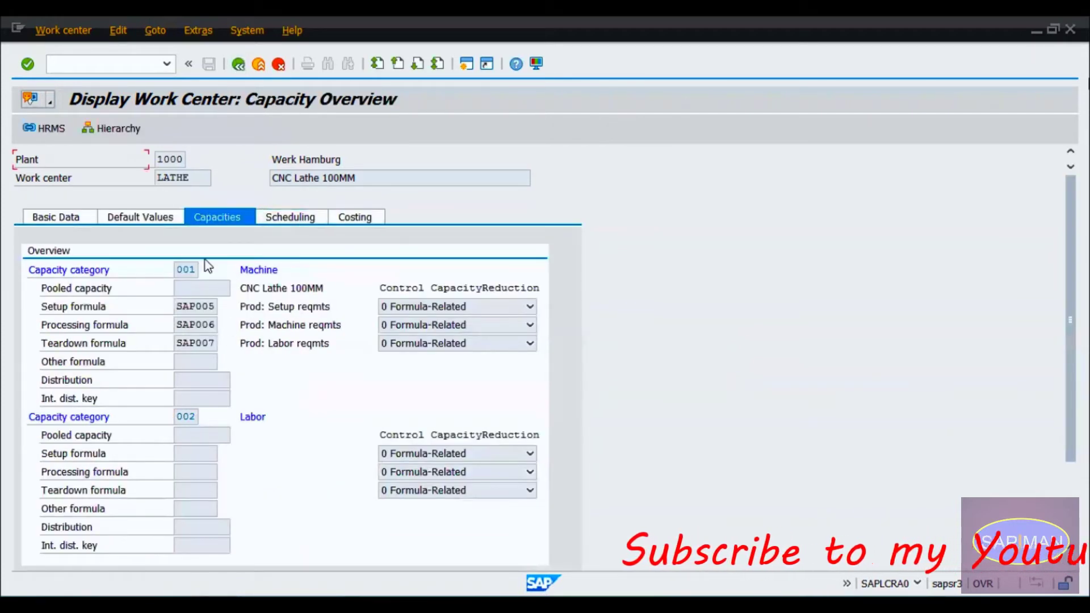
pyautogui.doubleClick(253, 272)
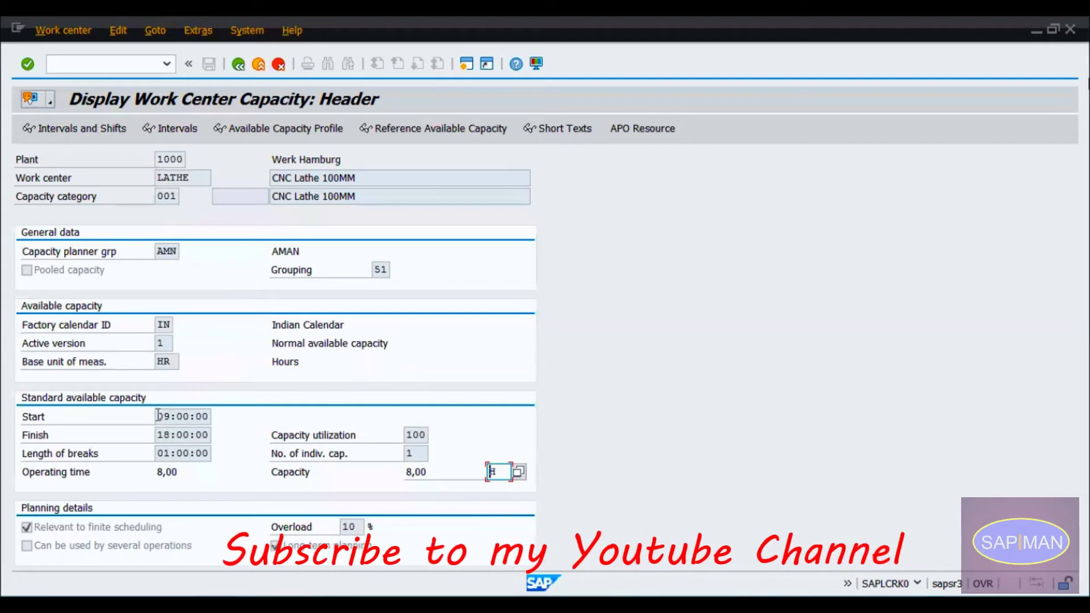
pyautogui.moveTo(159, 417); pyautogui.dragTo(207, 416)
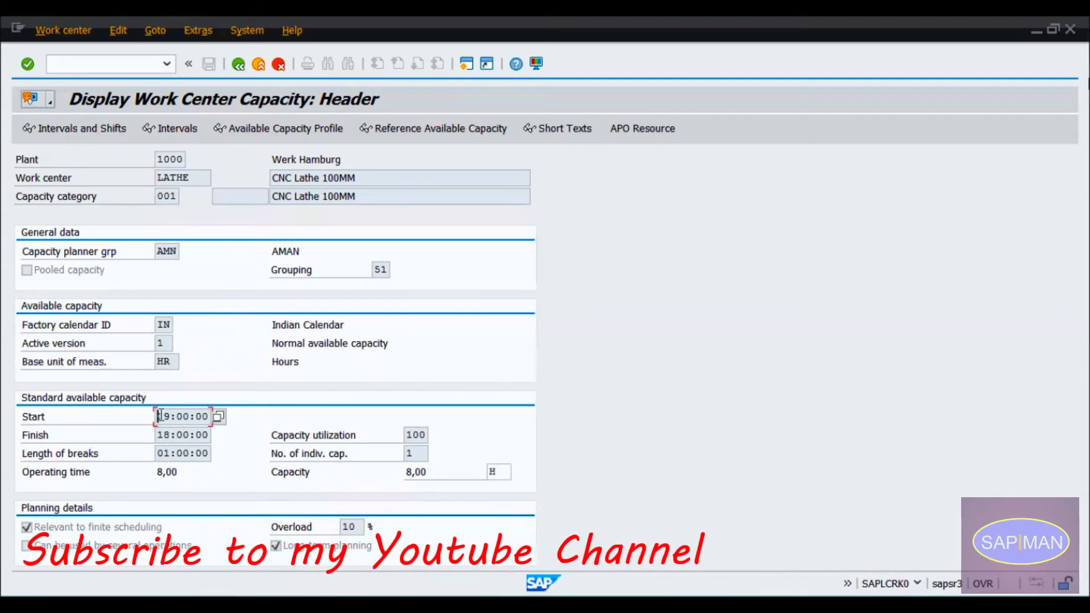
pyautogui.click(206, 416)
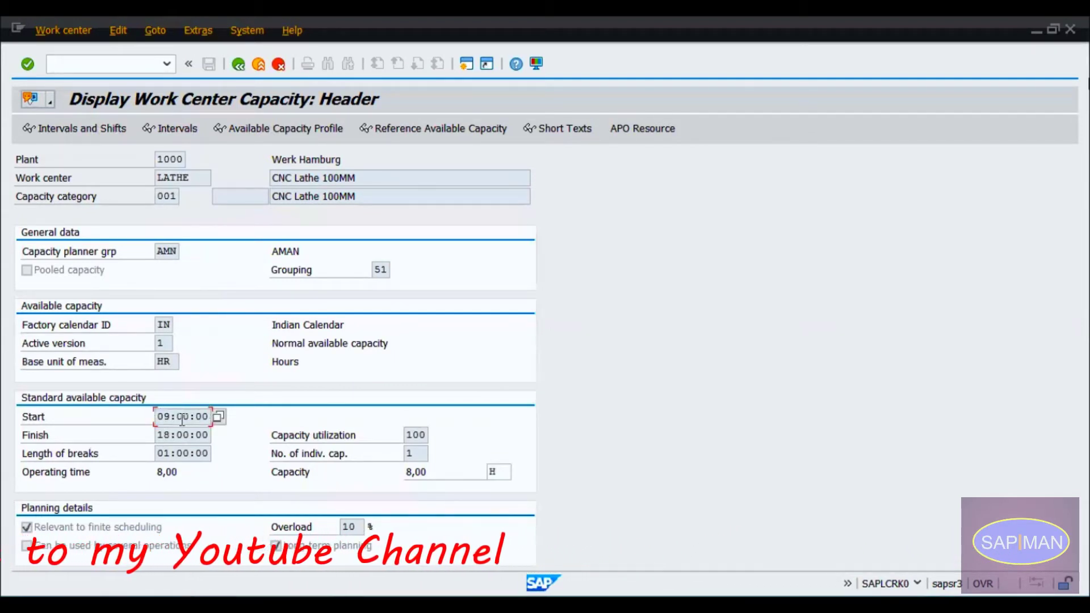
pyautogui.moveTo(164, 435); pyautogui.dragTo(209, 435)
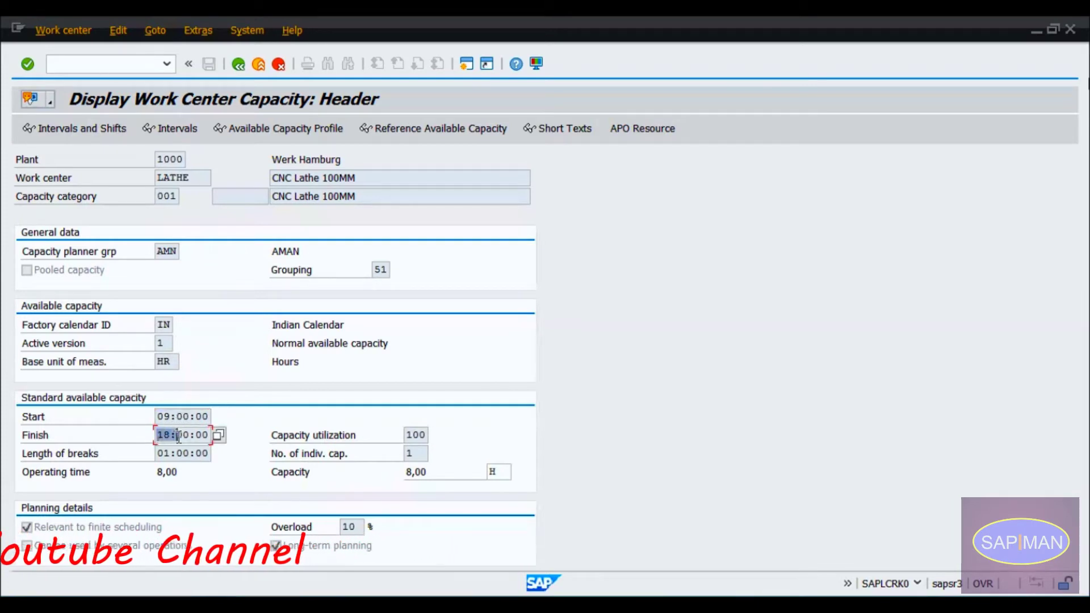
pyautogui.click(173, 436)
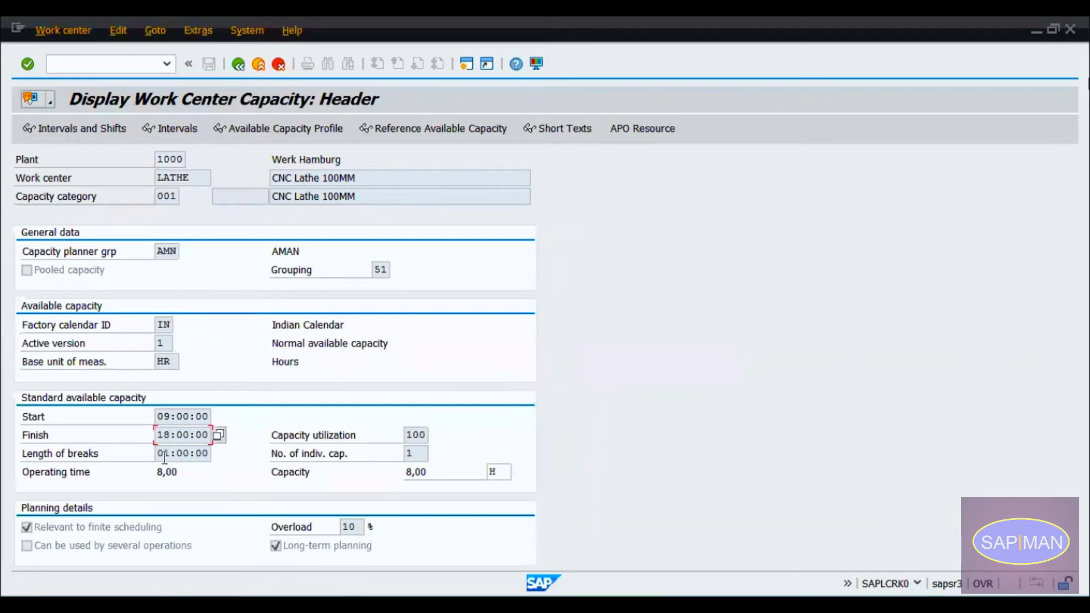
pyautogui.moveTo(163, 454); pyautogui.dragTo(197, 456)
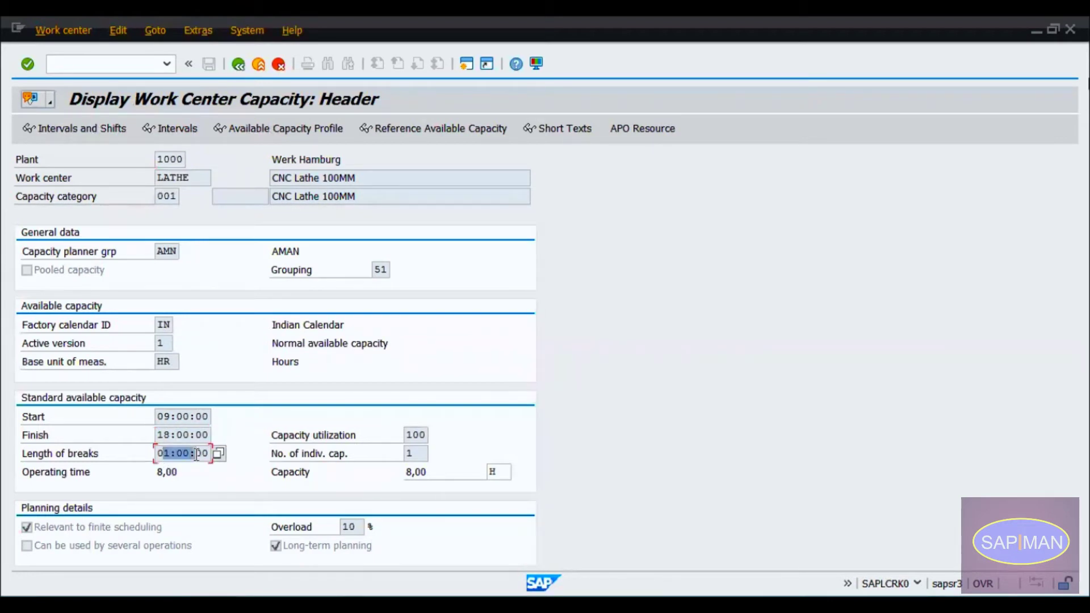
pyautogui.moveTo(406, 473); pyautogui.dragTo(456, 476)
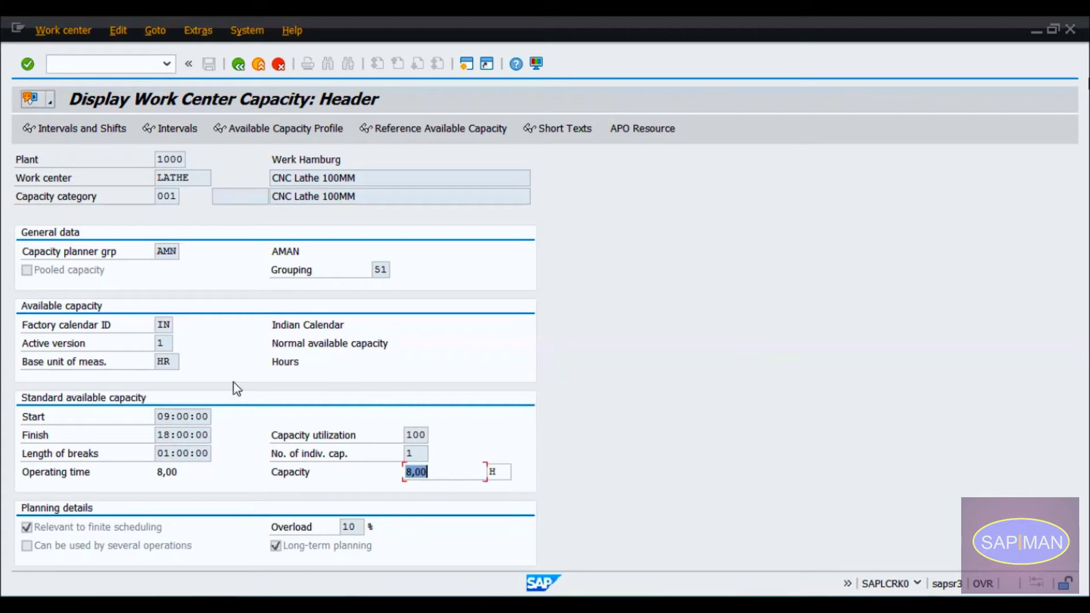
pyautogui.click(165, 323)
# Start transaction SCAL in a new session and display the list of factory calendars.
pyautogui.click(466, 64)
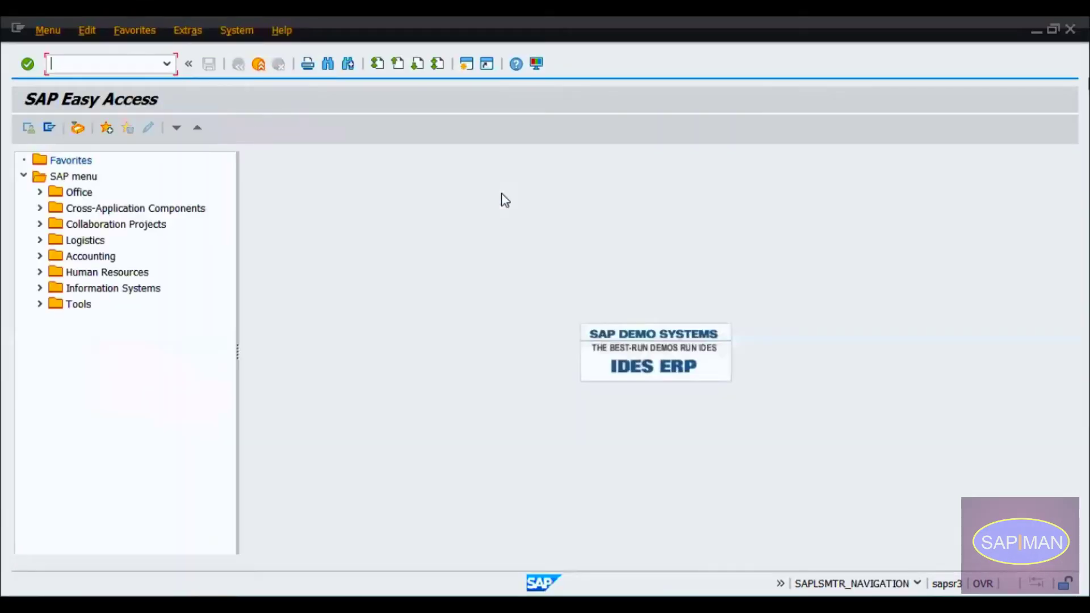
pyautogui.write('scal')
pyautogui.press('Return')
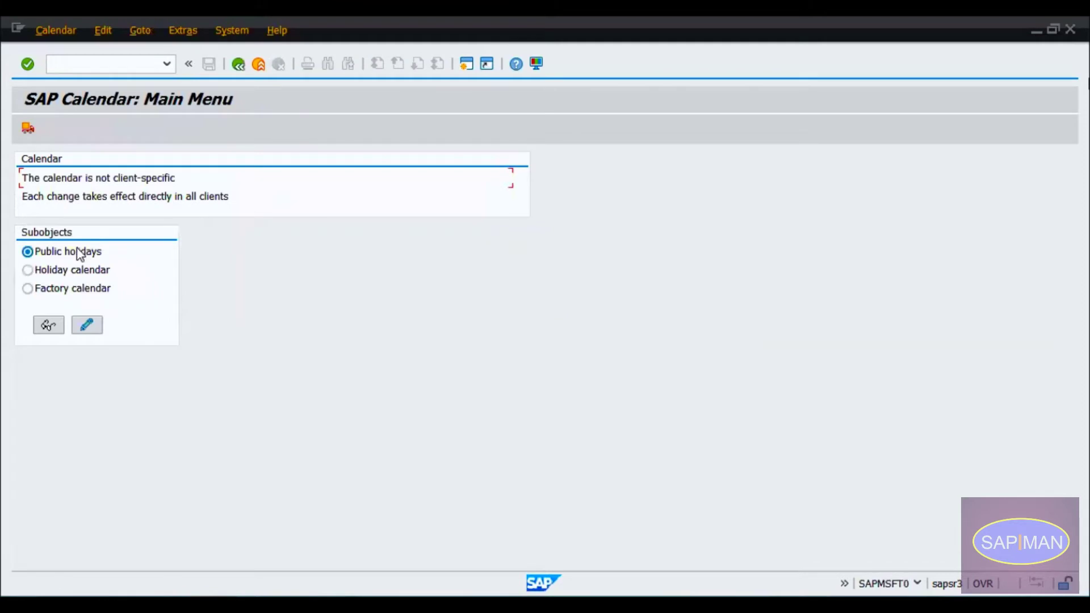
pyautogui.click(73, 286)
pyautogui.click(56, 325)
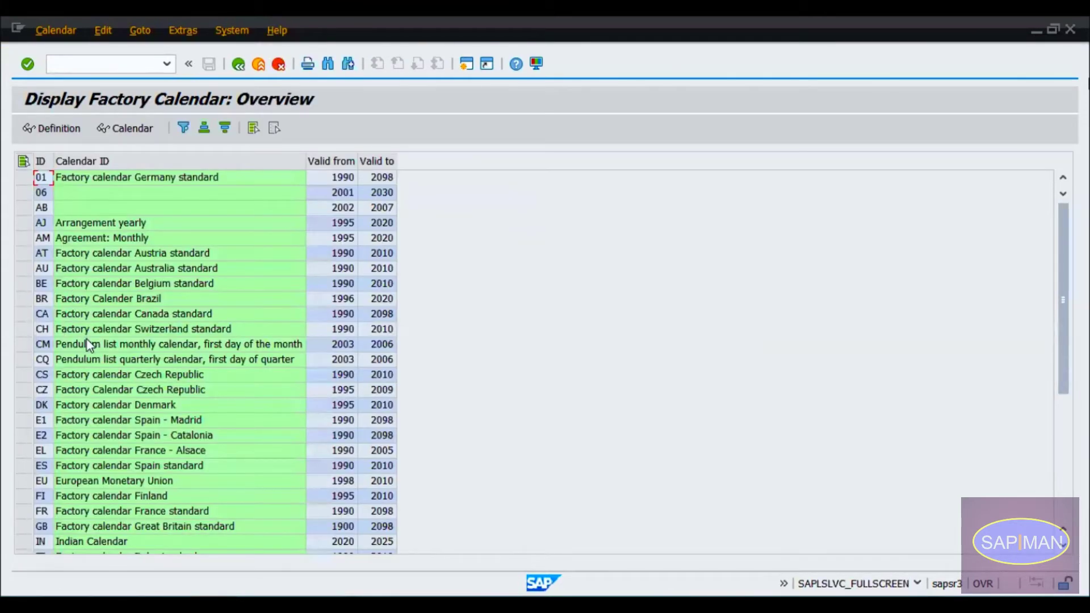
# Display the definition of the Indian Calendar with ID IN from the factory calendar list.
pyautogui.scroll(-5, 87, 344)
pyautogui.scroll(-1, 87, 339)
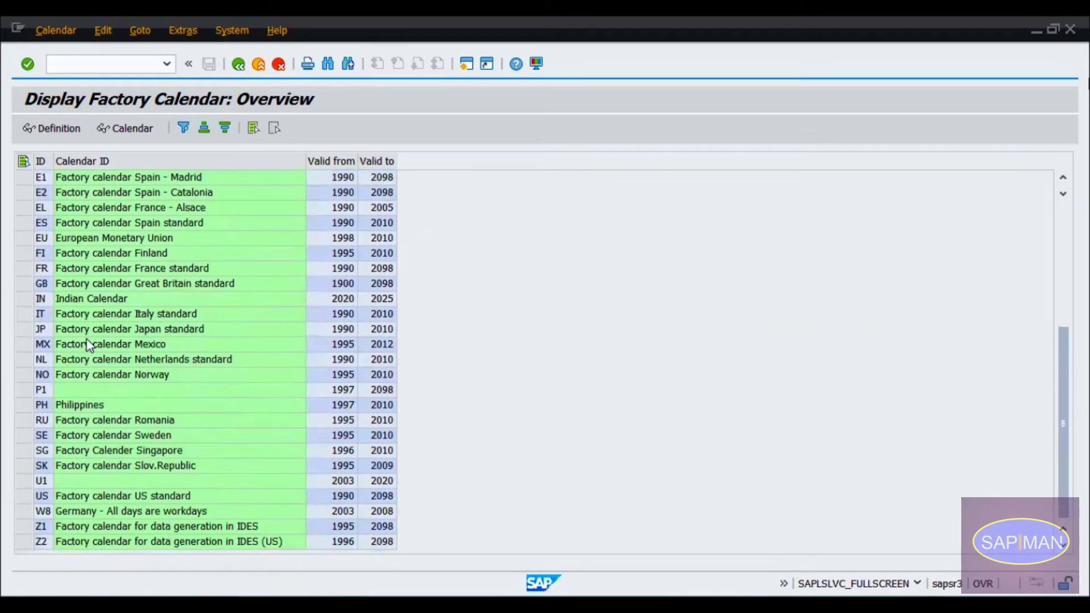
pyautogui.scroll(6, 87, 339)
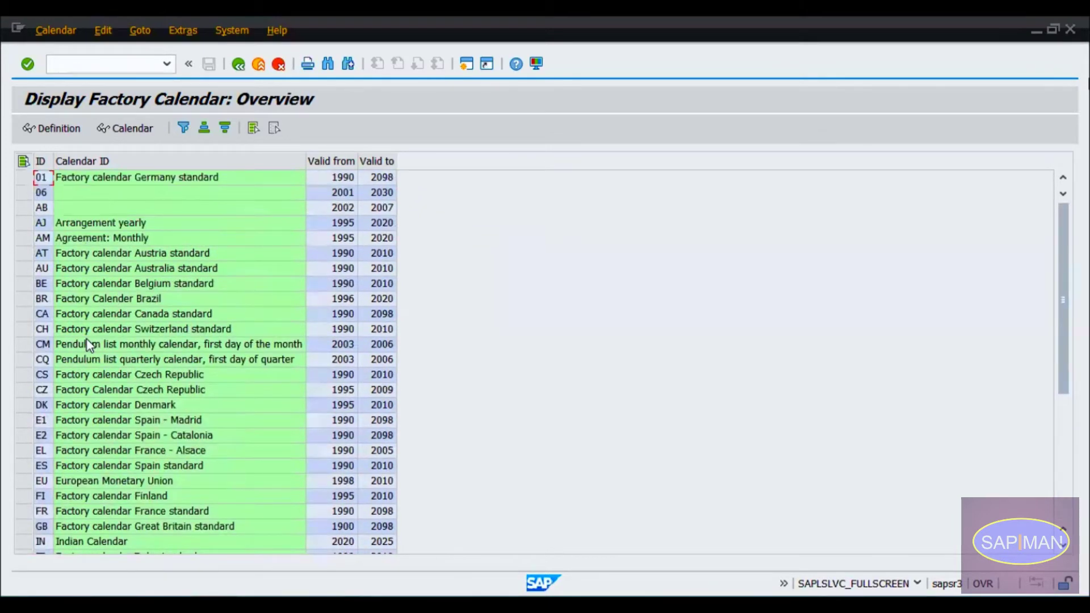
pyautogui.scroll(-1, 87, 339)
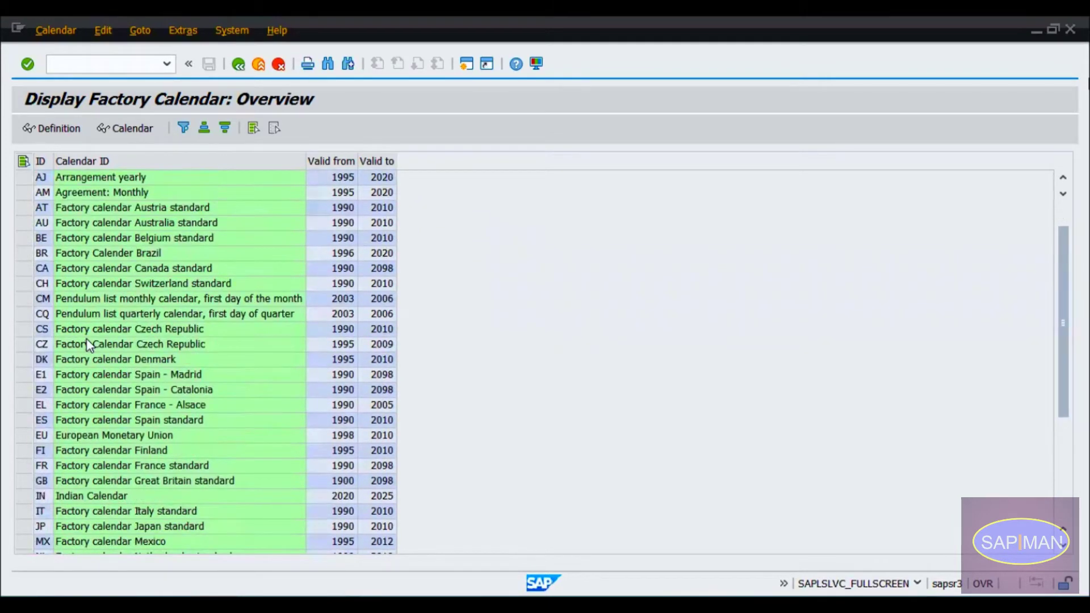
pyautogui.click(25, 496)
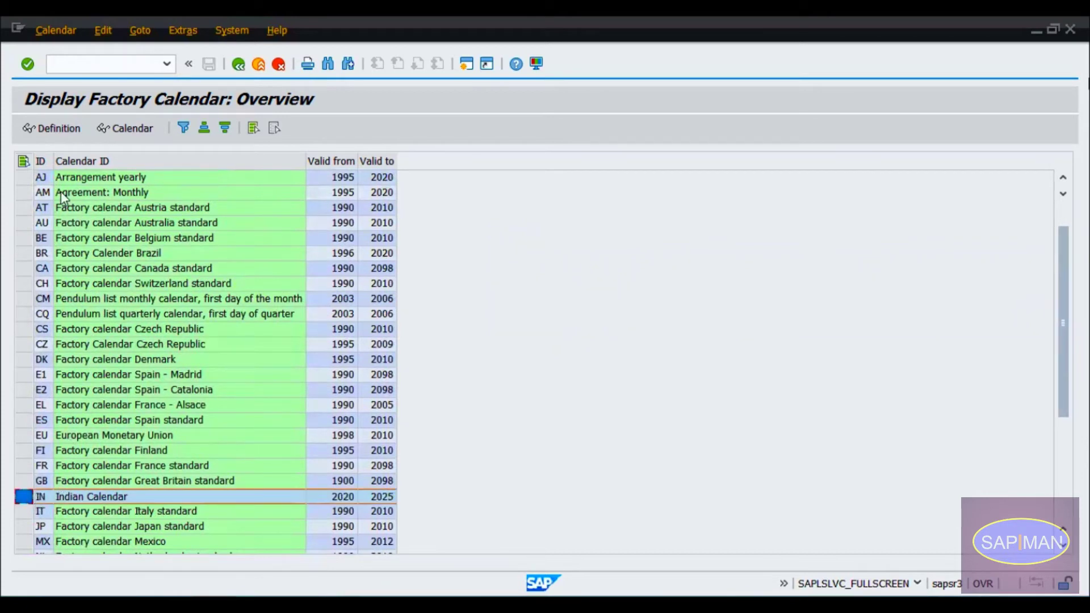
pyautogui.click(57, 129)
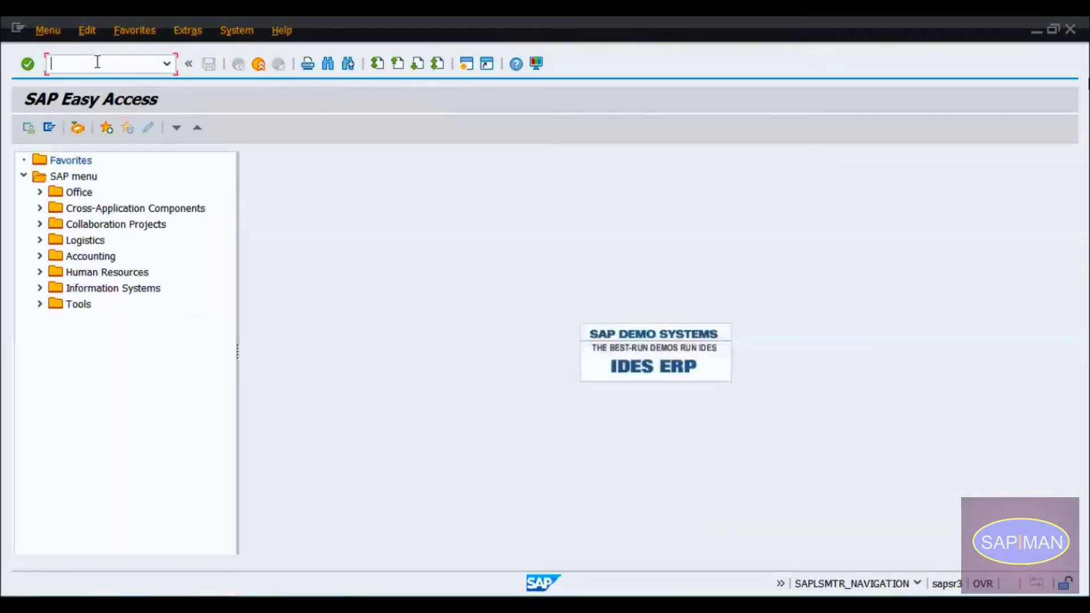
# Start capacity planning transaction CM01 and set the status bar to show the transaction code.
pyautogui.write('cm01')
pyautogui.press('Return')
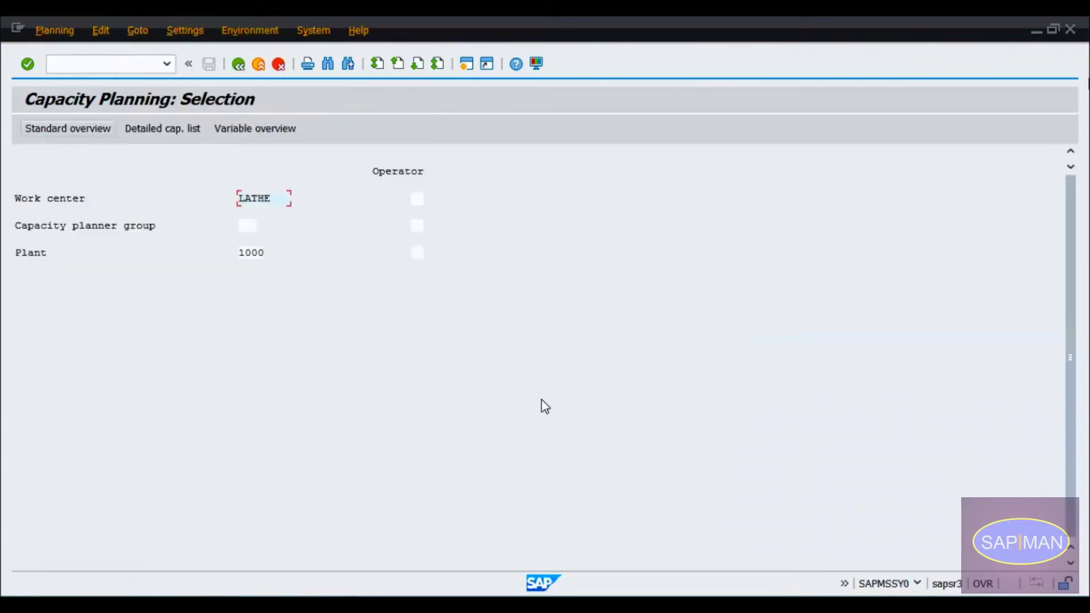
pyautogui.click(917, 583)
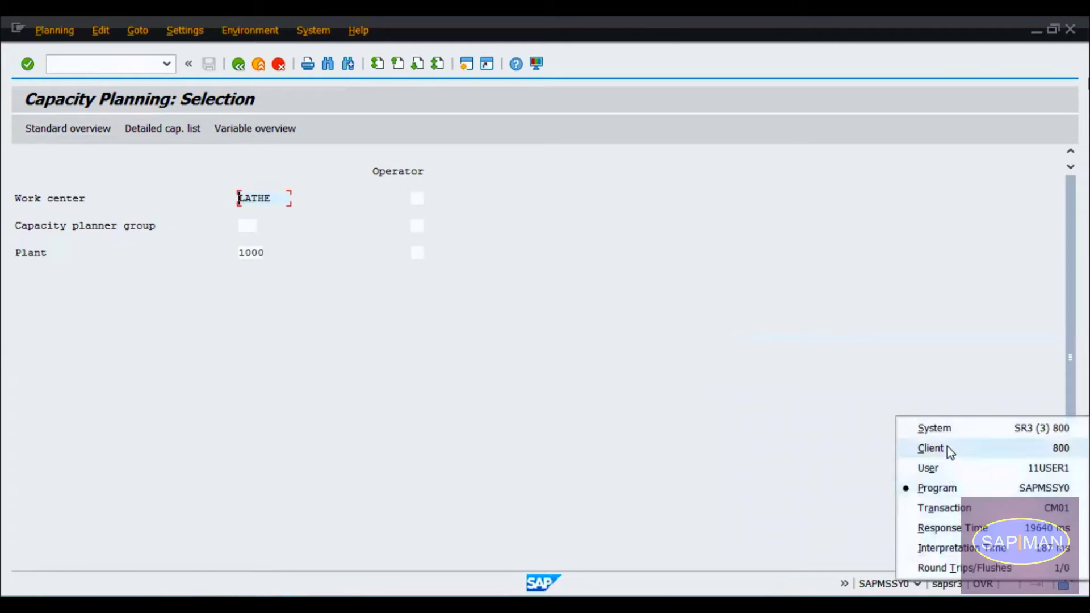
pyautogui.click(958, 509)
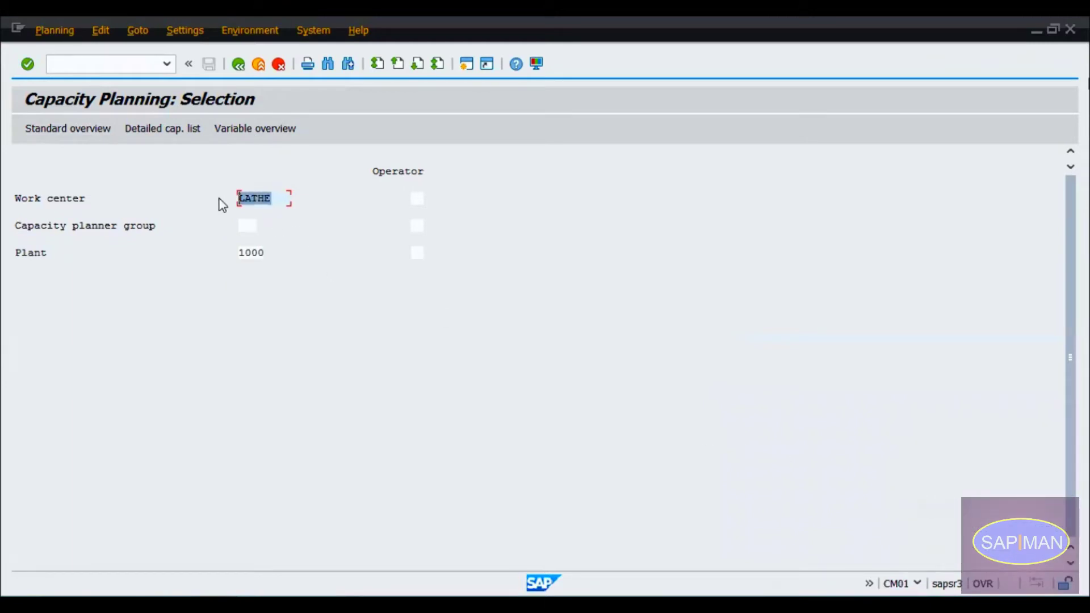
# Run the standard capacity overview for work center LATHE in plant 1000.
pyautogui.click(198, 213)
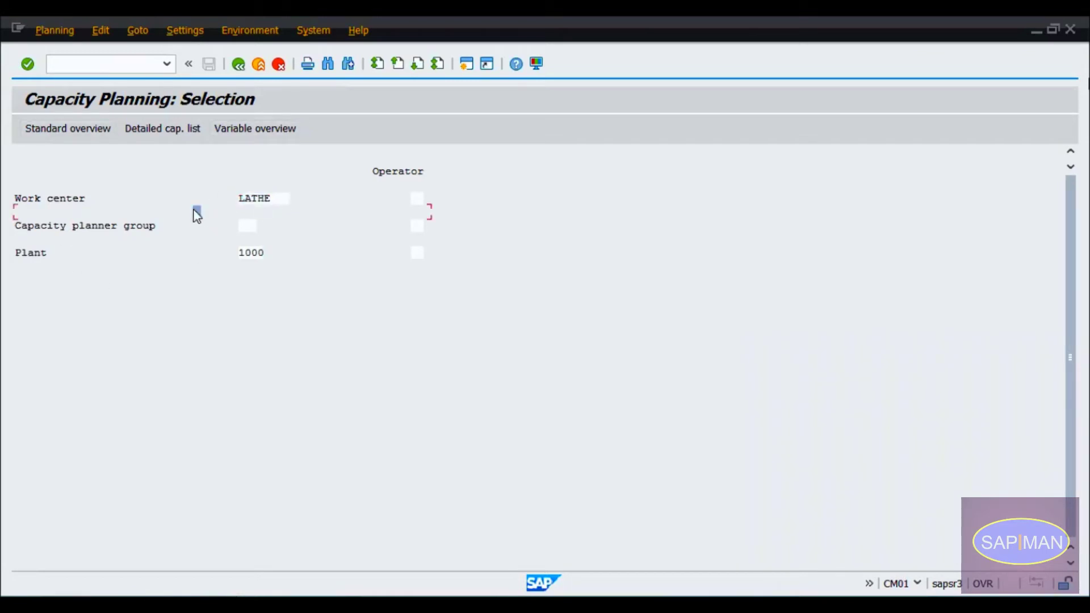
pyautogui.moveTo(275, 197); pyautogui.dragTo(219, 198)
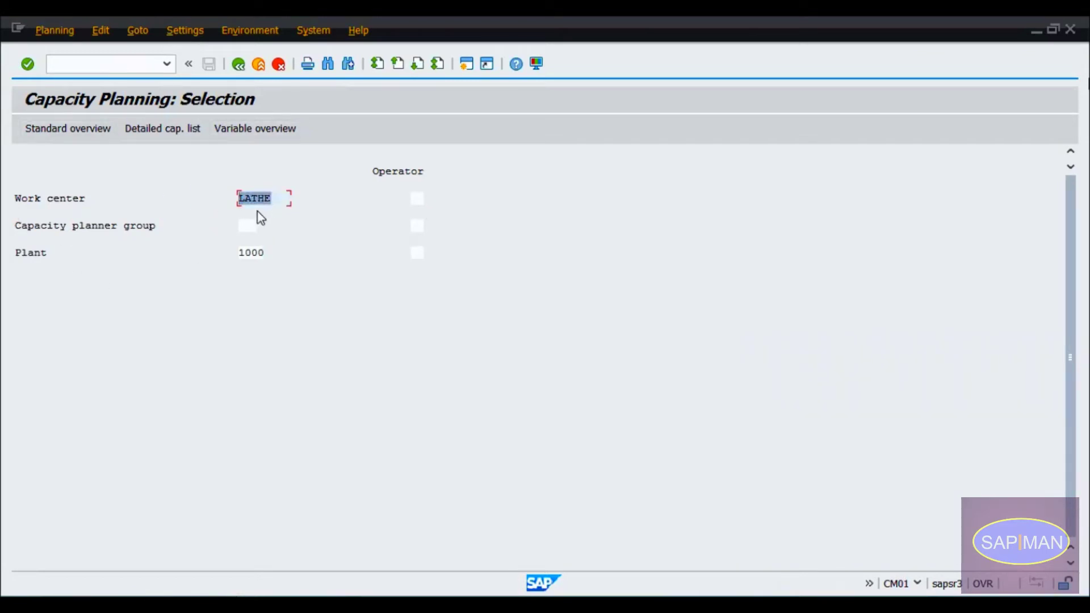
pyautogui.click(276, 197)
pyautogui.moveTo(285, 198); pyautogui.dragTo(227, 199)
pyautogui.click(256, 251)
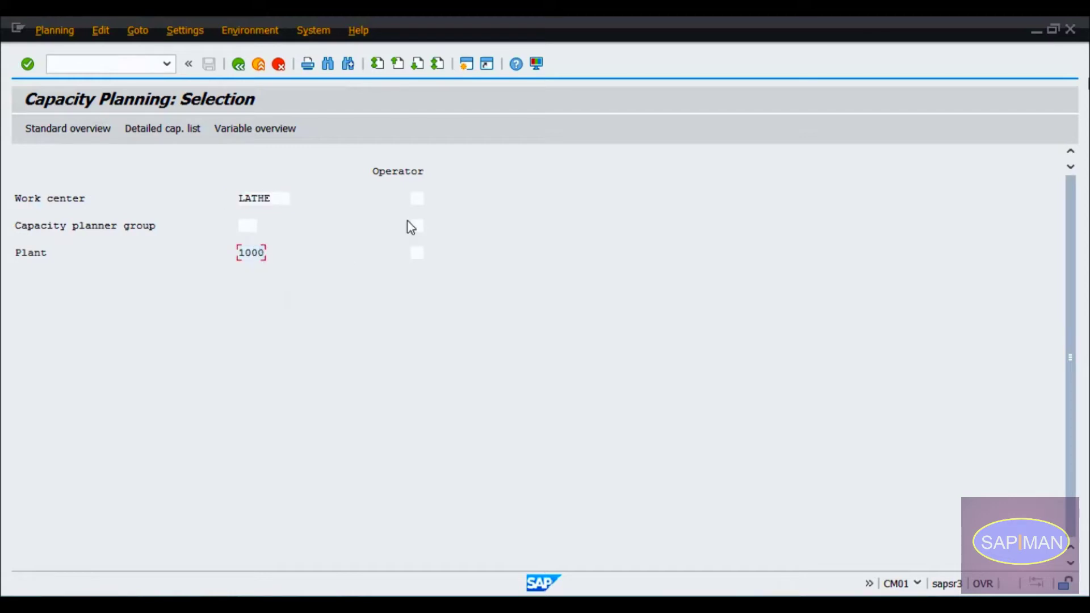
pyautogui.press('Return')
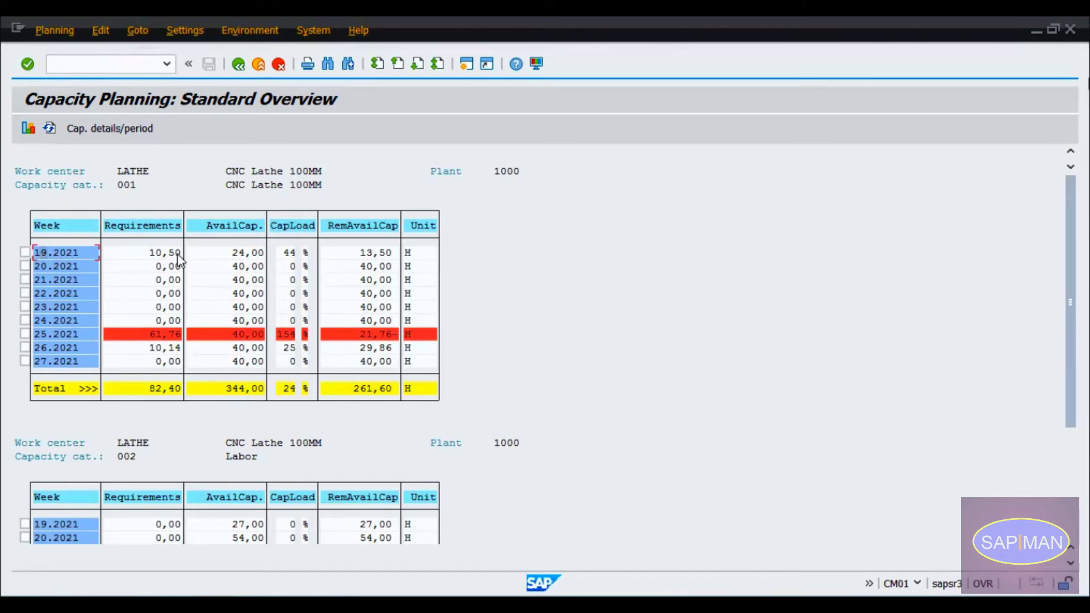
# Examine the weekly available capacity of category 001 from week 19.2021 onward, checking the current week against the system calendar.
pyautogui.click(238, 256)
pyautogui.press('Right')
pyautogui.click(242, 254)
pyautogui.click(1002, 592)
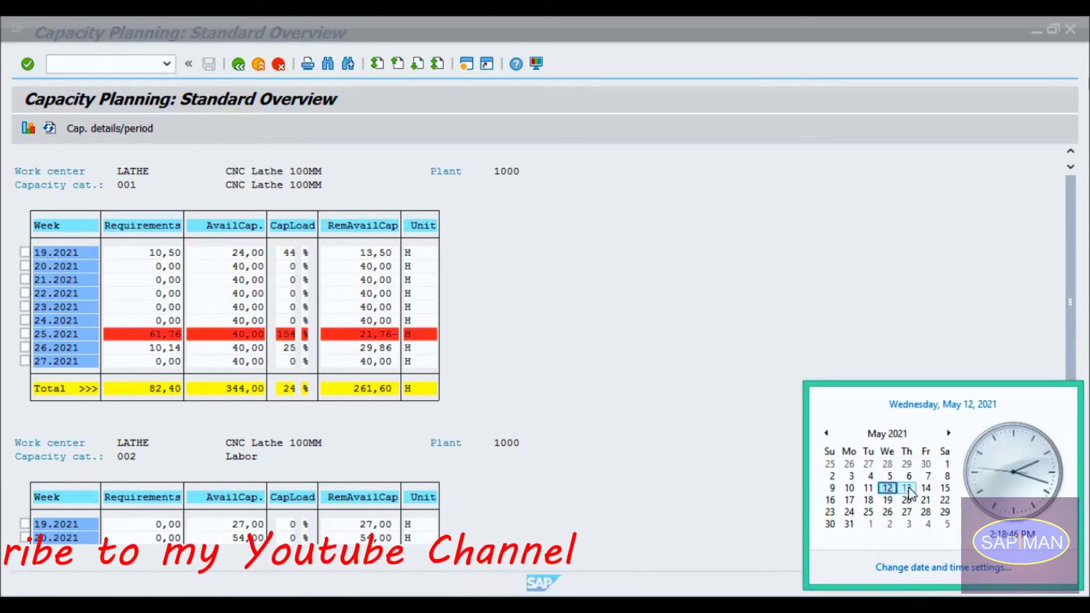
pyautogui.click(242, 255)
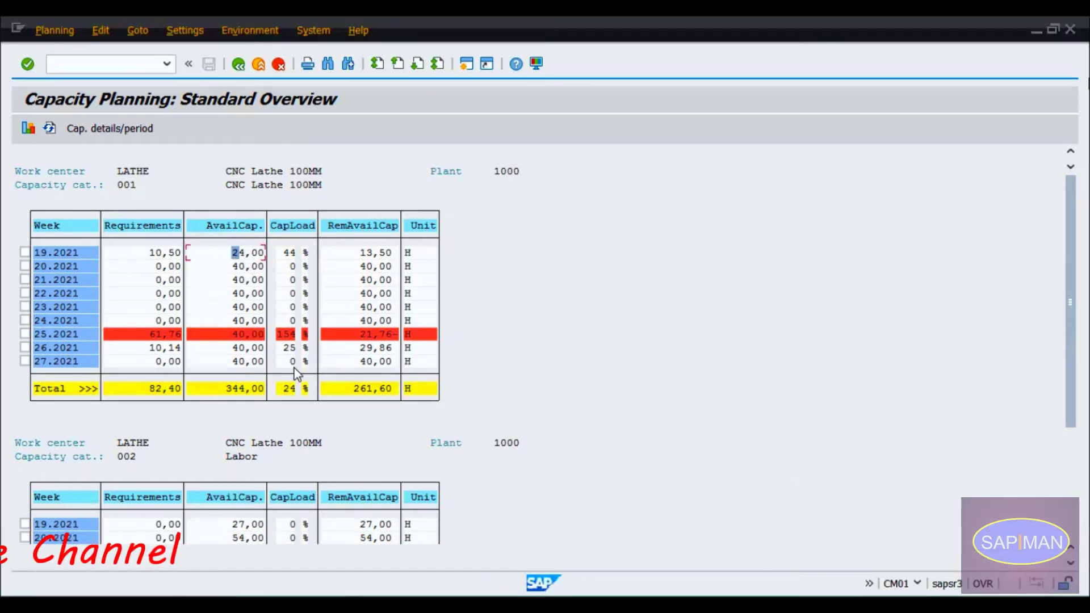
pyautogui.press('Down')
pyautogui.press('Down')
pyautogui.press('Down')
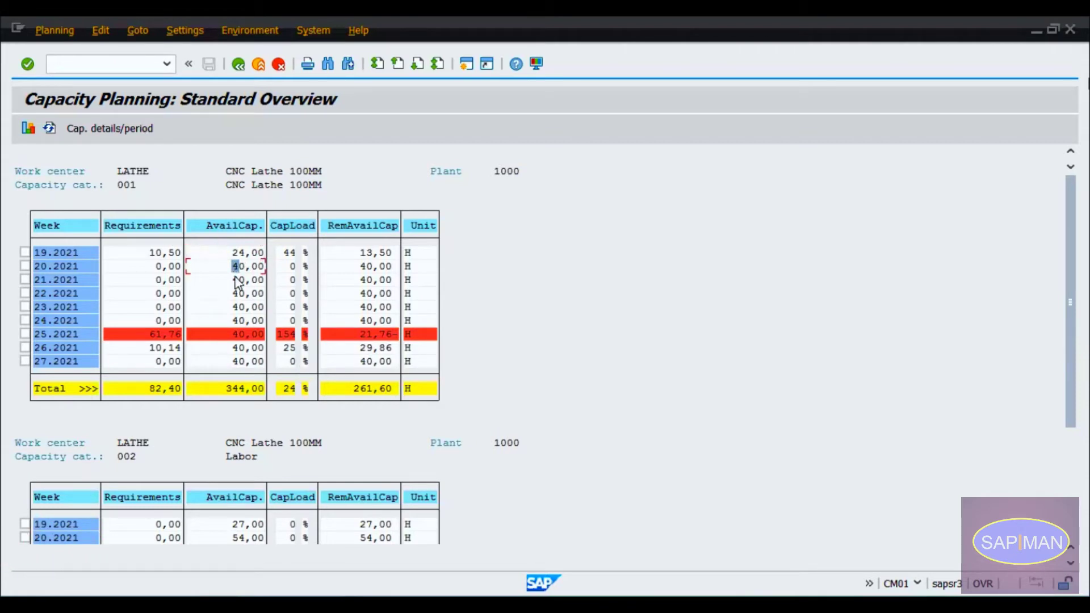
pyautogui.press('Down')
# Check the requirements of week 19.2021 for capacity category 001 and open that week's capacity details to see the pegged requirement.
pyautogui.click(157, 253)
pyautogui.click(149, 170)
pyautogui.click(134, 171)
pyautogui.click(24, 252)
pyautogui.click(110, 132)
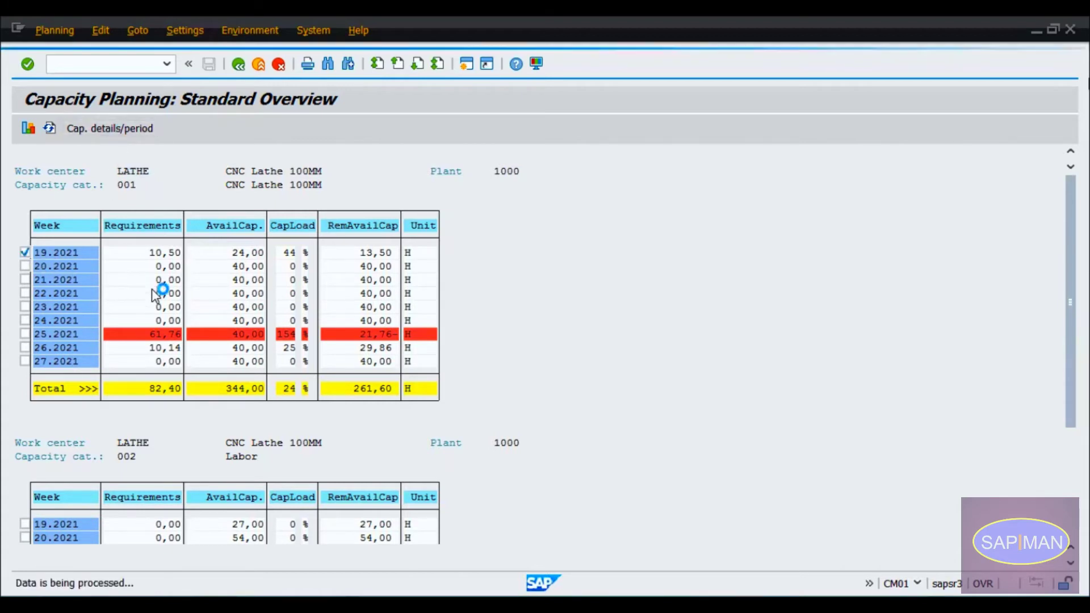
pyautogui.click(132, 267)
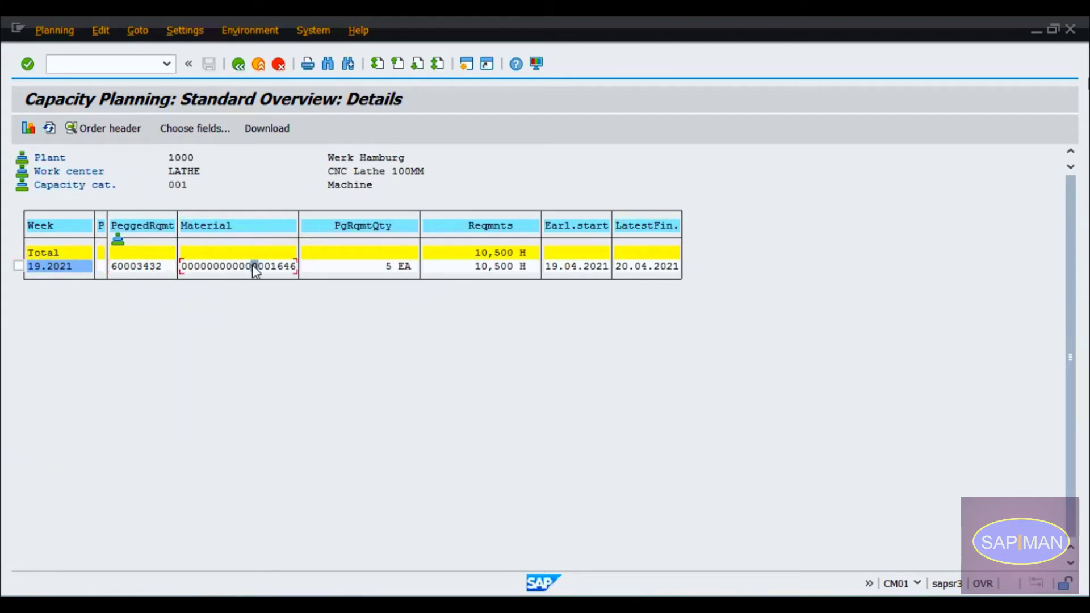
# Check the quantity and material of the requirement pegged to week 19.2021 and open its production order.
pyautogui.click(388, 271)
pyautogui.click(266, 269)
pyautogui.click(287, 270)
pyautogui.click(151, 227)
pyautogui.click(117, 267)
pyautogui.doubleClick(139, 274)
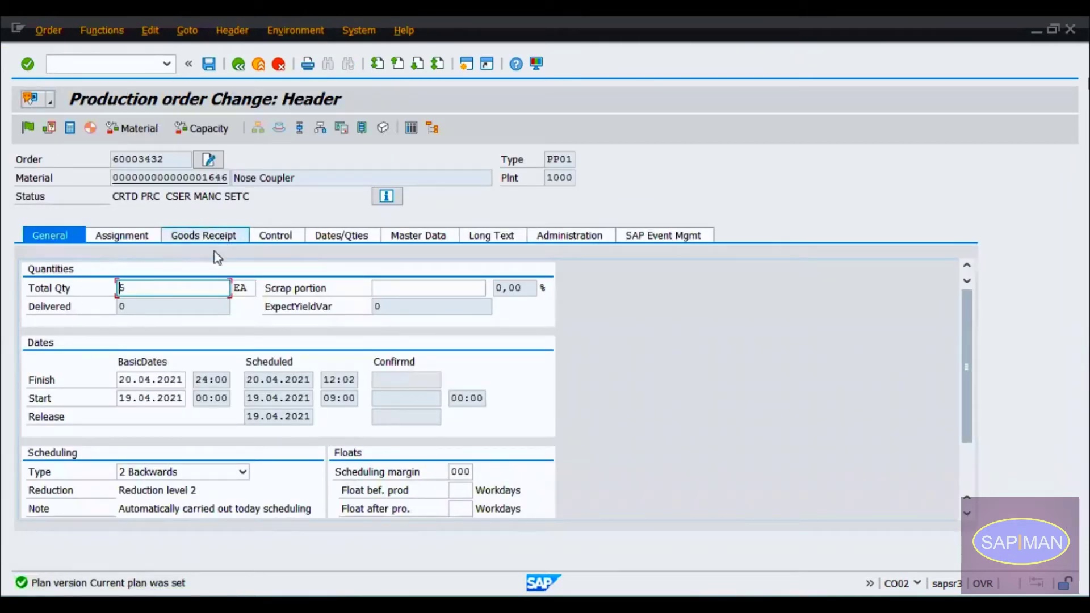
# Check the production order's basic start and finish dates, and return to the standard capacity overview.
pyautogui.moveTo(122, 397); pyautogui.dragTo(187, 397)
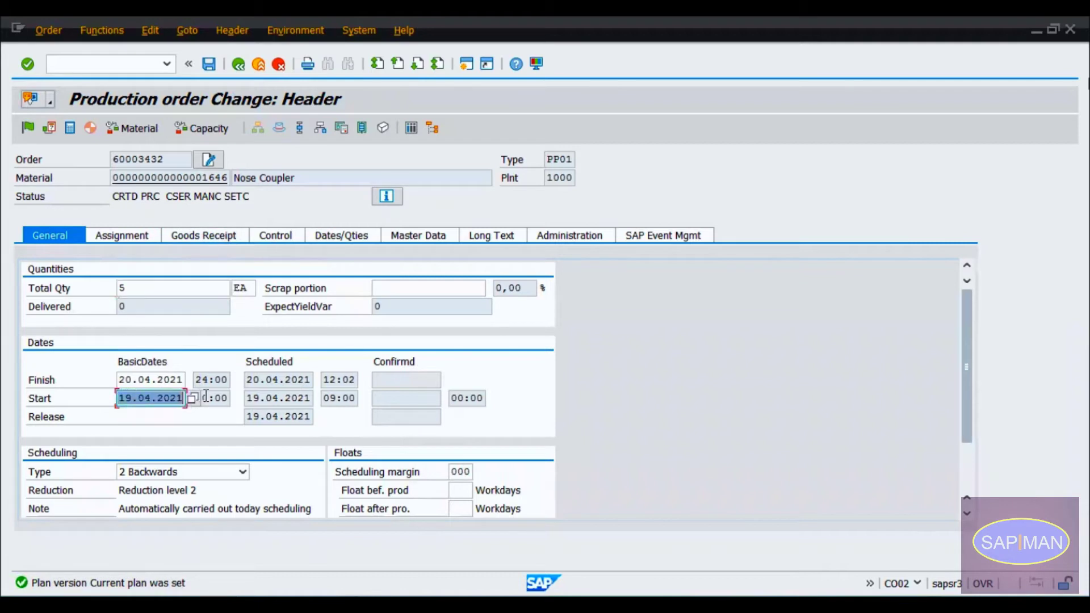
pyautogui.click(152, 401)
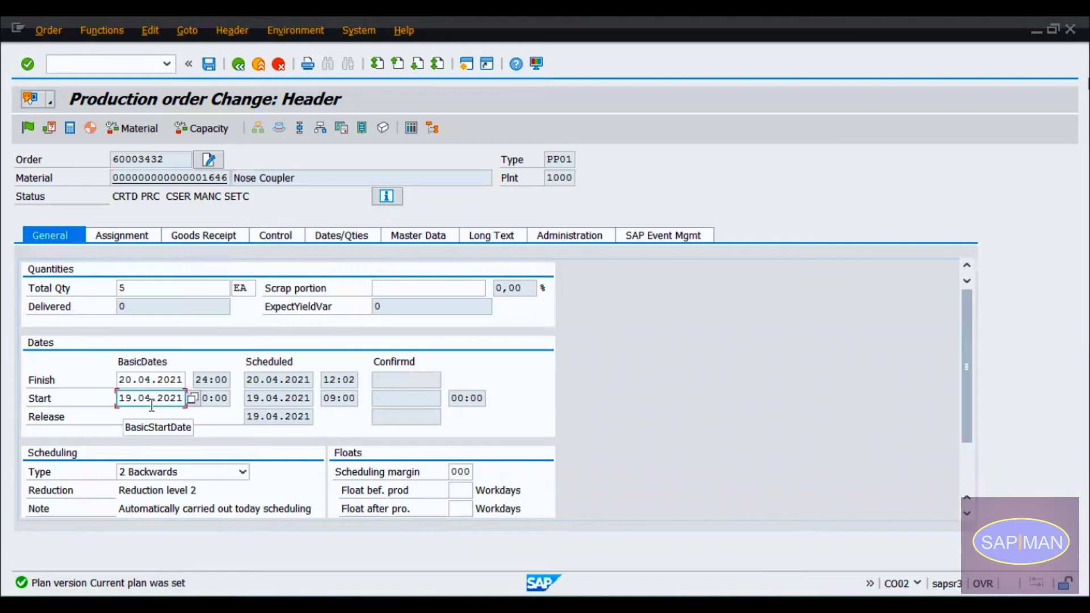
pyautogui.moveTo(120, 379); pyautogui.dragTo(184, 379)
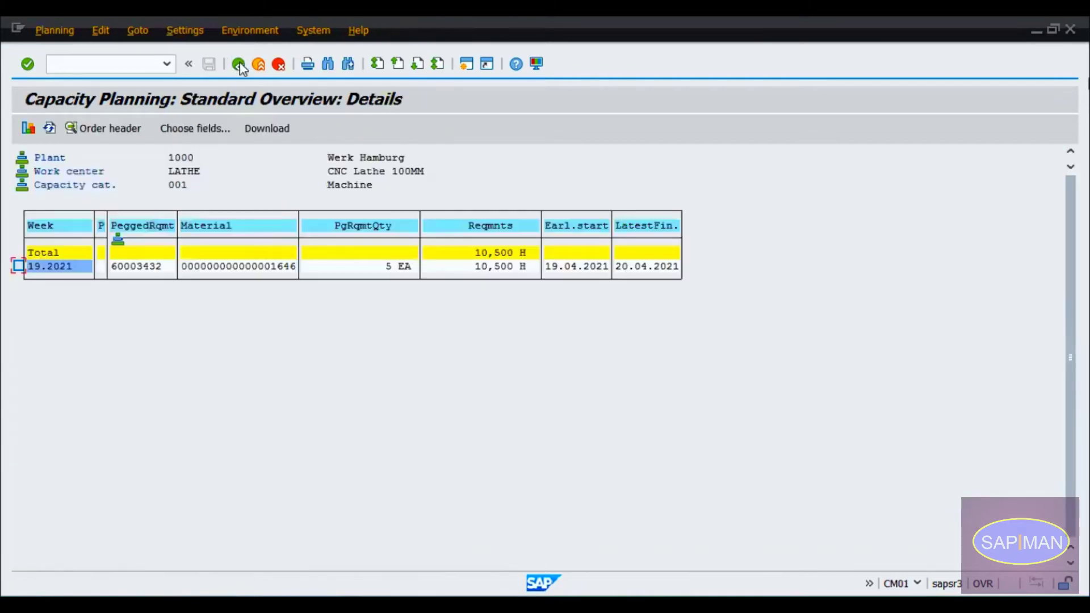
pyautogui.click(238, 64)
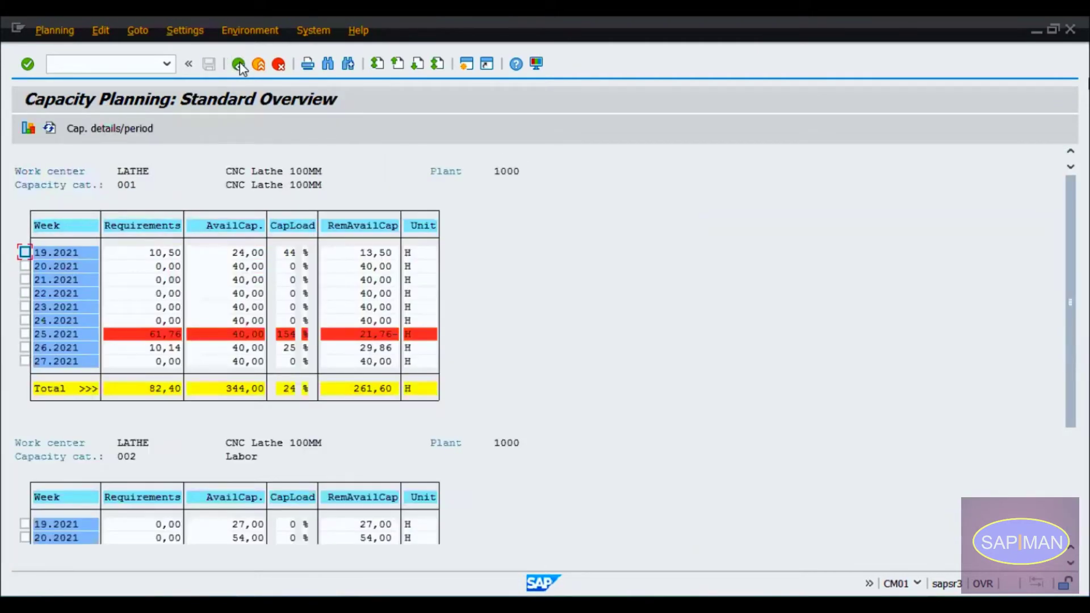
# Check the current logon date in the system status against week 19.2021 and close the status window.
pyautogui.click(51, 251)
pyautogui.click(311, 32)
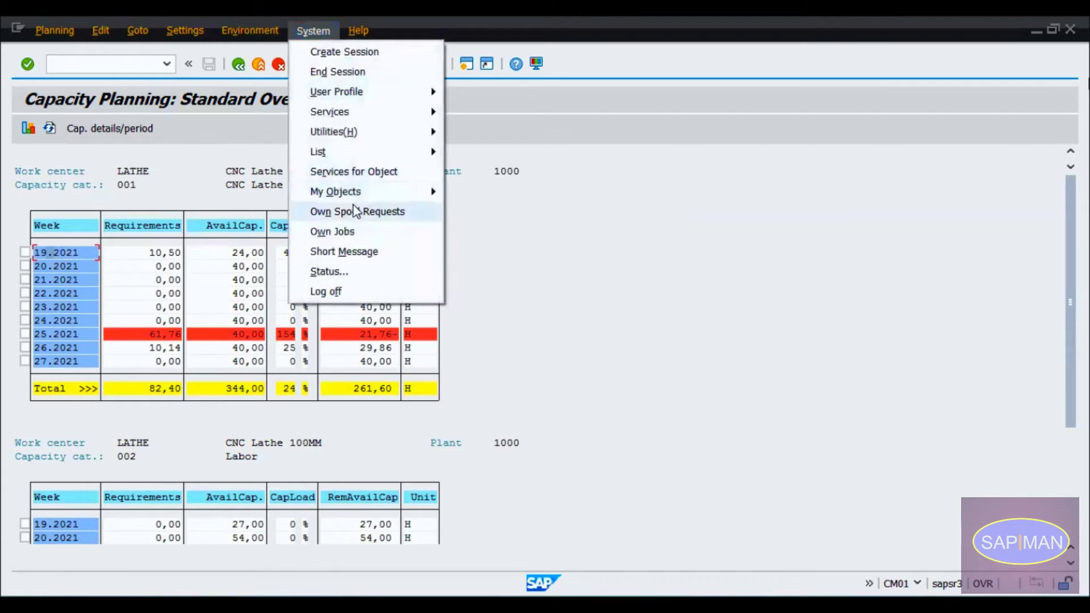
pyautogui.click(340, 271)
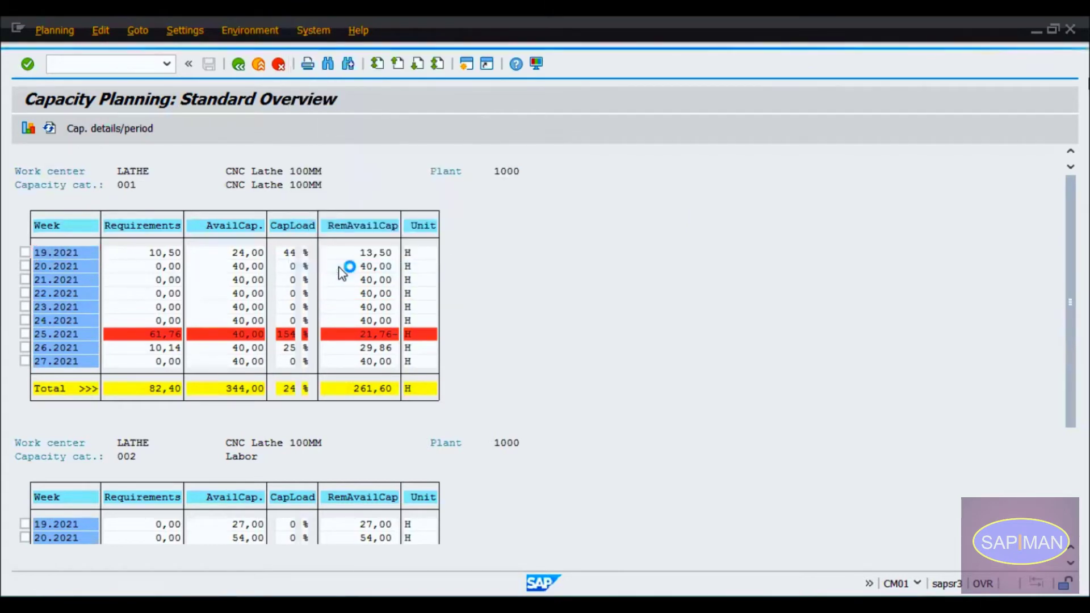
pyautogui.click(376, 199)
pyautogui.moveTo(400, 199); pyautogui.dragTo(440, 199)
pyautogui.click(398, 199)
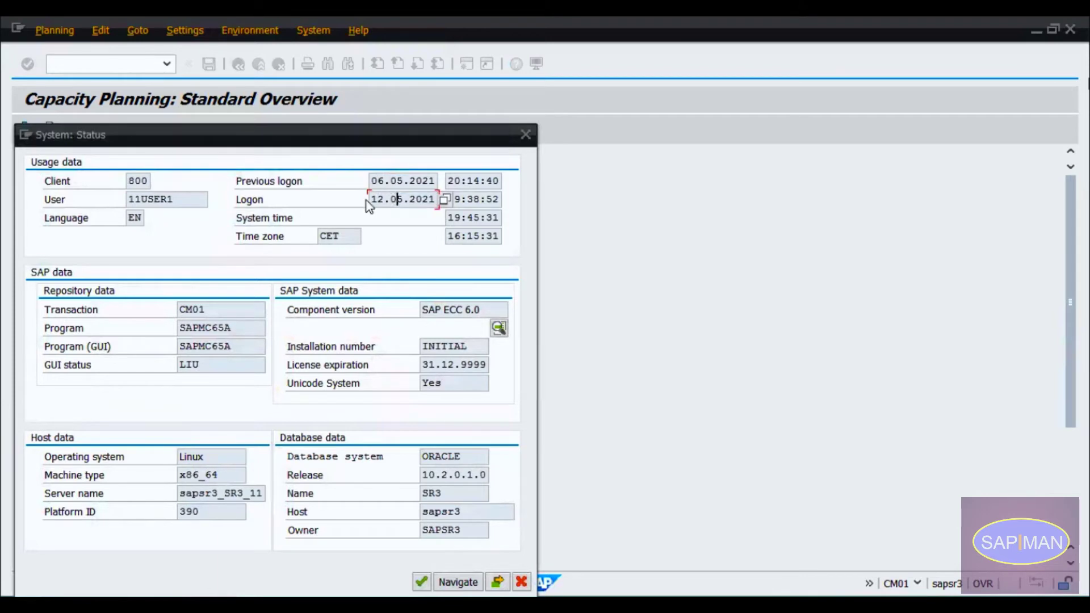
pyautogui.click(525, 135)
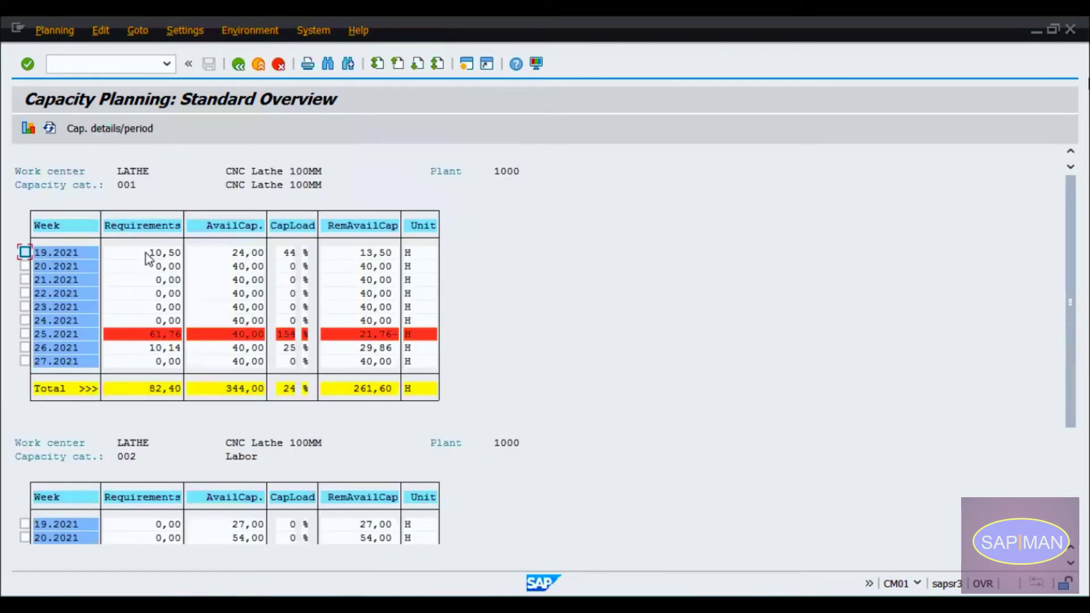
# Reopen the production order pegged to week 19.2021 from the capacity details and check its capacity availability.
pyautogui.click(24, 252)
pyautogui.click(116, 128)
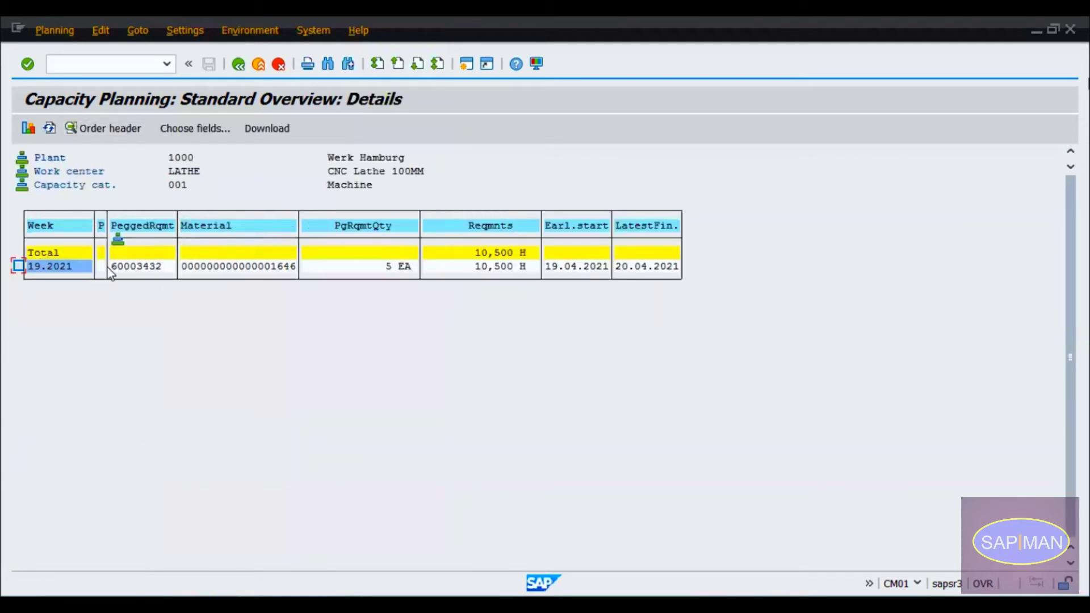
pyautogui.doubleClick(131, 266)
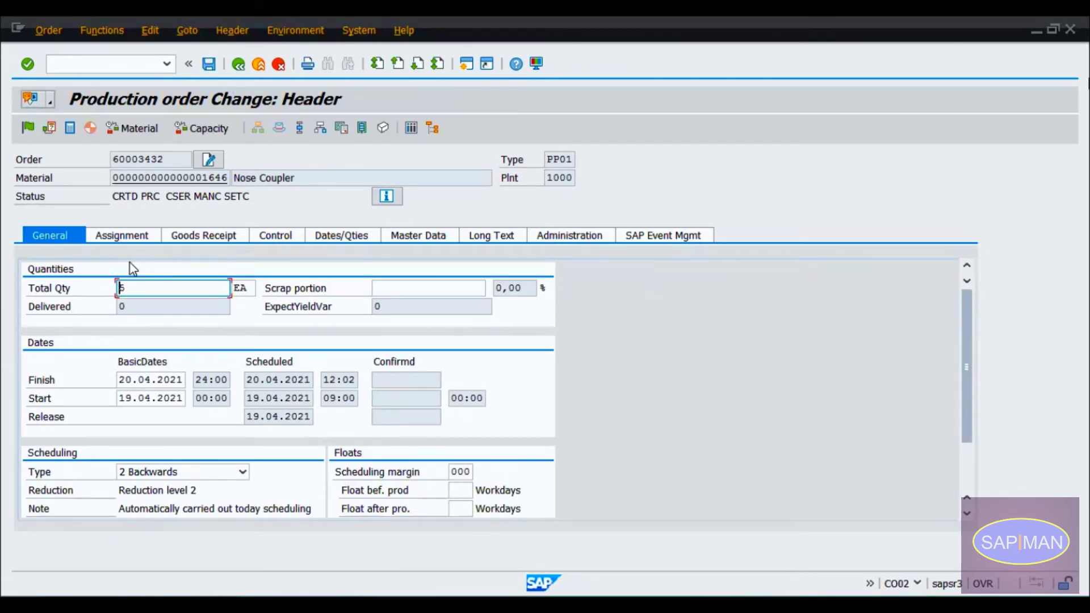
pyautogui.click(199, 129)
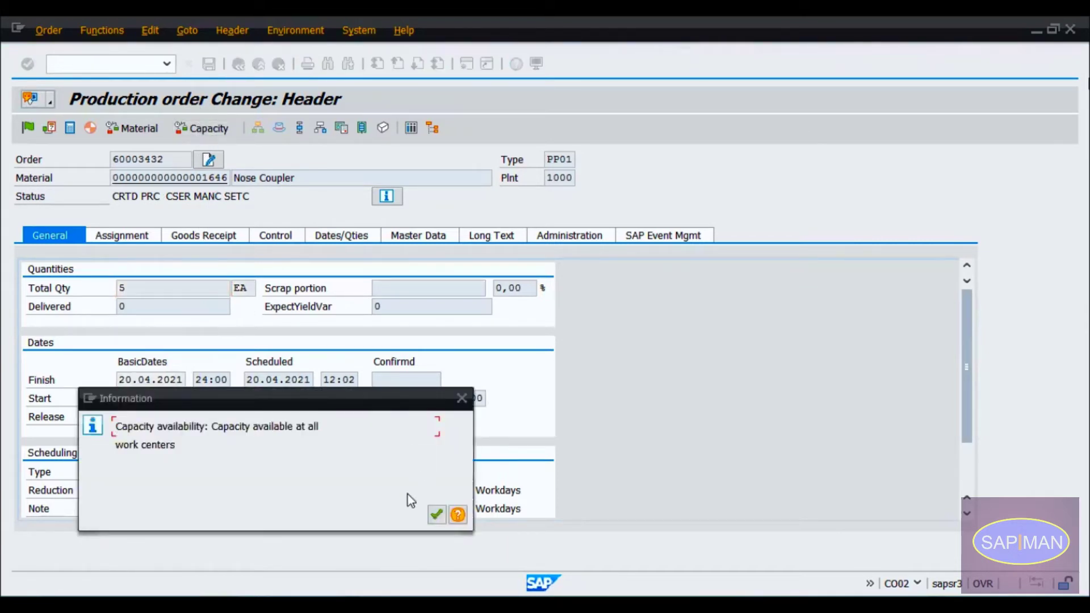
pyautogui.click(437, 514)
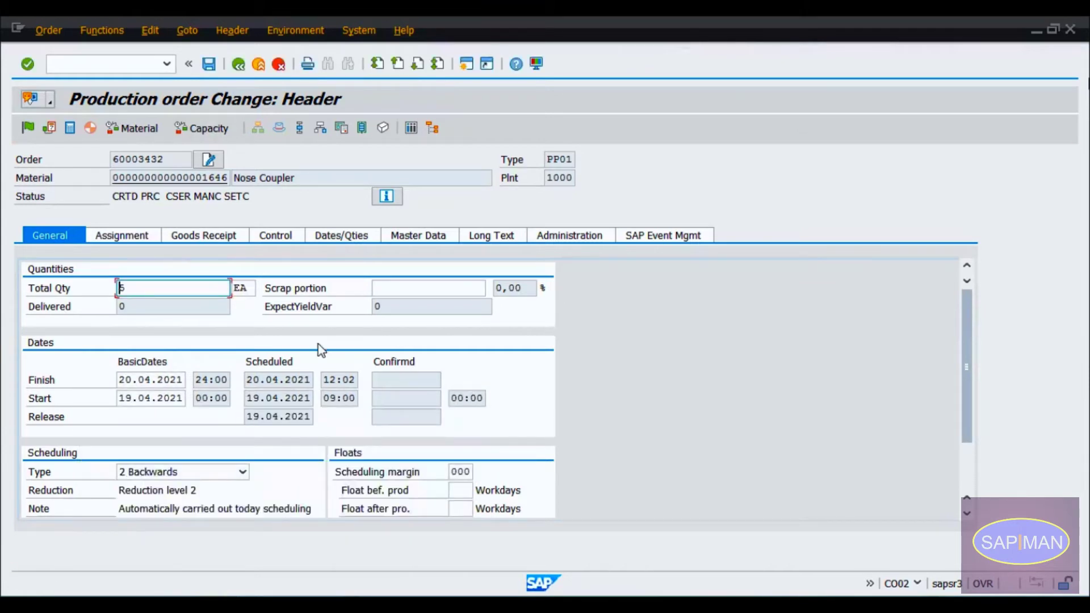
# Reschedule the production order for the Nose Coupler.
pyautogui.click(55, 132)
pyautogui.click(54, 133)
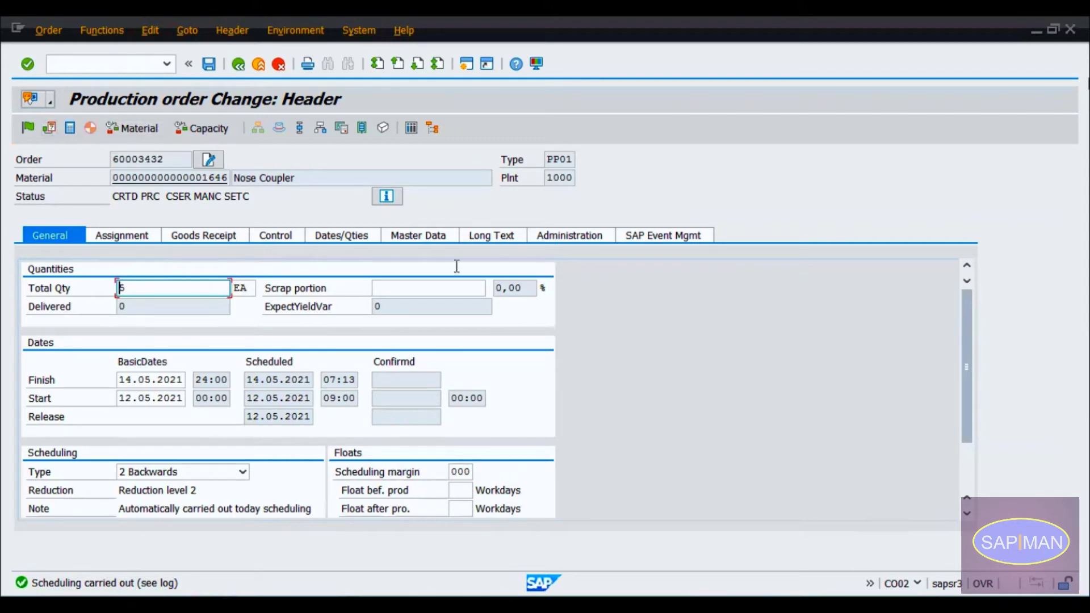
pyautogui.click(51, 128)
# Read the warning message in the order's scheduling log and return to the order header.
pyautogui.click(187, 30)
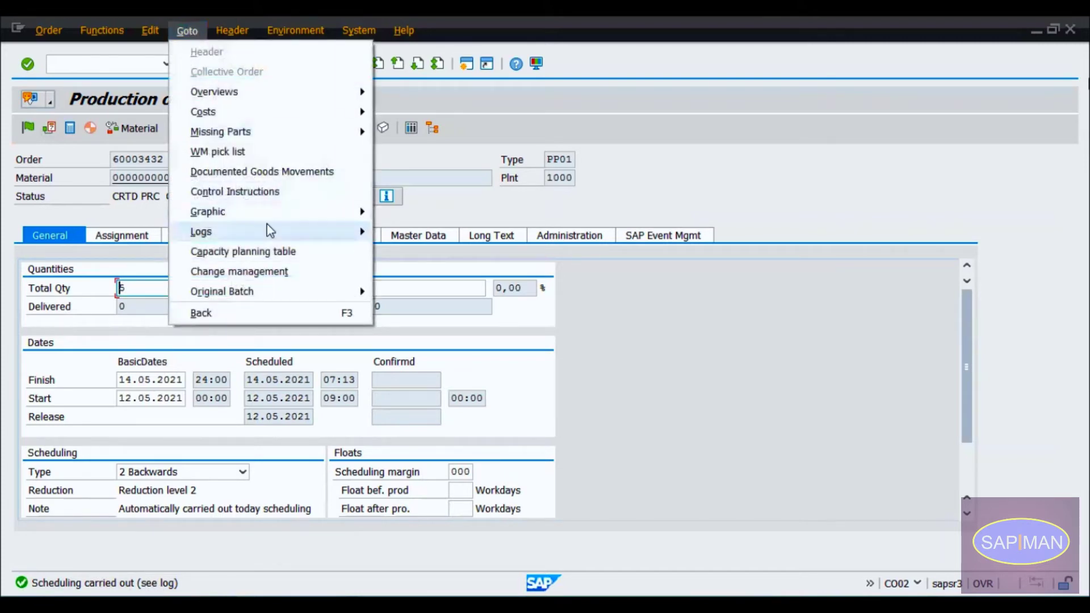
pyautogui.moveTo(267, 225)
pyautogui.click(406, 255)
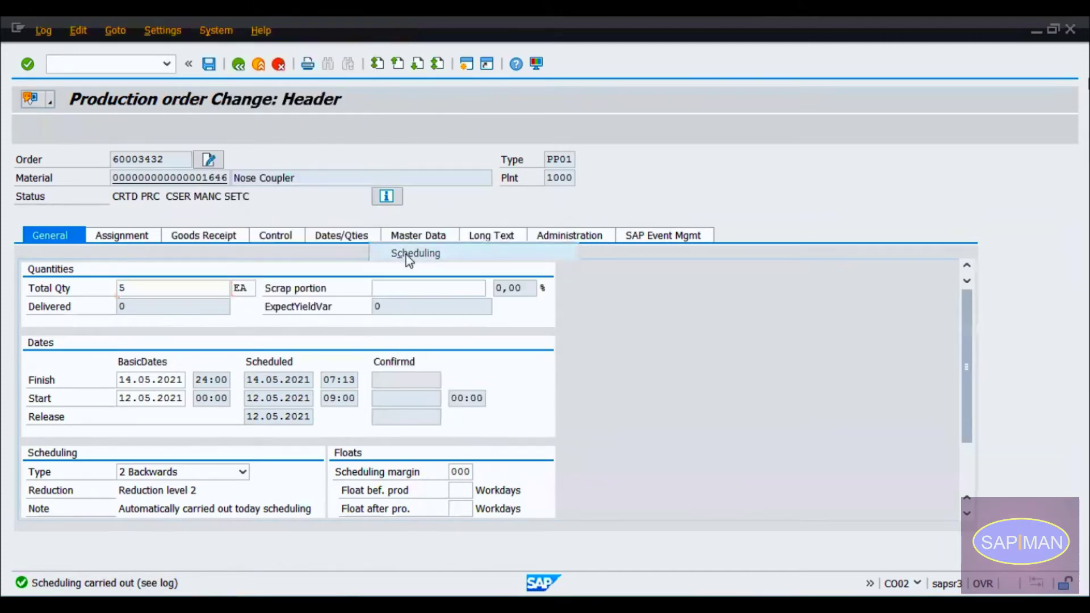
pyautogui.click(263, 287)
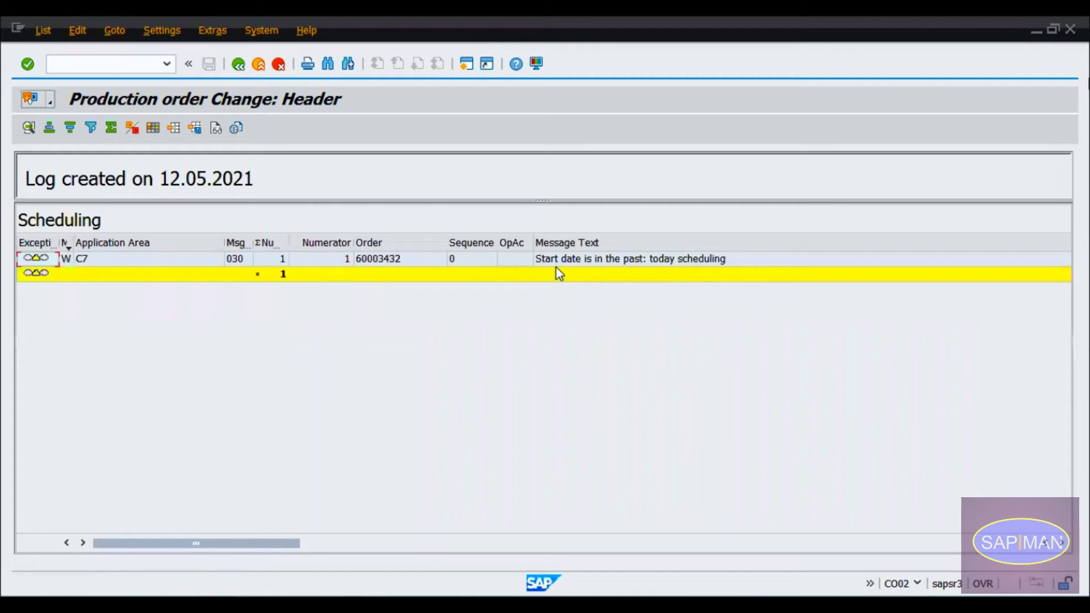
pyautogui.click(616, 262)
pyautogui.hscroll(5, 671, 274)
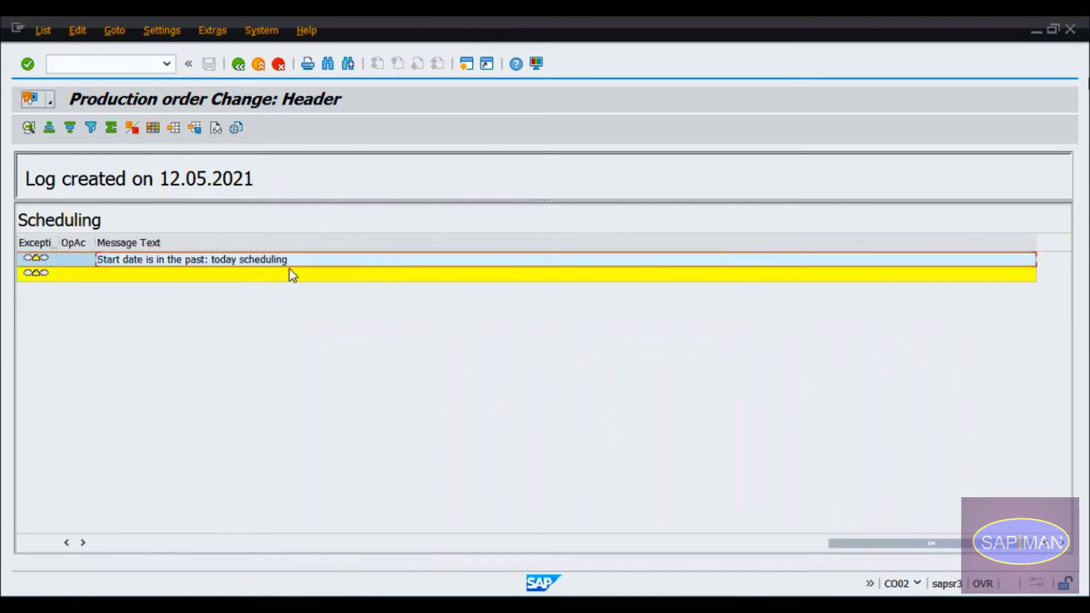
pyautogui.click(232, 66)
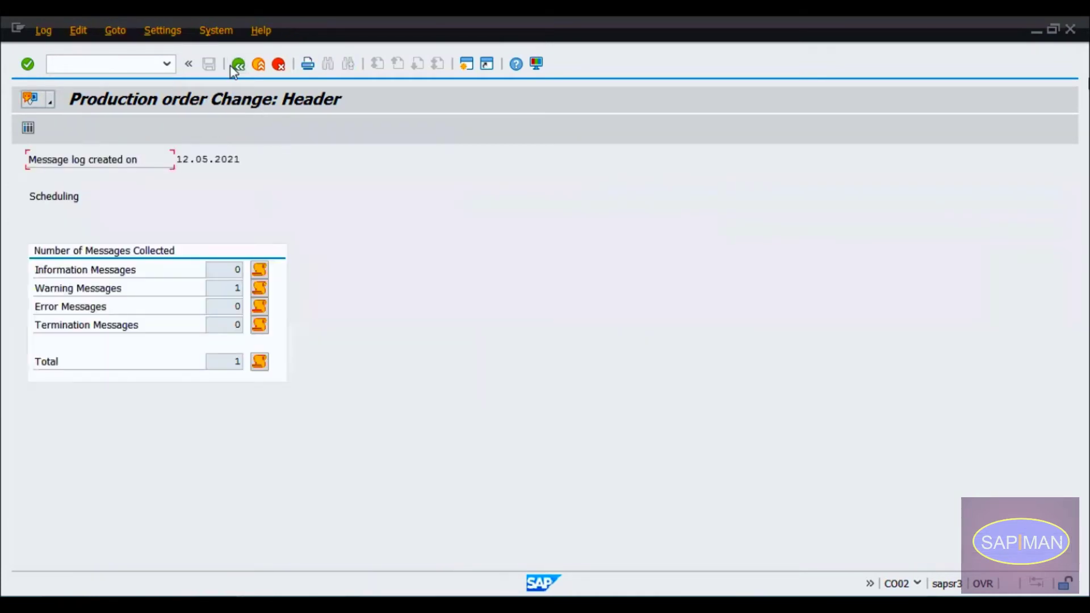
pyautogui.click(232, 65)
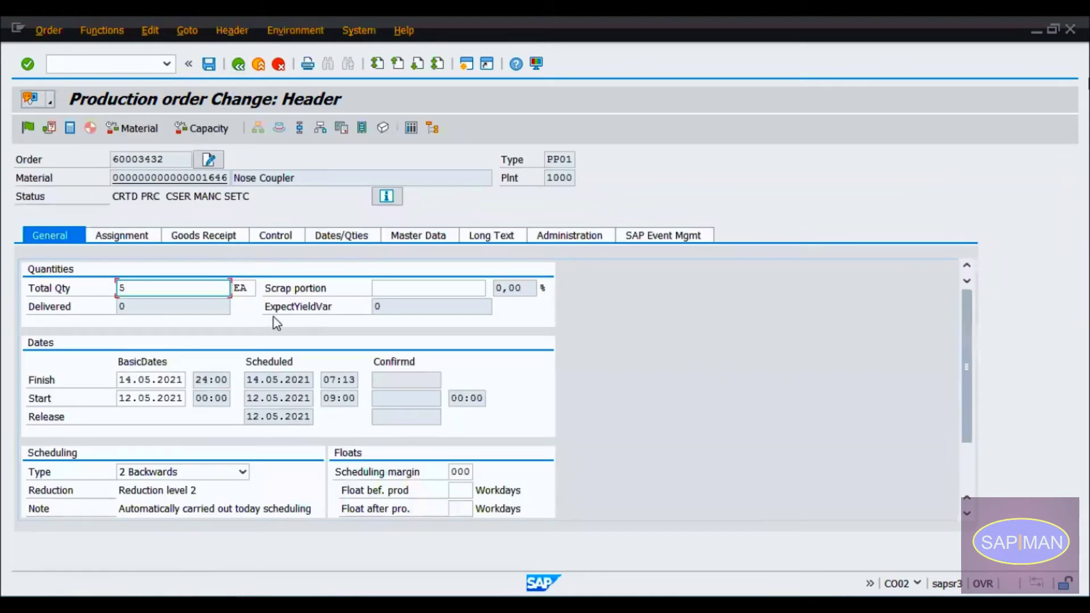
# Save the rescheduled production order despite the cost calculation error, and refresh the week 19.2021 capacity details before returning to the overview.
pyautogui.click(209, 63)
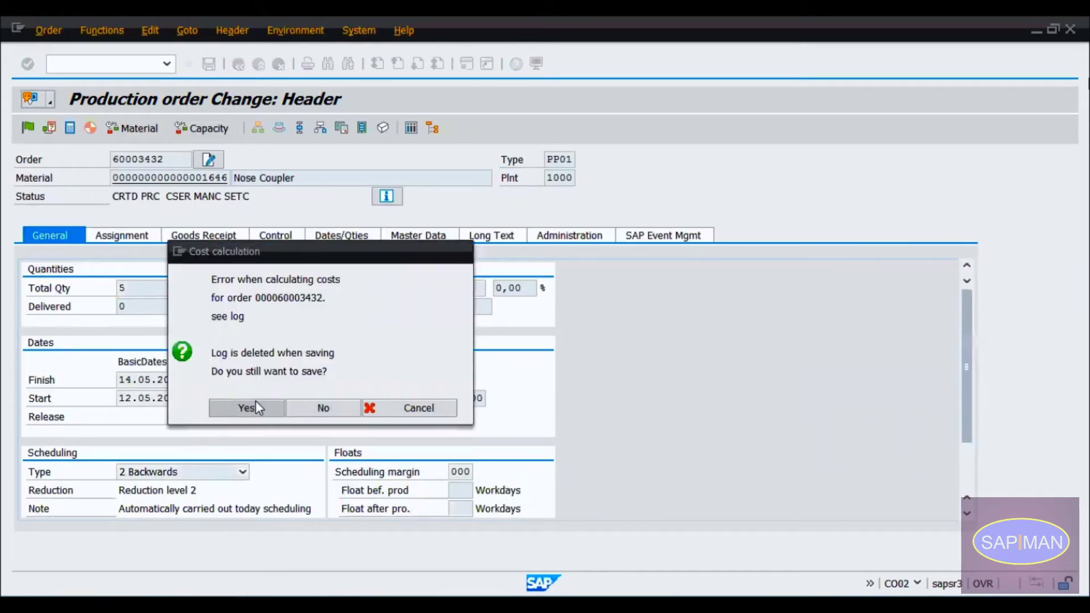
pyautogui.click(256, 406)
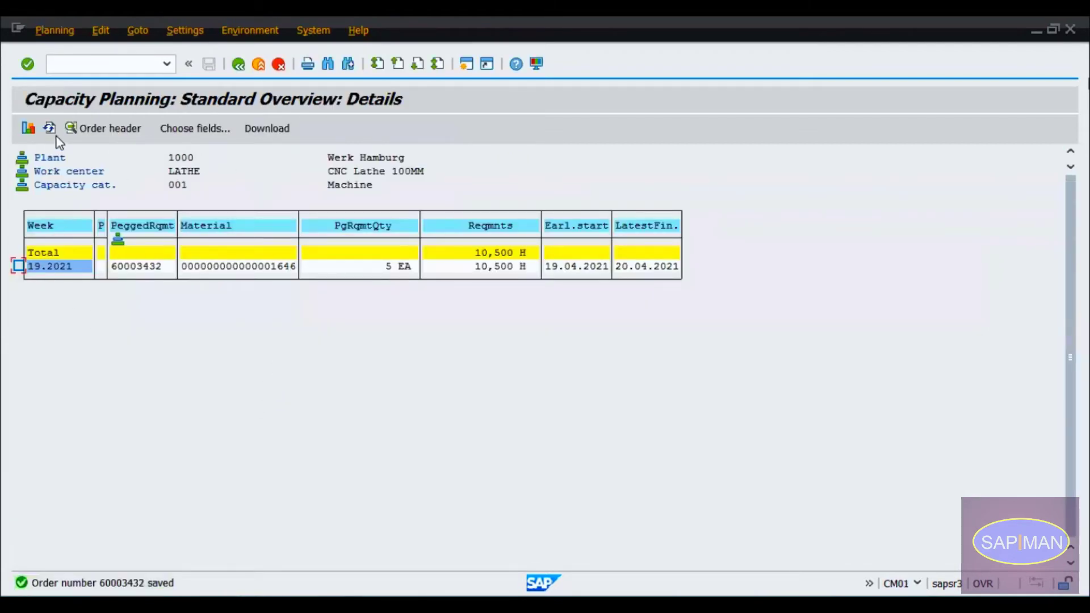
pyautogui.click(49, 127)
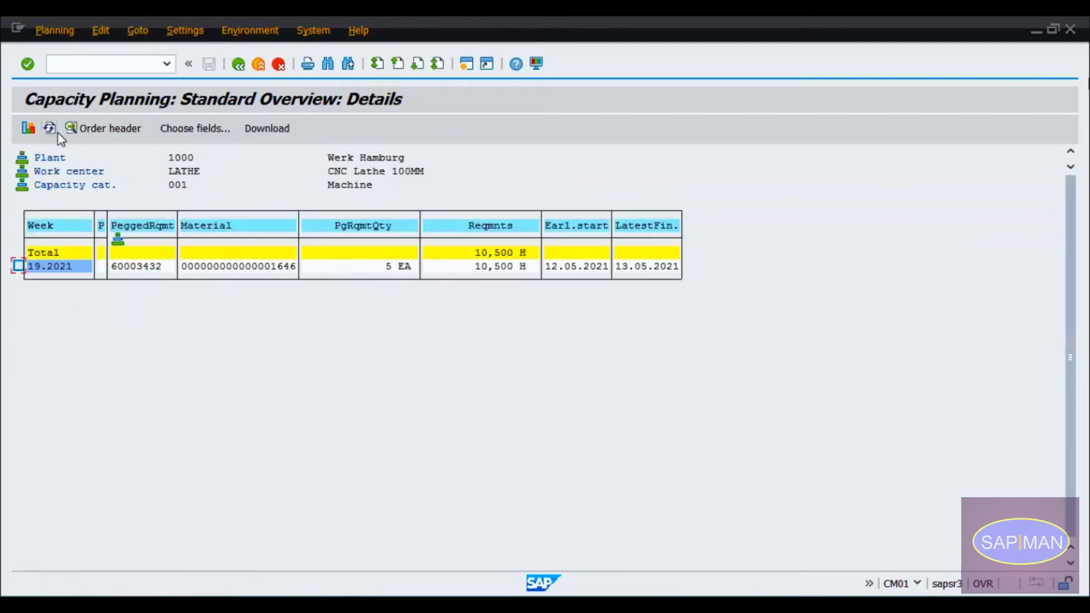
pyautogui.click(237, 64)
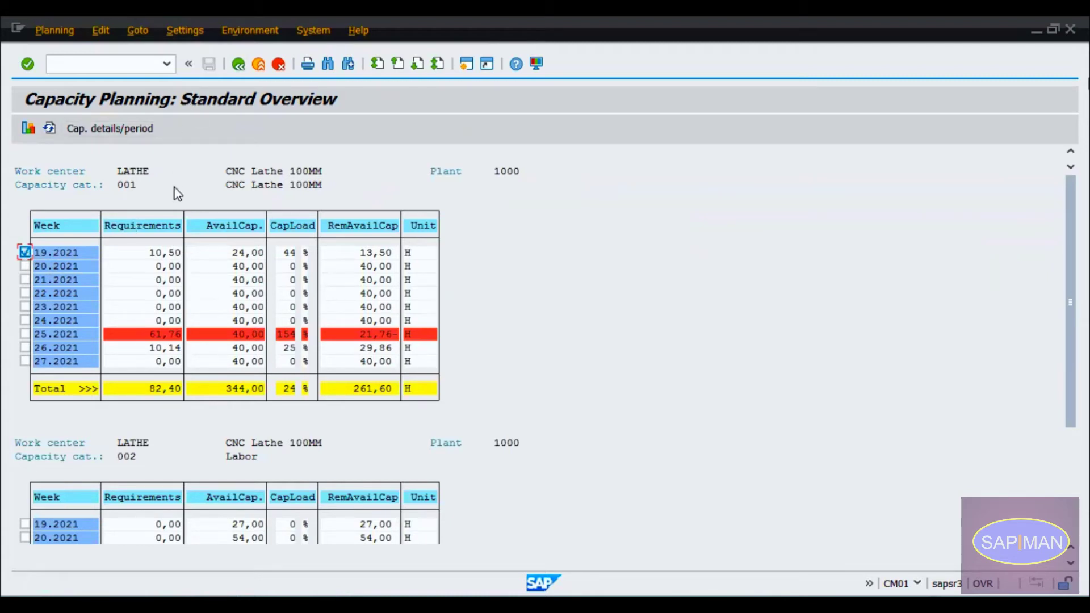
# Check the requirements of week 25.2021 for capacity category 001 and open only that week's capacity details.
pyautogui.click(135, 173)
pyautogui.click(148, 336)
pyautogui.click(163, 334)
pyautogui.click(85, 338)
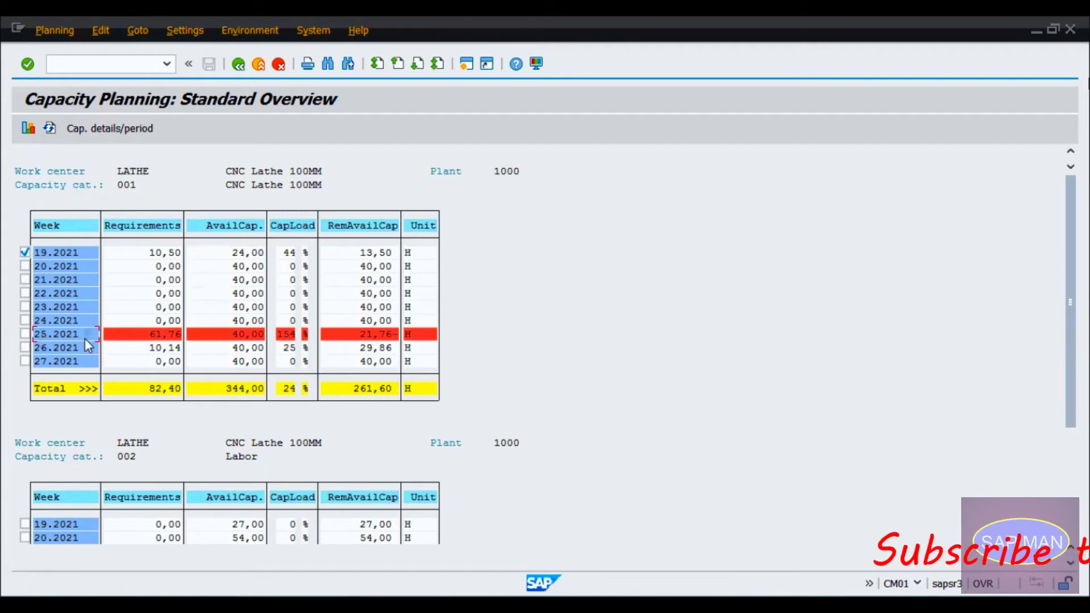
pyautogui.click(29, 332)
pyautogui.click(25, 252)
pyautogui.click(108, 128)
pyautogui.click(106, 128)
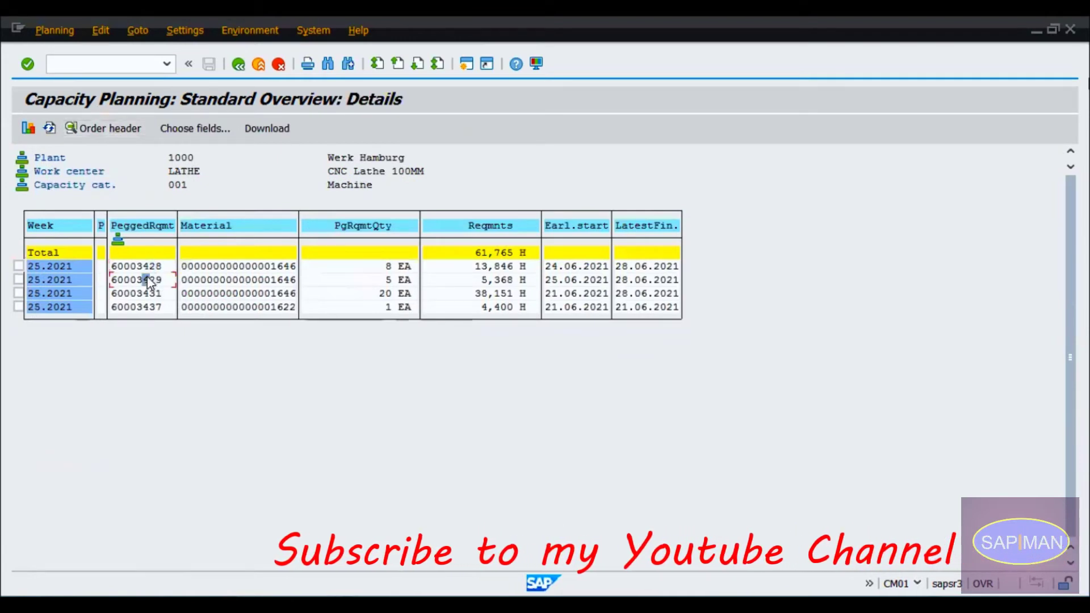
# Examine the pegged orders, quantities and required hours that make up week 25.2021's total, and return to the overview.
pyautogui.click(47, 278)
pyautogui.click(50, 306)
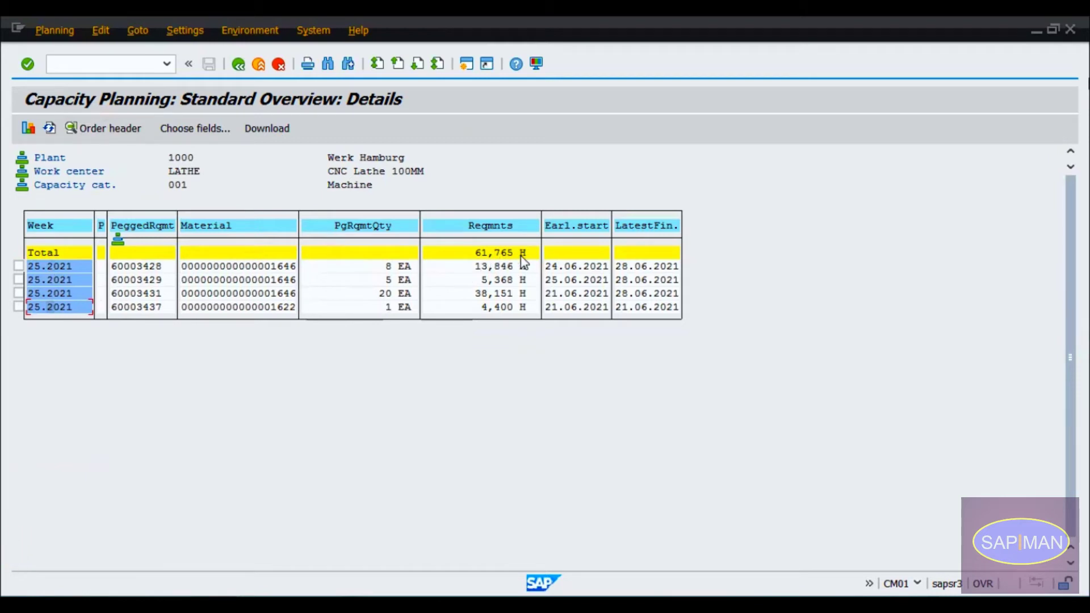
pyautogui.click(140, 266)
pyautogui.click(133, 266)
pyautogui.click(480, 268)
pyautogui.click(388, 280)
pyautogui.click(489, 280)
pyautogui.click(522, 308)
pyautogui.click(478, 254)
pyautogui.click(238, 64)
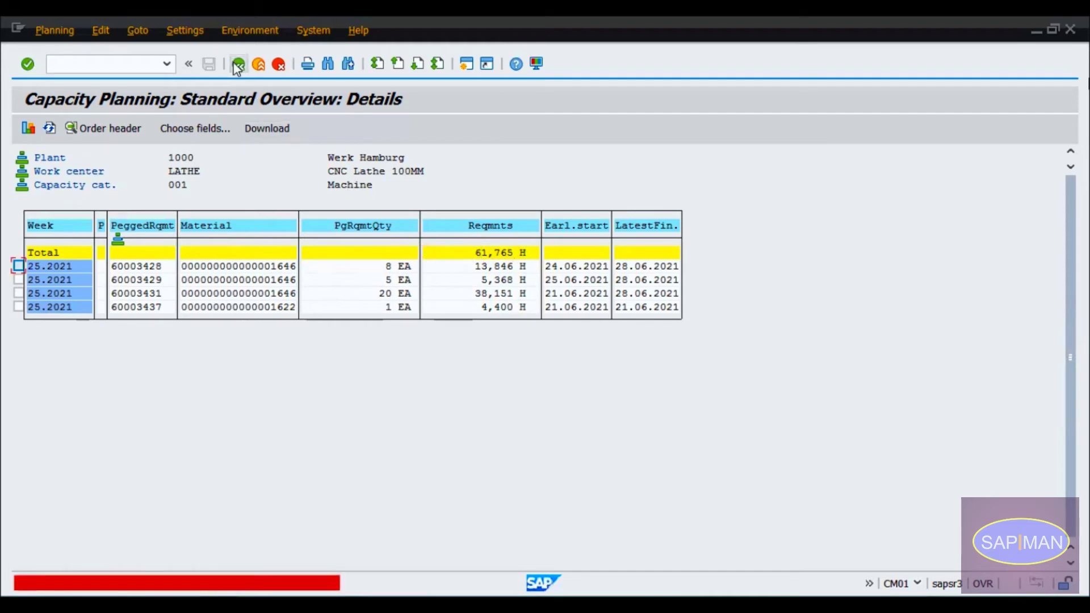
pyautogui.click(259, 64)
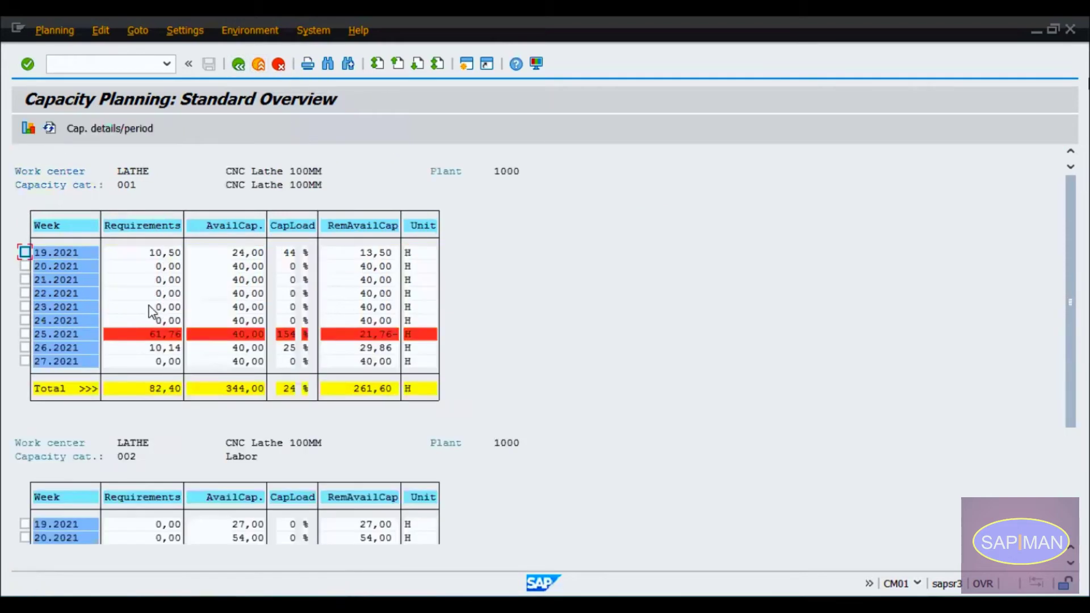
# Compare week 25.2021's requirements with its available capacity, remaining capacity and capacity load percentage in category 001.
pyautogui.click(25, 333)
pyautogui.click(245, 335)
pyautogui.moveTo(240, 339); pyautogui.dragTo(259, 335)
pyautogui.click(162, 334)
pyautogui.moveTo(174, 339); pyautogui.dragTo(160, 340)
pyautogui.moveTo(394, 335); pyautogui.dragTo(375, 336)
pyautogui.doubleClick(175, 336)
pyautogui.doubleClick(287, 335)
pyautogui.click(300, 335)
# Compare week 26.2021's requirements, available capacity, load percentage and remaining capacity in category 001.
pyautogui.click(25, 347)
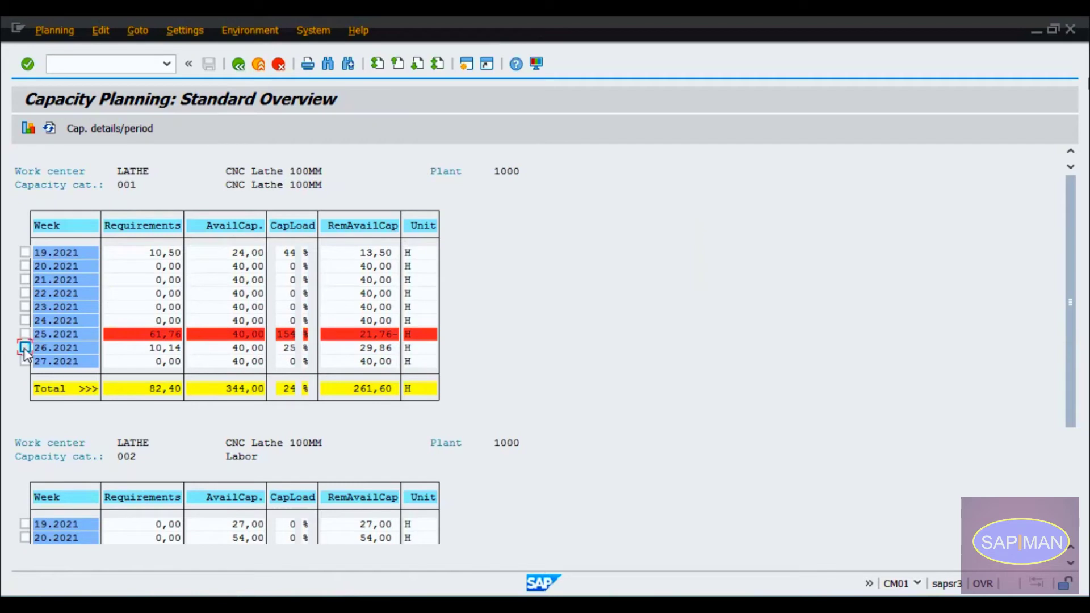
pyautogui.click(237, 350)
pyautogui.click(290, 348)
pyautogui.click(241, 347)
pyautogui.click(172, 347)
pyautogui.click(298, 348)
pyautogui.click(357, 348)
pyautogui.click(177, 348)
pyautogui.click(366, 348)
# Review the weekly load of capacity category 002 (Labor) and check its formula fields in the LATHE work center's capacity overview.
pyautogui.scroll(-4, 264, 370)
pyautogui.scroll(-6, 264, 369)
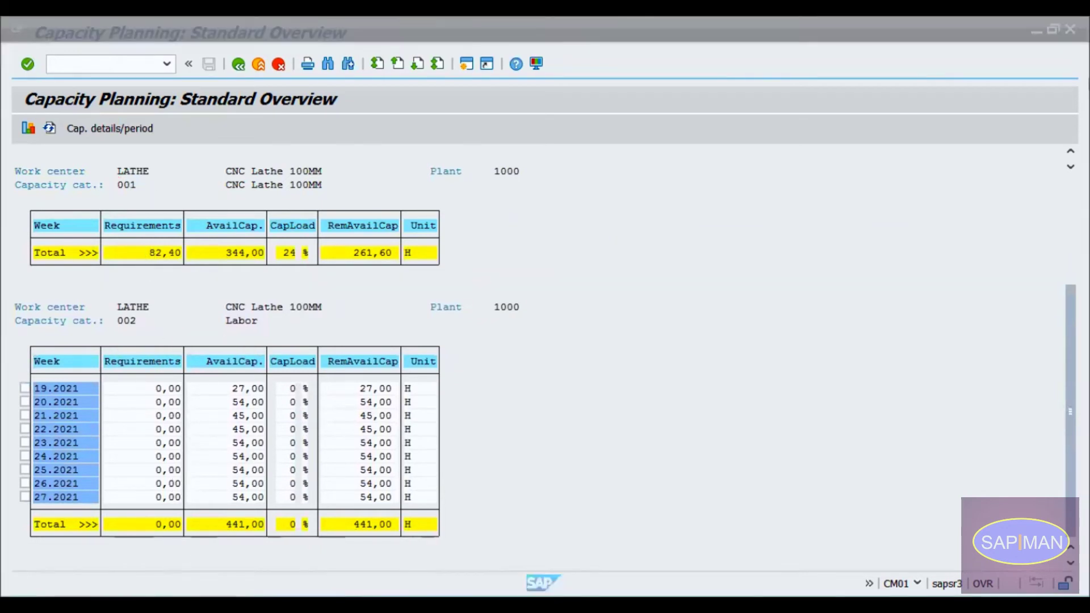
pyautogui.click(331, 508)
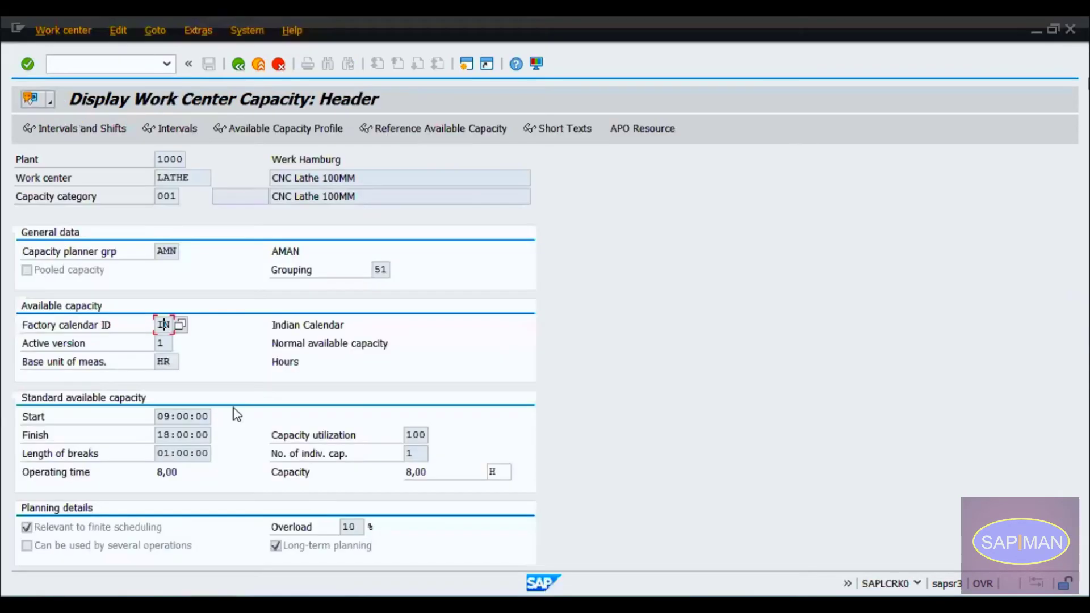
pyautogui.click(239, 65)
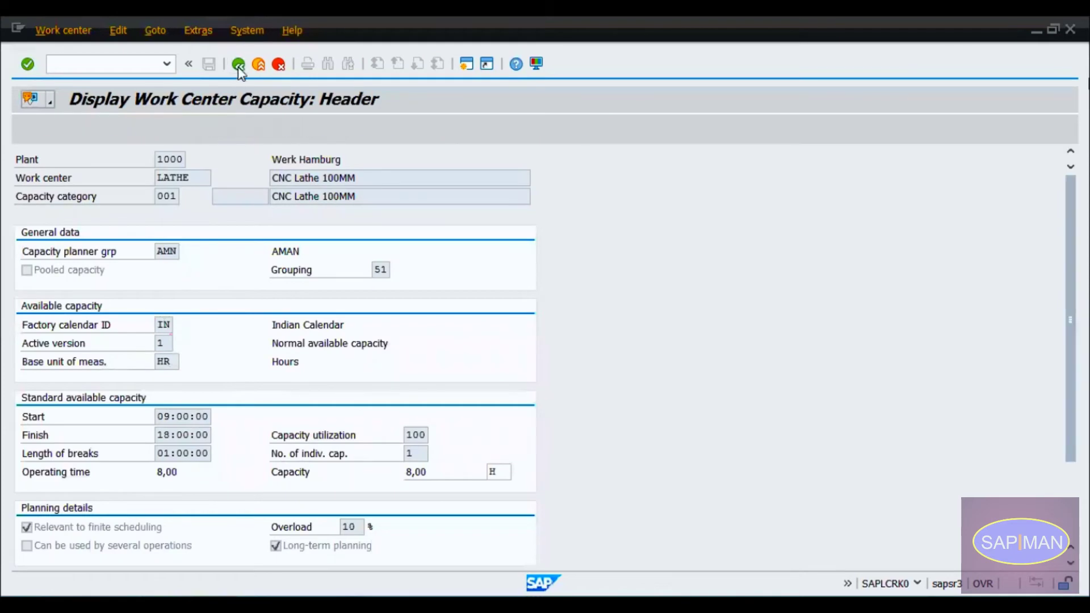
pyautogui.click(194, 268)
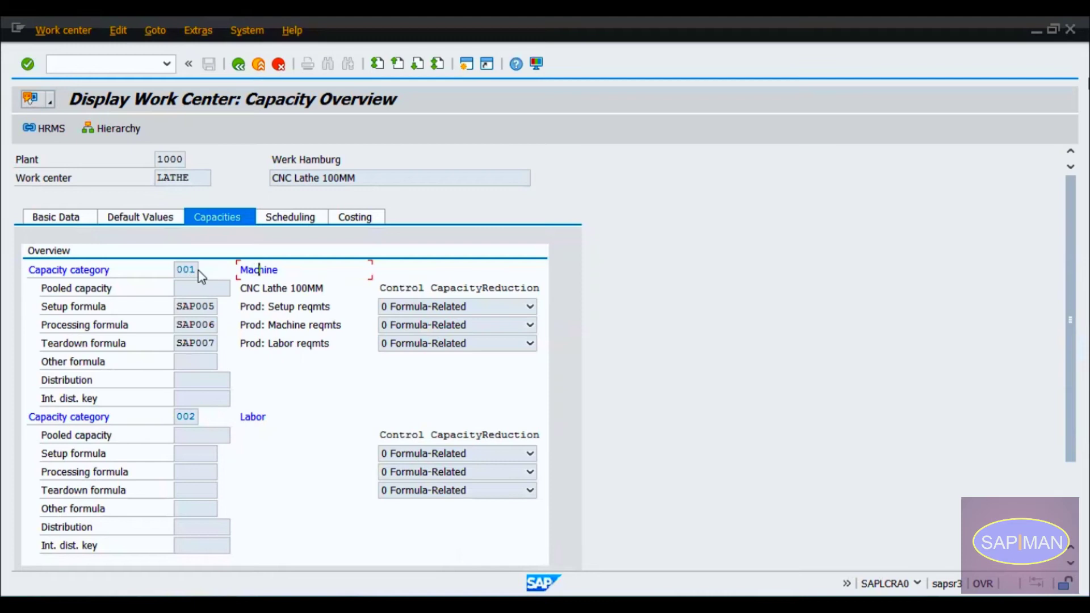
pyautogui.click(183, 417)
pyautogui.click(184, 455)
pyautogui.click(190, 479)
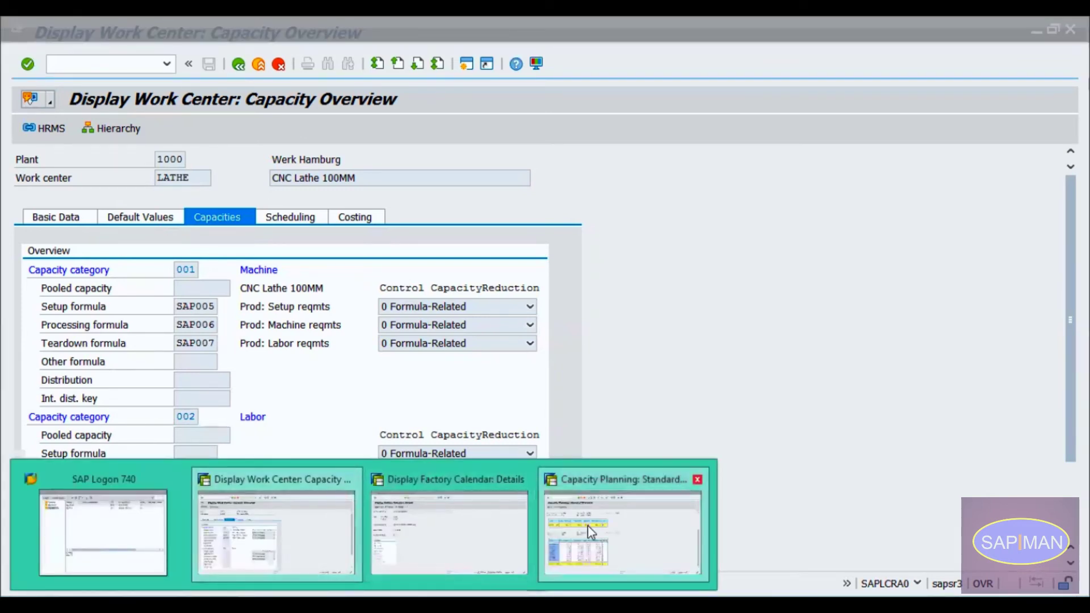
# Switch back to the CM01 standard overview, check the weekly requirements of capacity category 002 (Labor), and exit to the SAP start screen.
pyautogui.click(588, 526)
pyautogui.moveTo(137, 400); pyautogui.dragTo(159, 485)
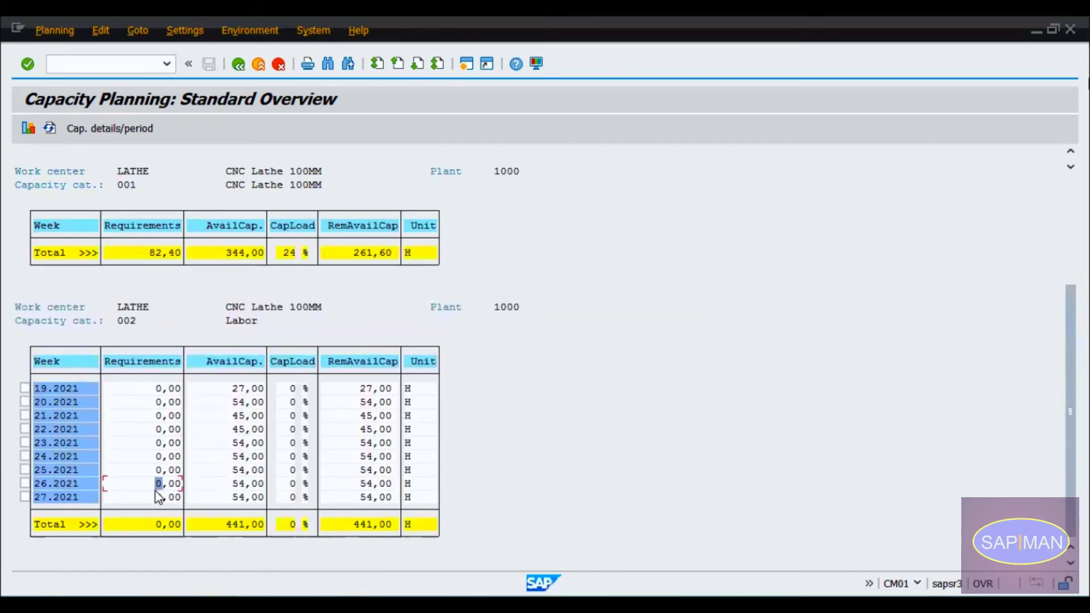
pyautogui.click(159, 474)
pyautogui.moveTo(161, 480); pyautogui.dragTo(161, 465)
pyautogui.click(238, 64)
pyautogui.click(238, 64)
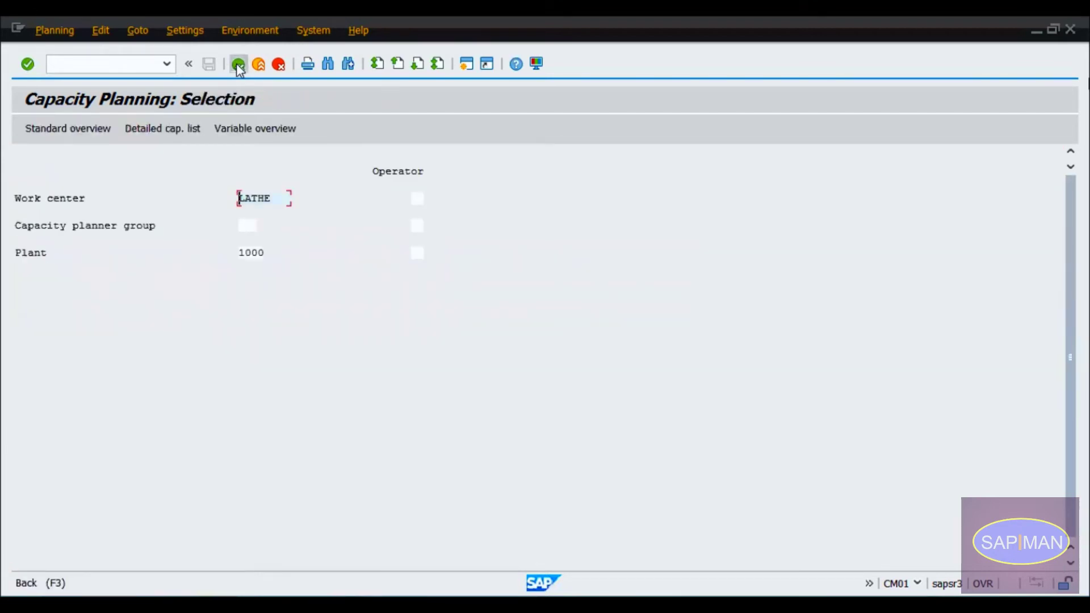
pyautogui.click(237, 64)
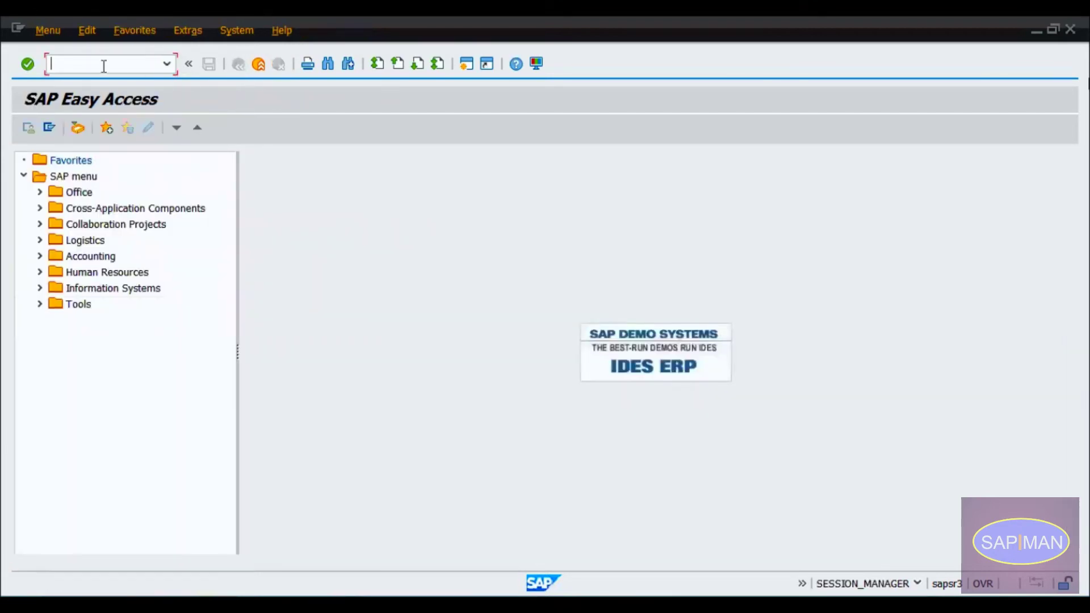
# Start transaction CM02 and display the detailed capacity list for work center LATHE in plant 1000.
pyautogui.write('cm02')
pyautogui.press('Return')
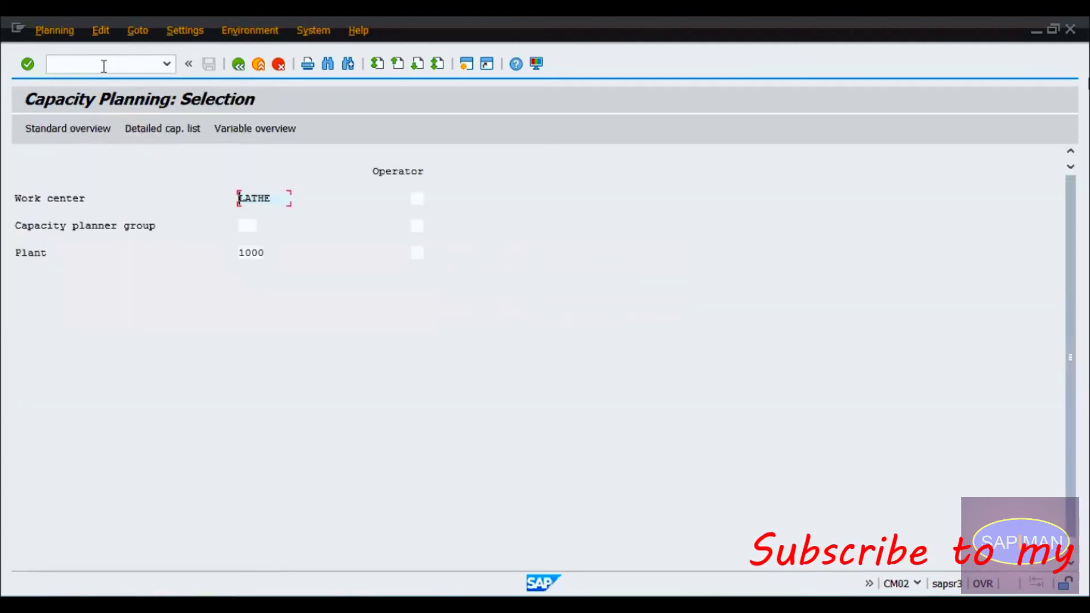
pyautogui.press('F6')
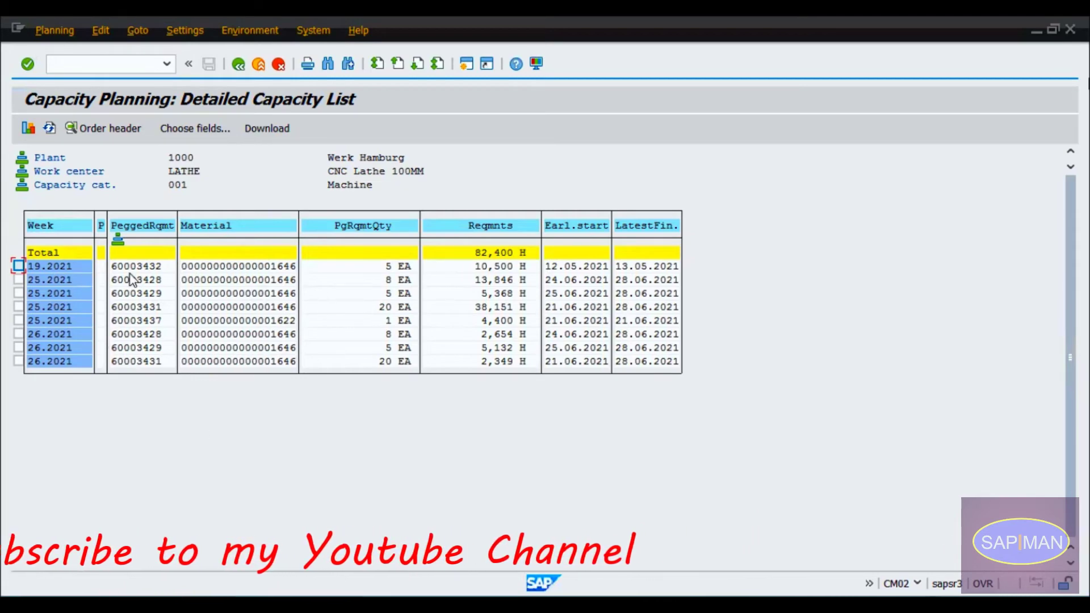
# View the LATHE 001 capacity details as maximized 3D and 2D graphics, and leave CM02.
pyautogui.click(38, 129)
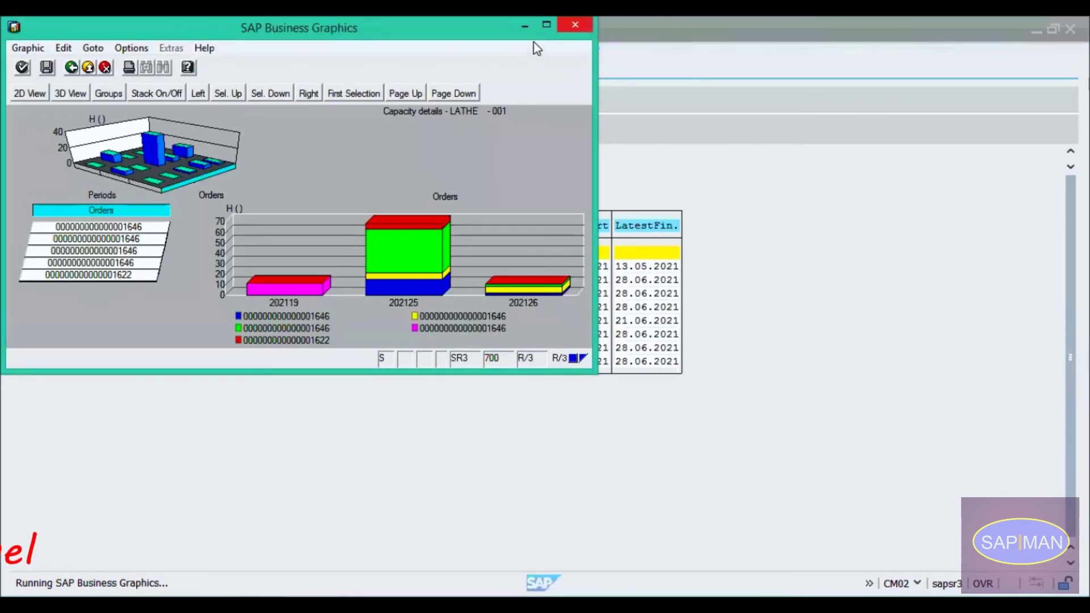
pyautogui.click(545, 26)
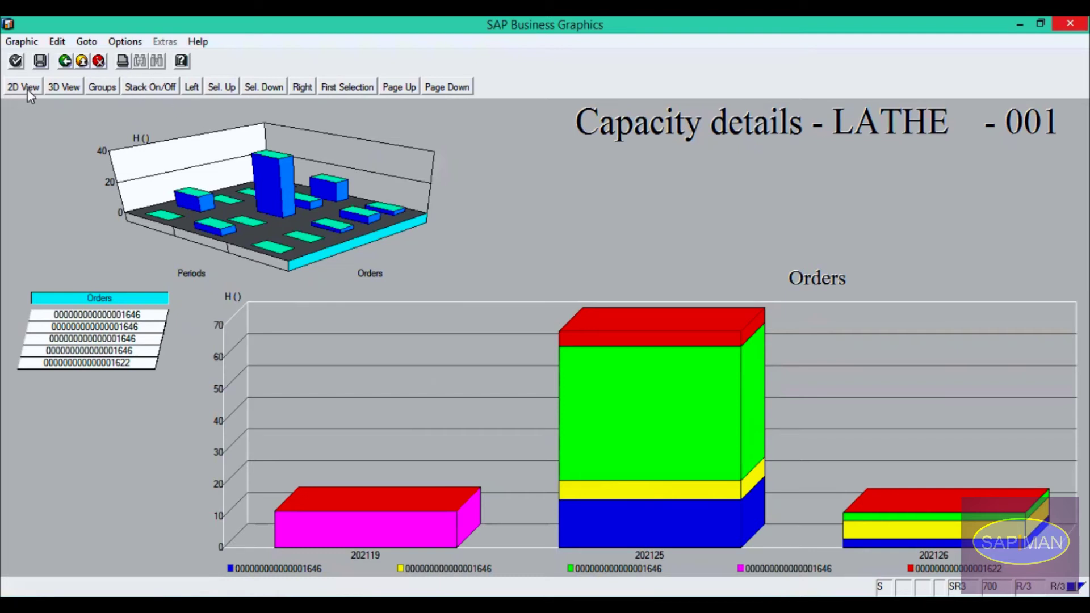
pyautogui.click(59, 86)
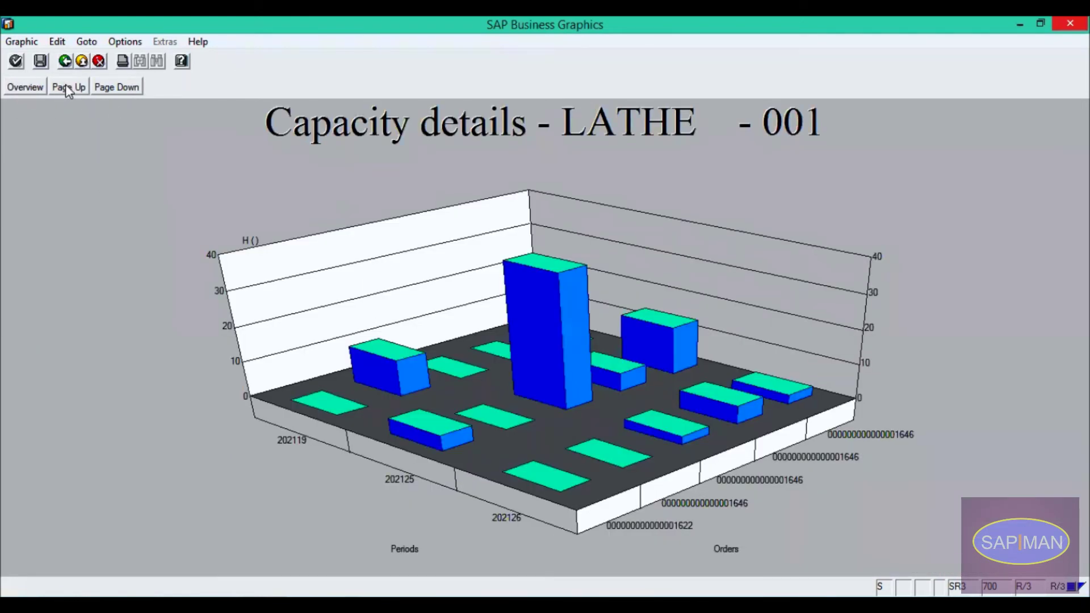
pyautogui.click(38, 88)
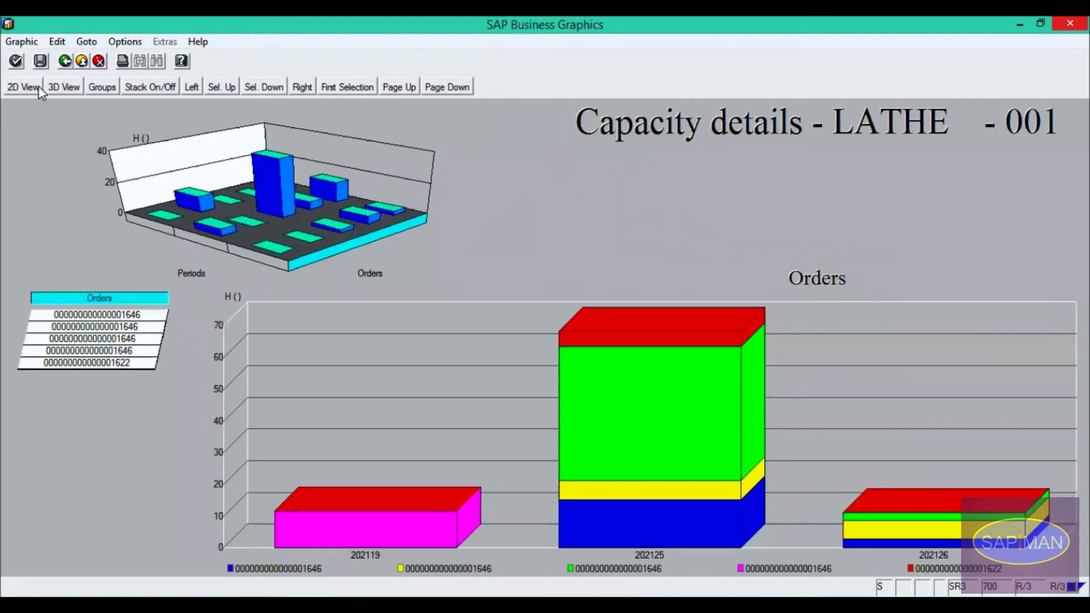
pyautogui.click(32, 89)
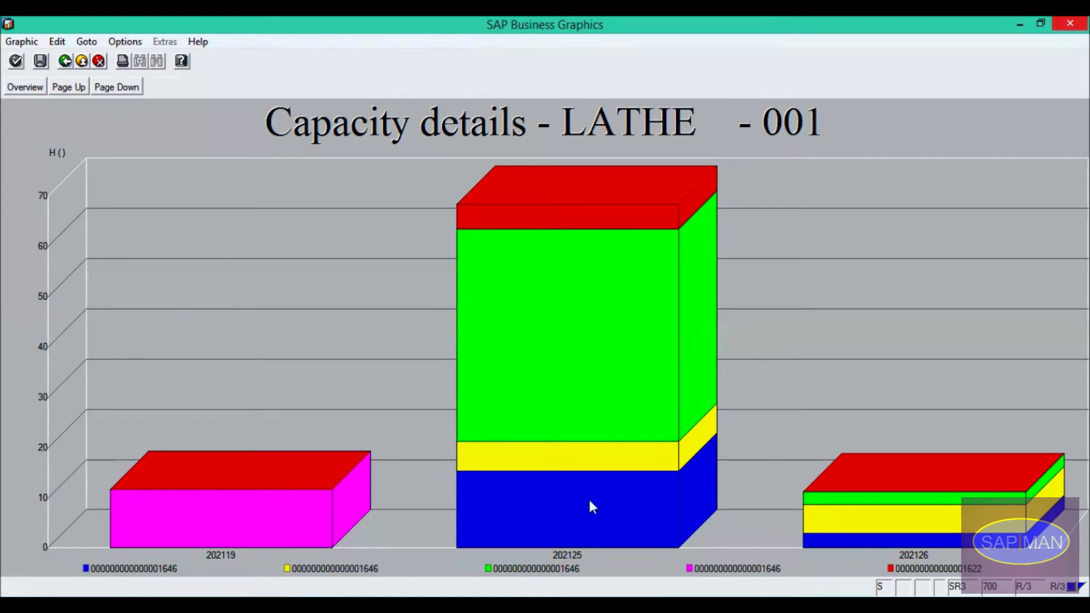
pyautogui.click(98, 61)
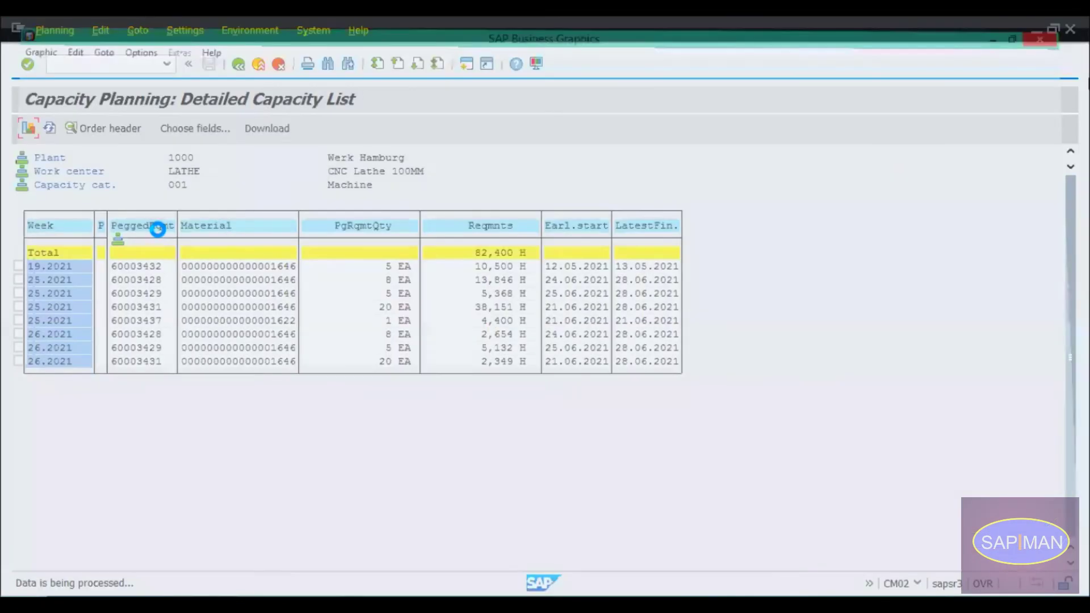
pyautogui.click(237, 65)
pyautogui.click(238, 65)
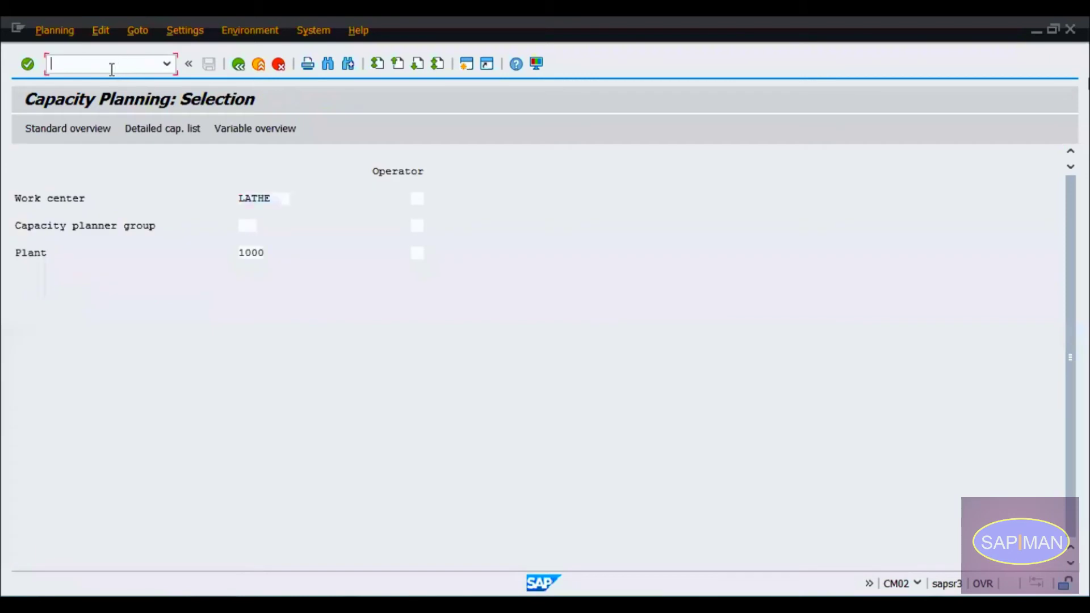
pyautogui.click(239, 64)
# Start transaction CM03 and try to display the detailed capacity list for work center LATHE in plant 1000.
pyautogui.write('cm03')
pyautogui.press('Return')
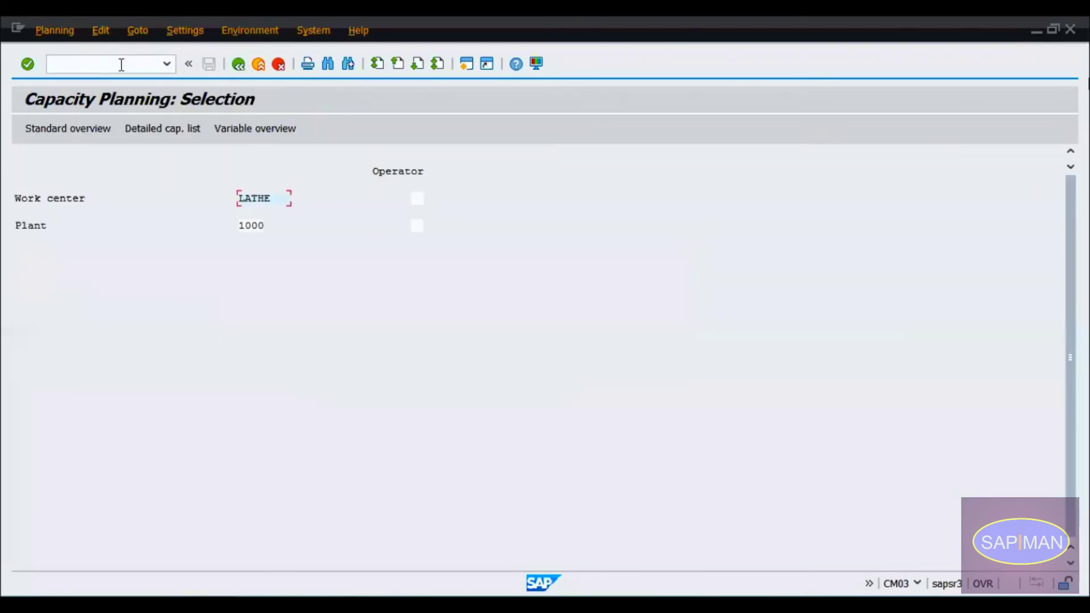
pyautogui.press('F6')
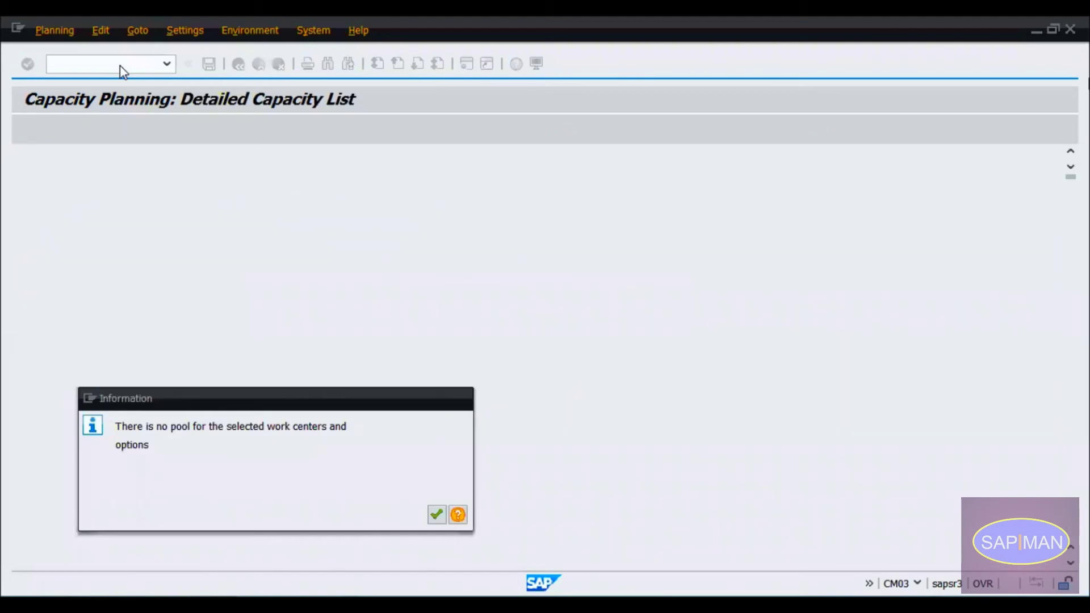
pyautogui.press('Return')
# Display the CM03 standard overview for LATHE, return to the selection list, and retry the detailed capacity list.
pyautogui.click(56, 134)
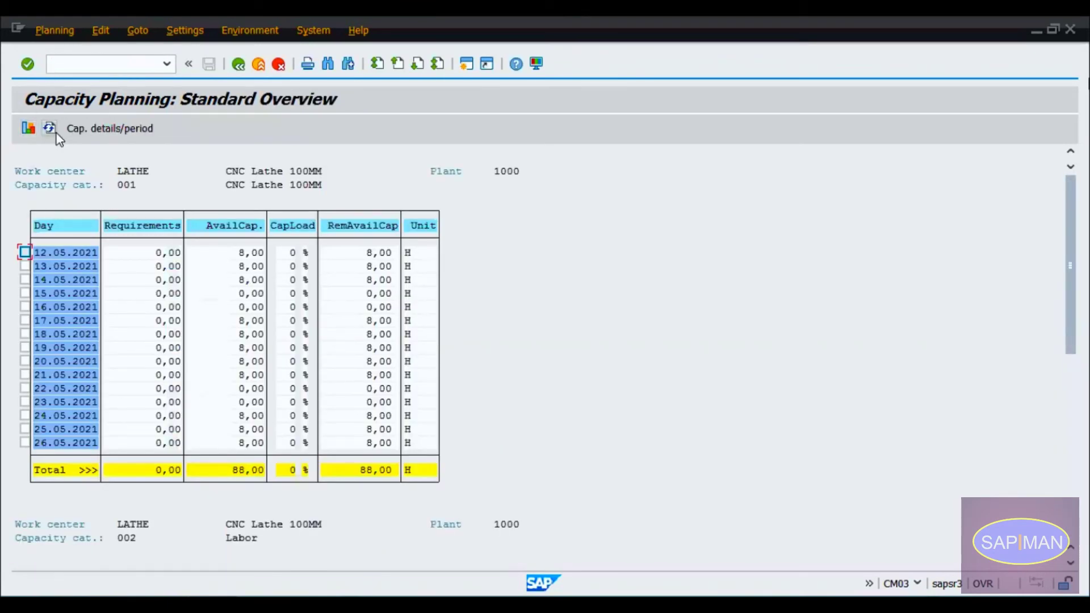
pyautogui.click(239, 64)
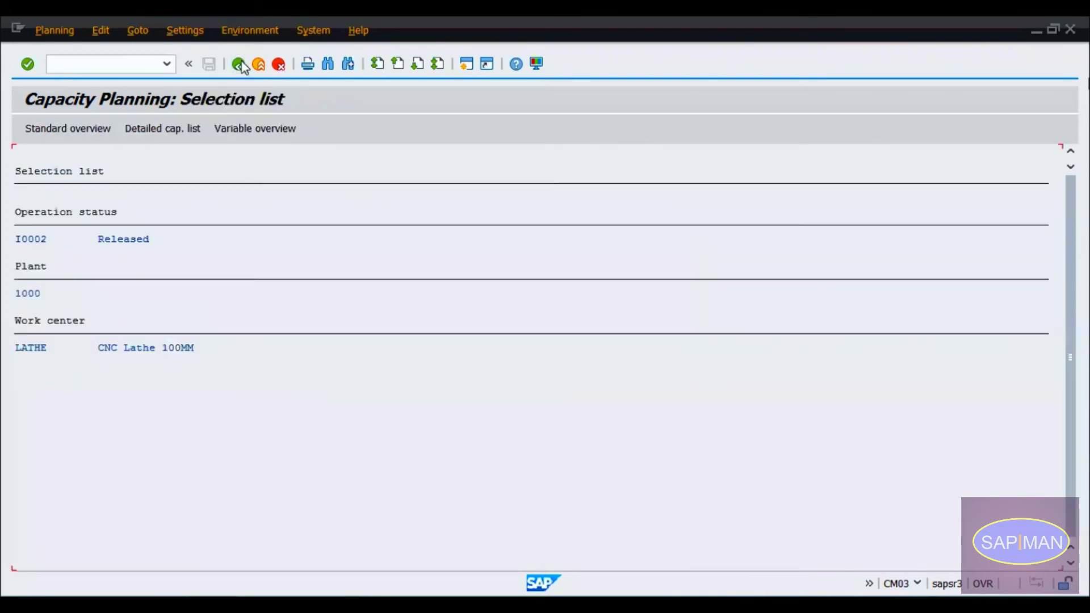
pyautogui.click(169, 129)
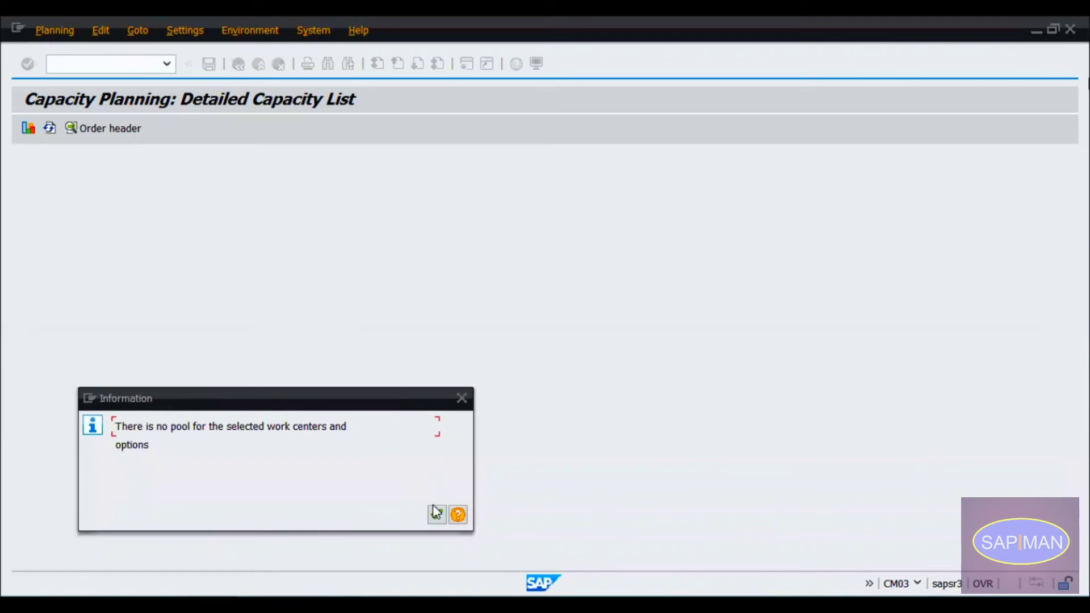
pyautogui.click(437, 515)
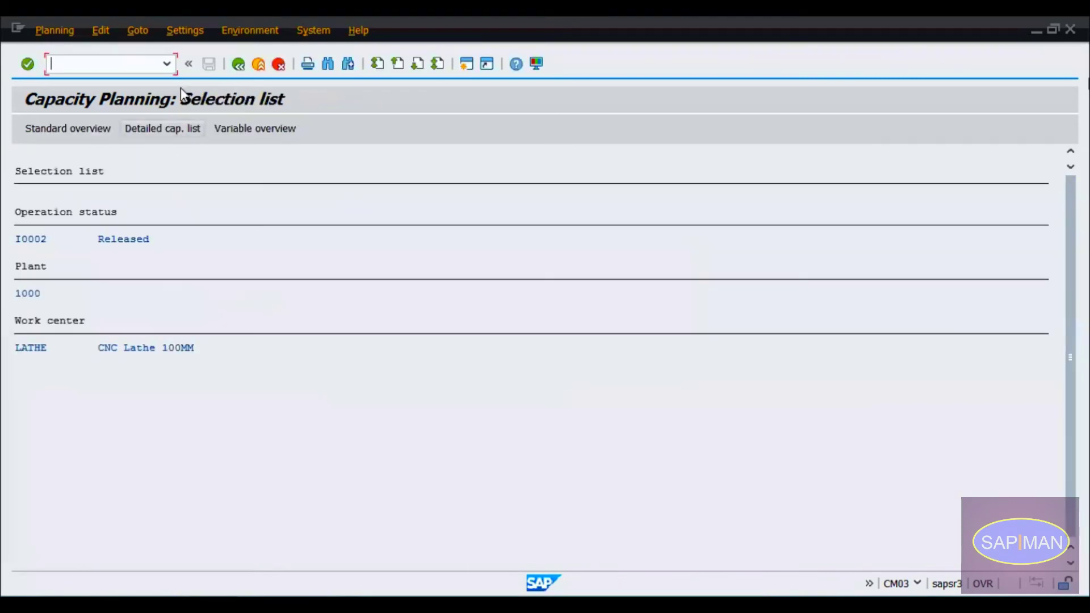
# Check the variable overview of daily order-type loads for LATHE, and request the detailed capacity list once more.
pyautogui.click(238, 64)
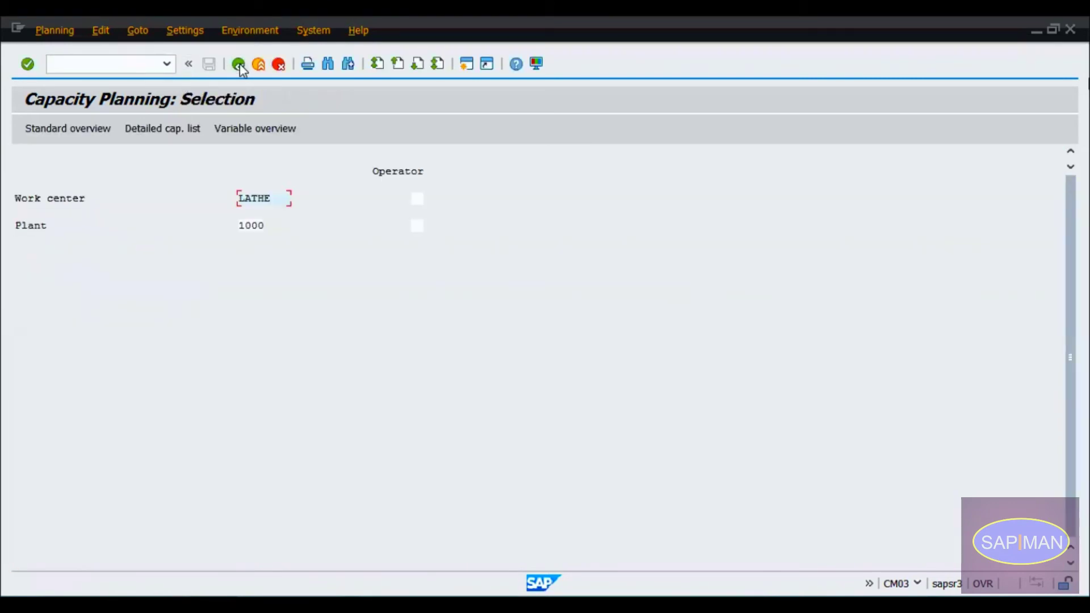
pyautogui.click(261, 134)
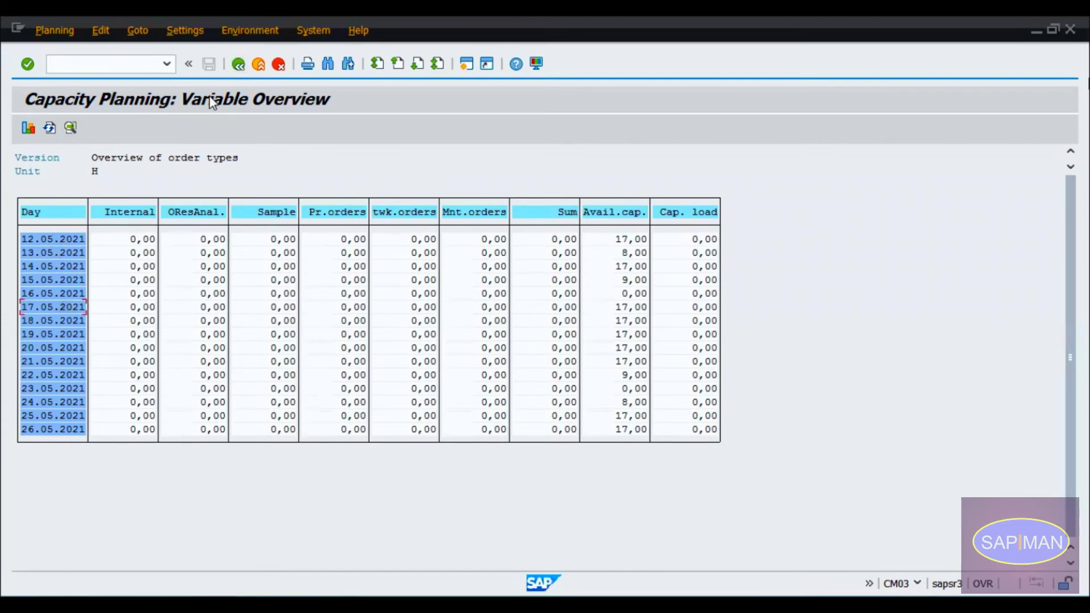
pyautogui.click(237, 65)
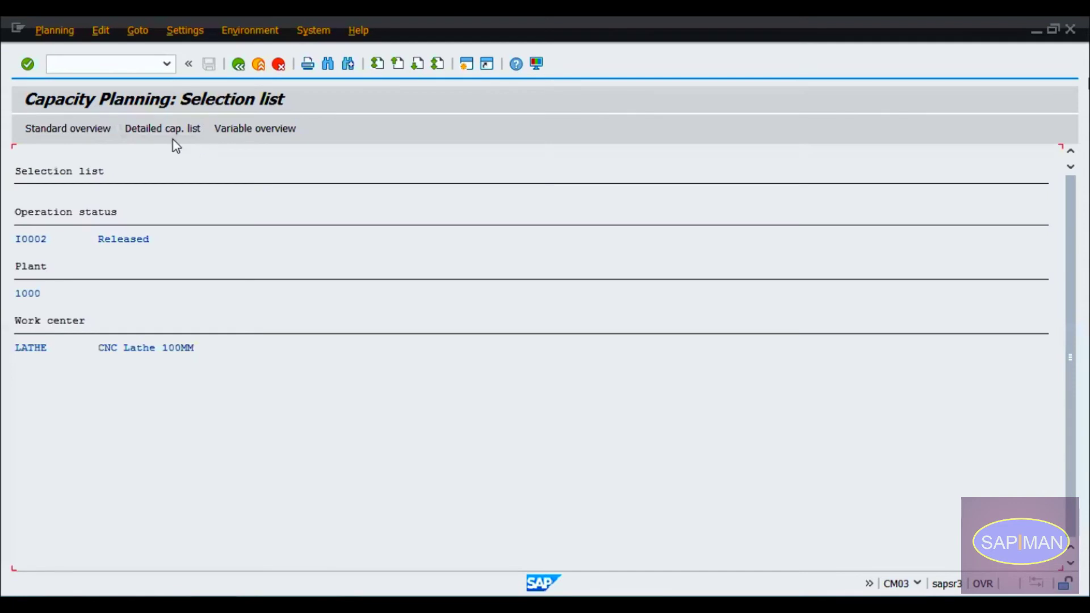
pyautogui.click(172, 133)
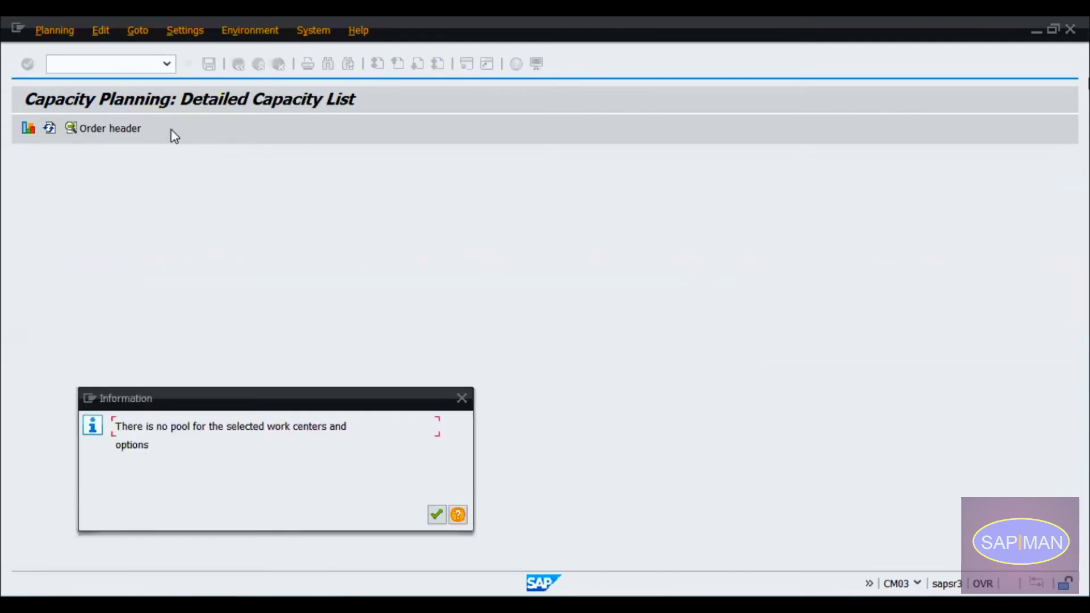
pyautogui.click(436, 515)
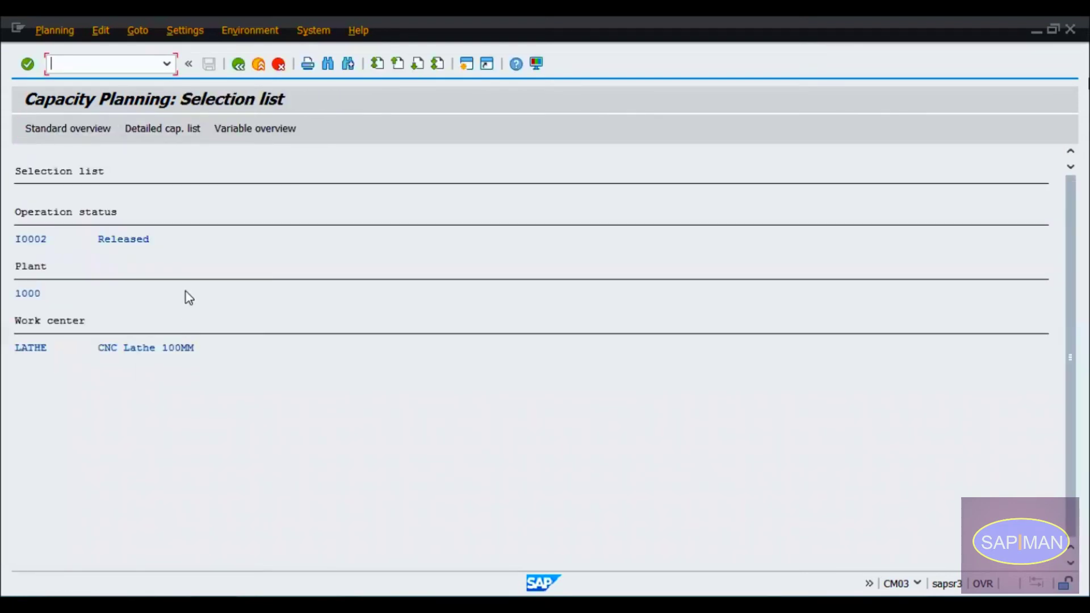
# Examine the daily requirements, available capacity and load of categories 001 and 002 in the CM03 standard overview.
pyautogui.click(80, 131)
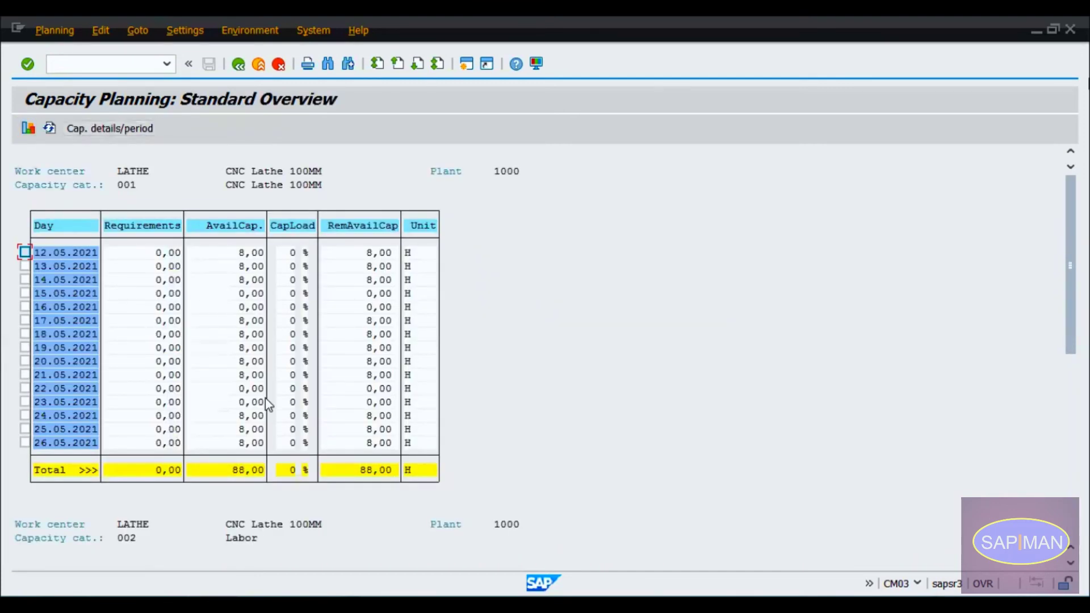
pyautogui.press('Down')
pyautogui.press('Down')
pyautogui.scroll(-3, 264, 397)
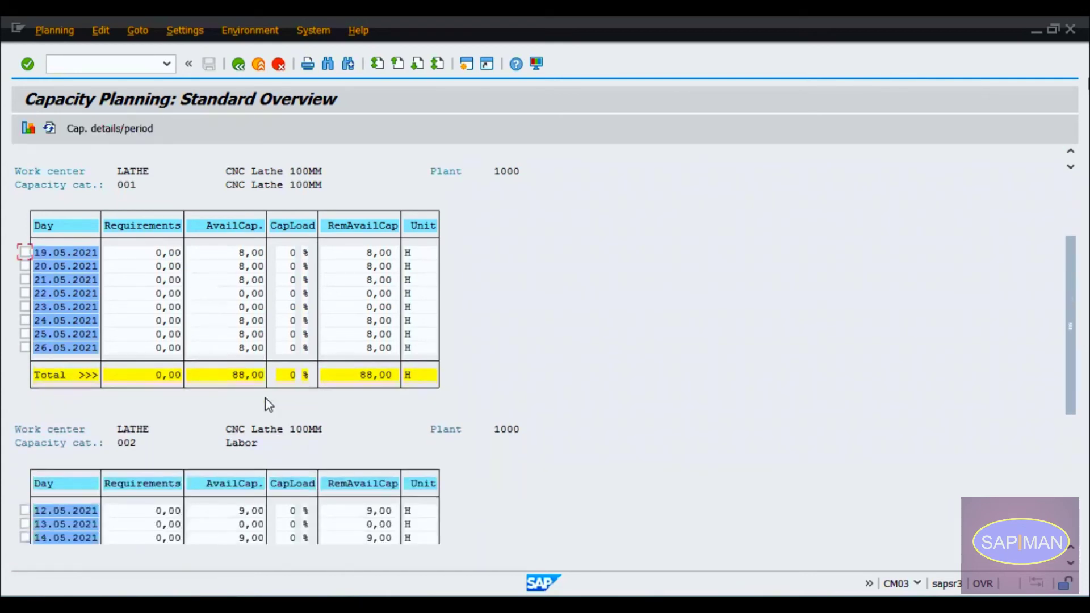
pyautogui.scroll(-2, 264, 398)
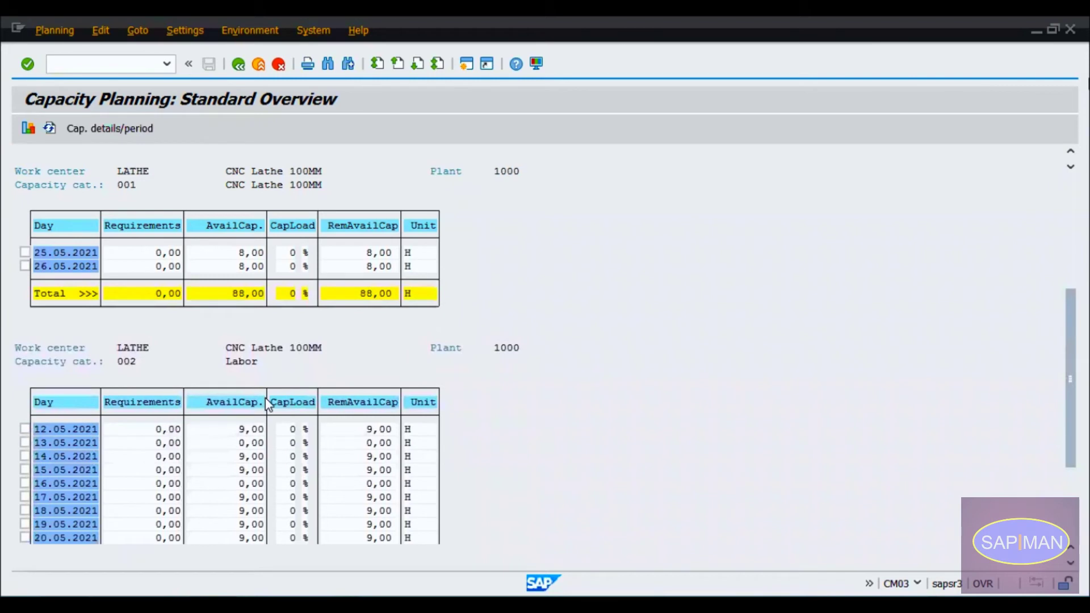
pyautogui.scroll(1, 265, 397)
pyautogui.scroll(4, 264, 398)
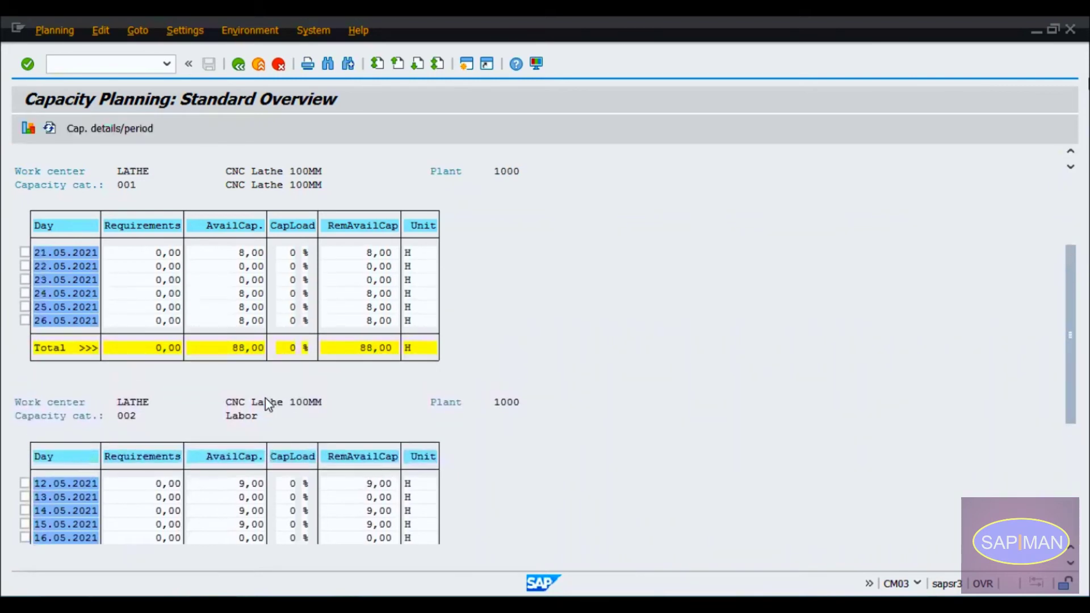
pyautogui.scroll(3, 264, 398)
# Open an additional session, and compare the setup, processing and teardown formula fields of capacity categories 001 and 002 in the LATHE work center.
pyautogui.click(467, 64)
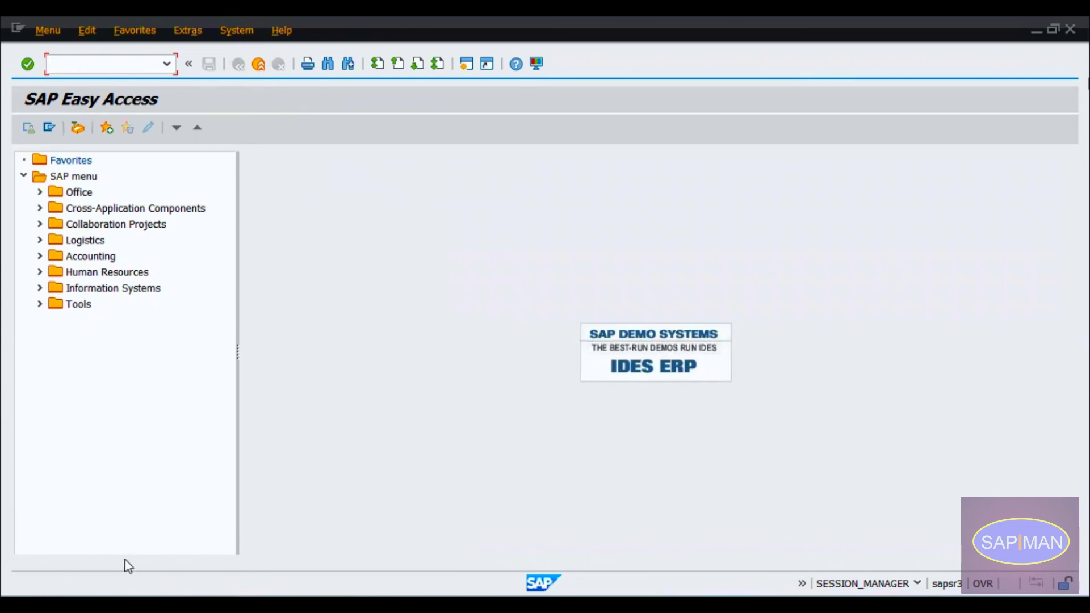
pyautogui.click(102, 605)
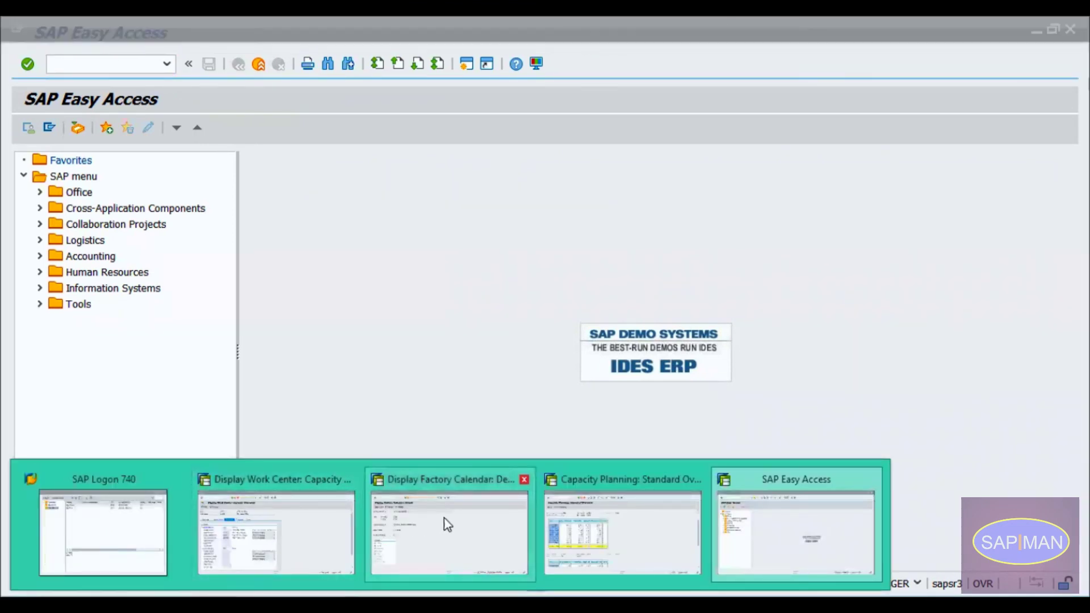
pyautogui.click(309, 534)
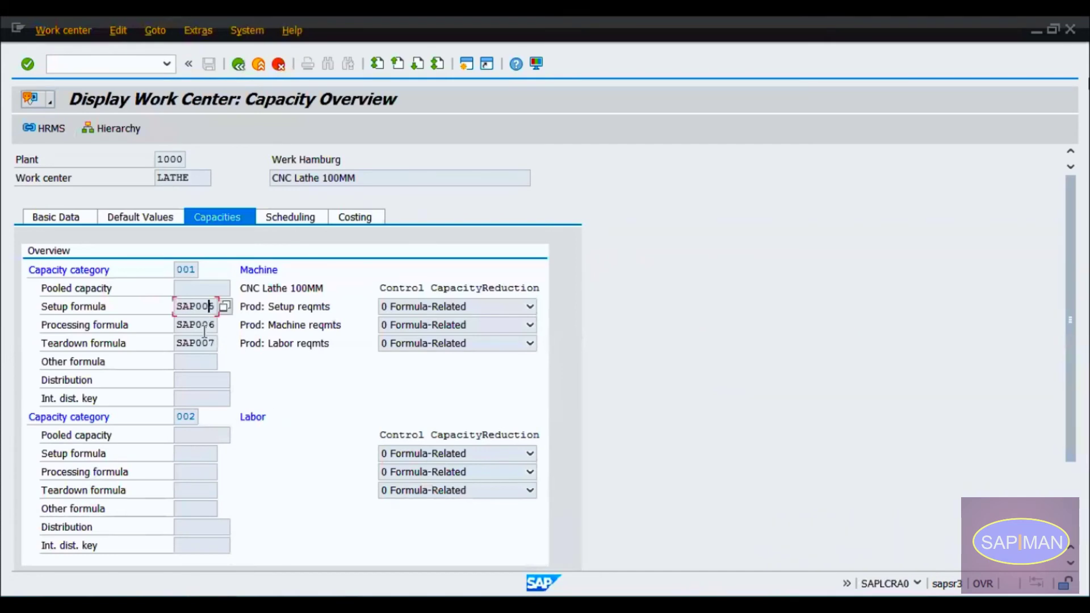
pyautogui.click(200, 454)
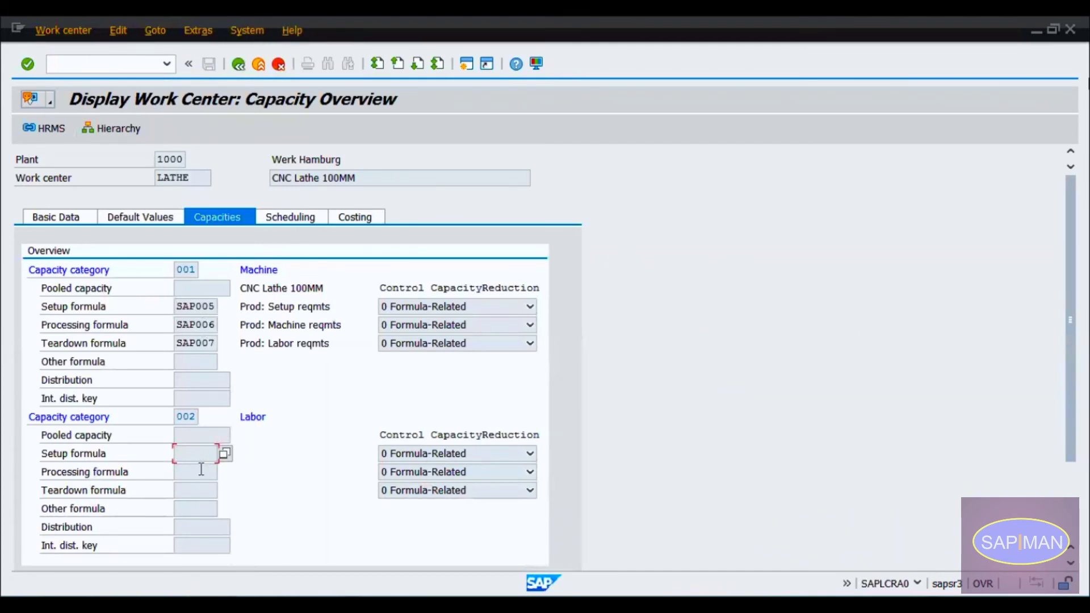
pyautogui.click(199, 471)
pyautogui.click(193, 490)
pyautogui.click(192, 504)
pyautogui.click(199, 472)
pyautogui.click(199, 490)
pyautogui.click(184, 307)
pyautogui.click(184, 325)
pyautogui.click(187, 344)
# Switch to the new session and start transaction OPU3 to open the scheduling parameters overview.
pyautogui.click(267, 605)
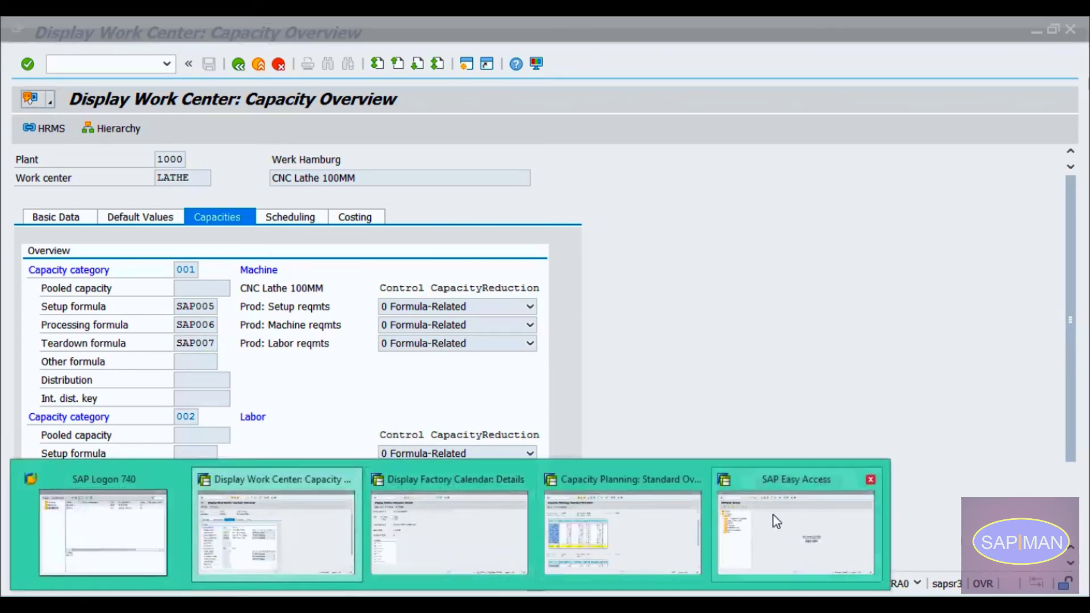
pyautogui.click(773, 521)
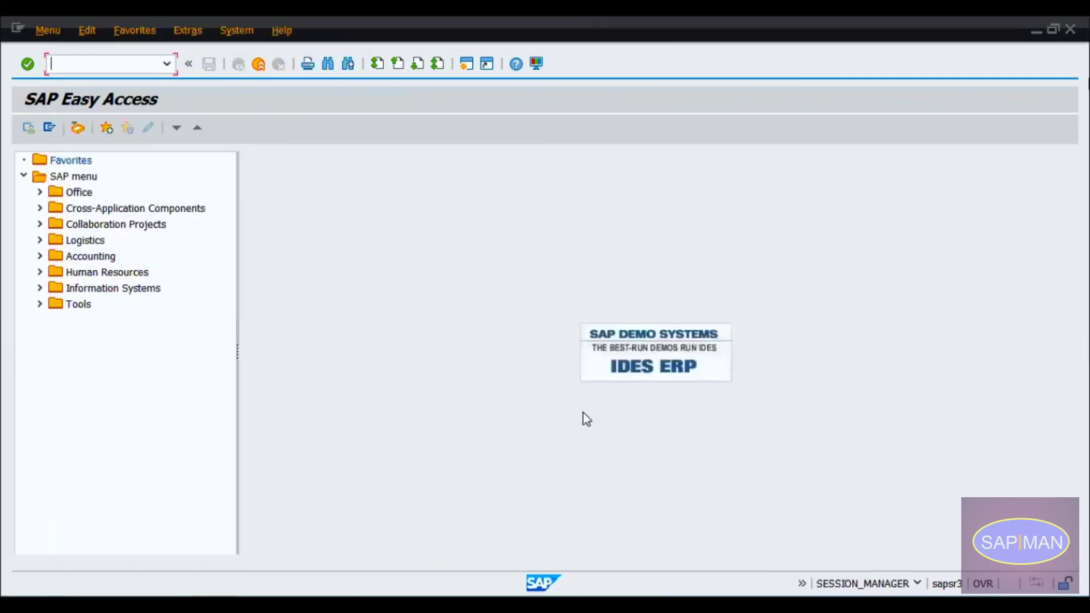
pyautogui.click(90, 63)
pyautogui.write('opu3')
pyautogui.press('Return')
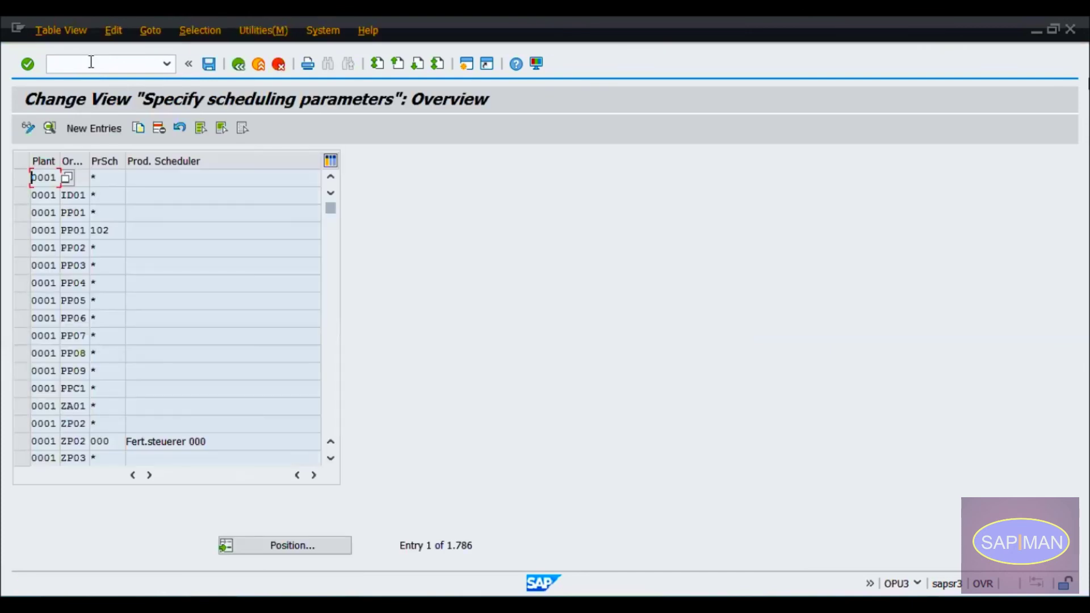
# Position the scheduling parameters overview at plant 1000 and order type PP01.
pyautogui.click(271, 536)
pyautogui.write('1000')
pyautogui.press('Tab')
pyautogui.press('Tab')
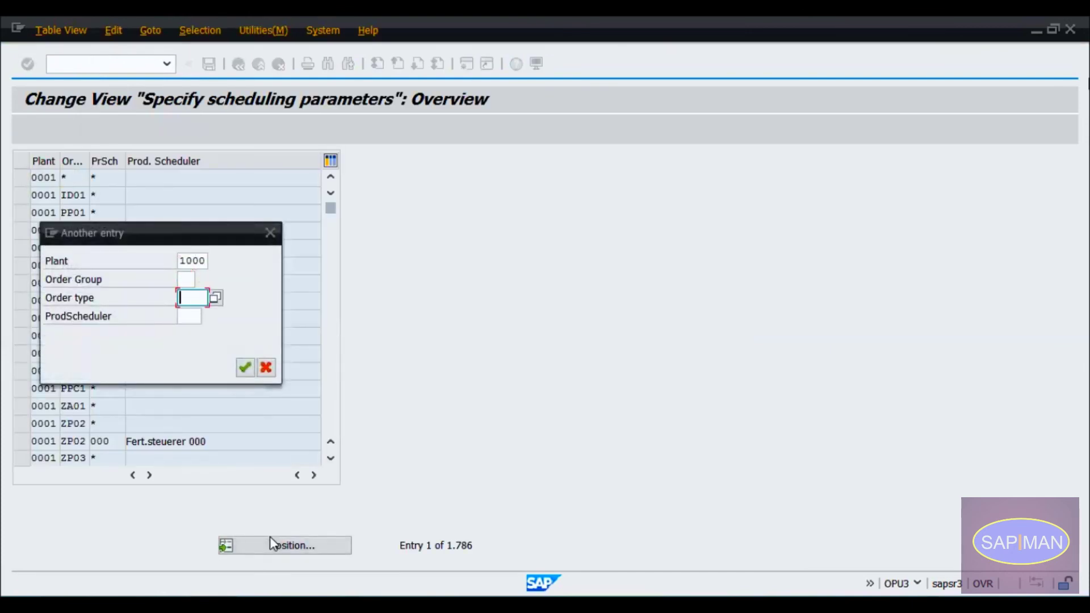
pyautogui.write('pp01')
pyautogui.press('Return')
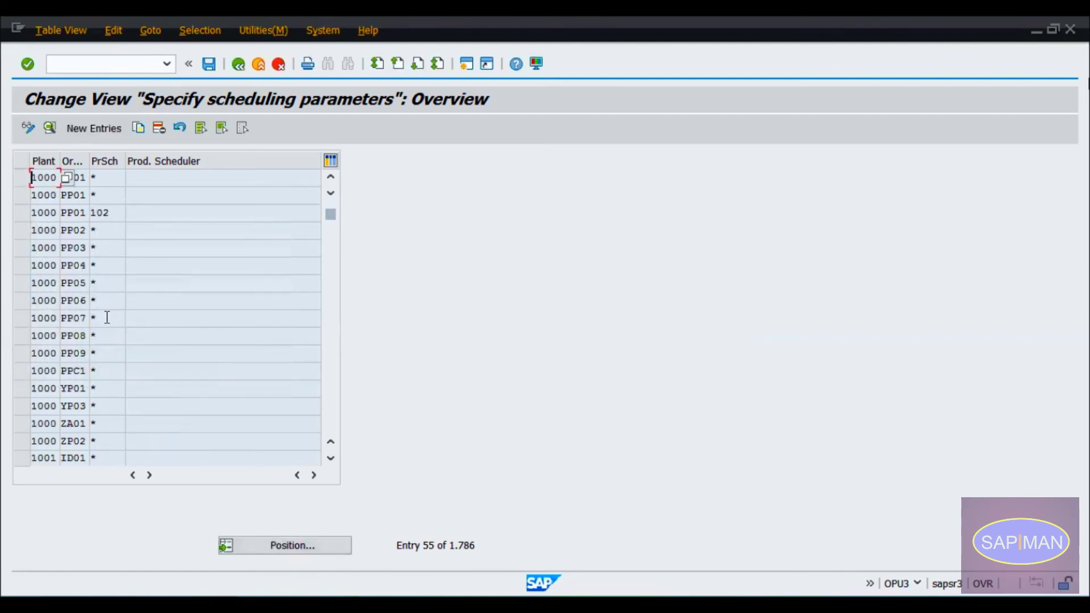
# Open the plant 1000, order type ID01 details and enable Generate Capacity Reqs. under Detailed Scheduling.
pyautogui.click(22, 177)
pyautogui.click(55, 129)
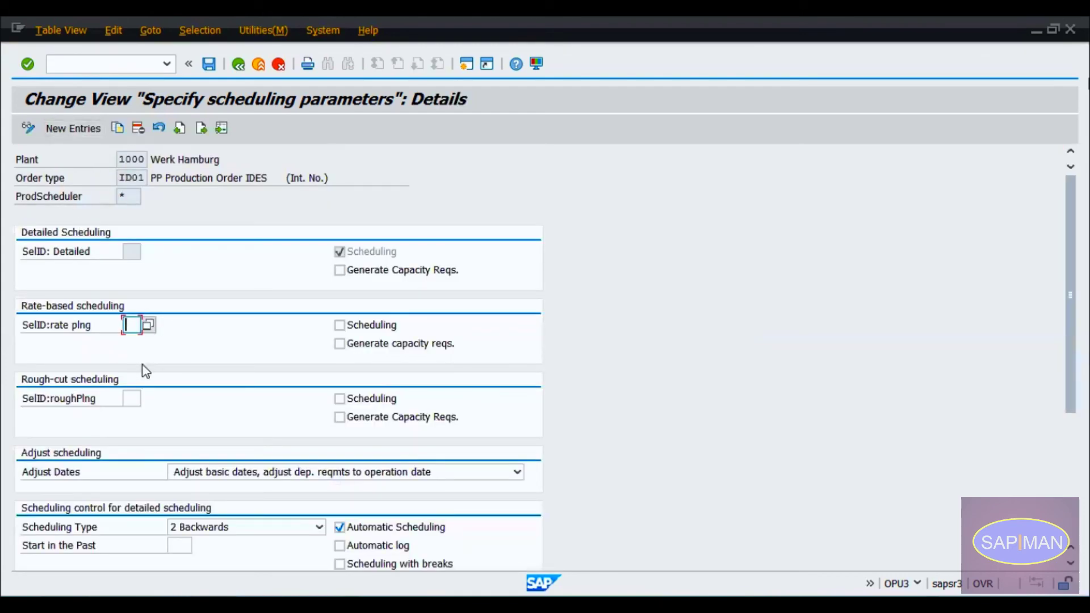
pyautogui.click(339, 271)
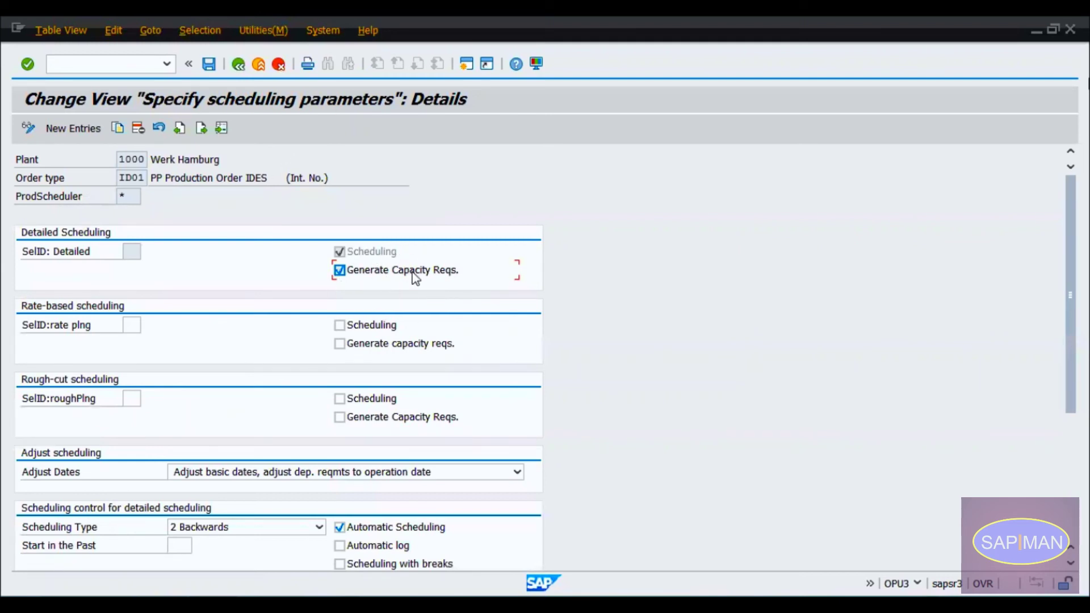
# Open an additional session, switch to it and start transaction CO01 to create a production order.
pyautogui.click(466, 65)
pyautogui.hotkey('alt', 'Tab')
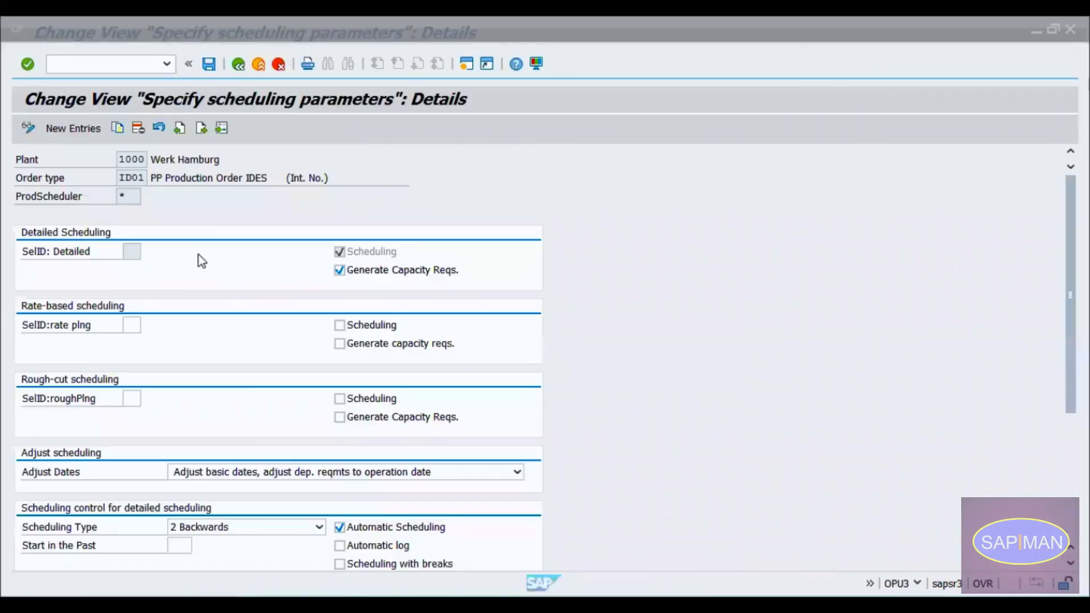
pyautogui.hotkey('alt', 'Tab')
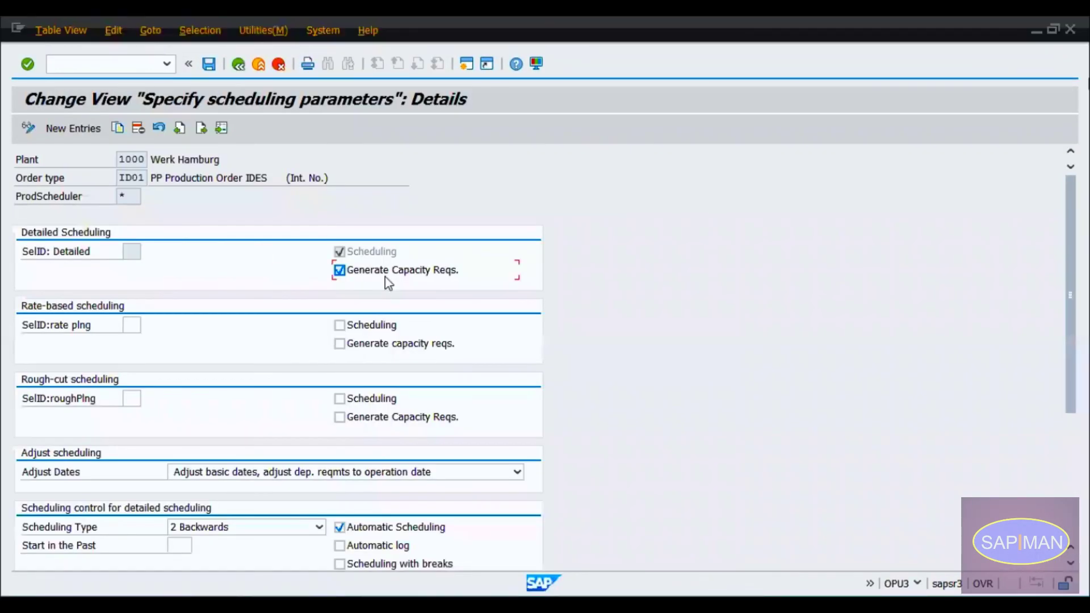
pyautogui.hotkey('alt', 'Tab')
pyautogui.write('co01')
pyautogui.press('Return')
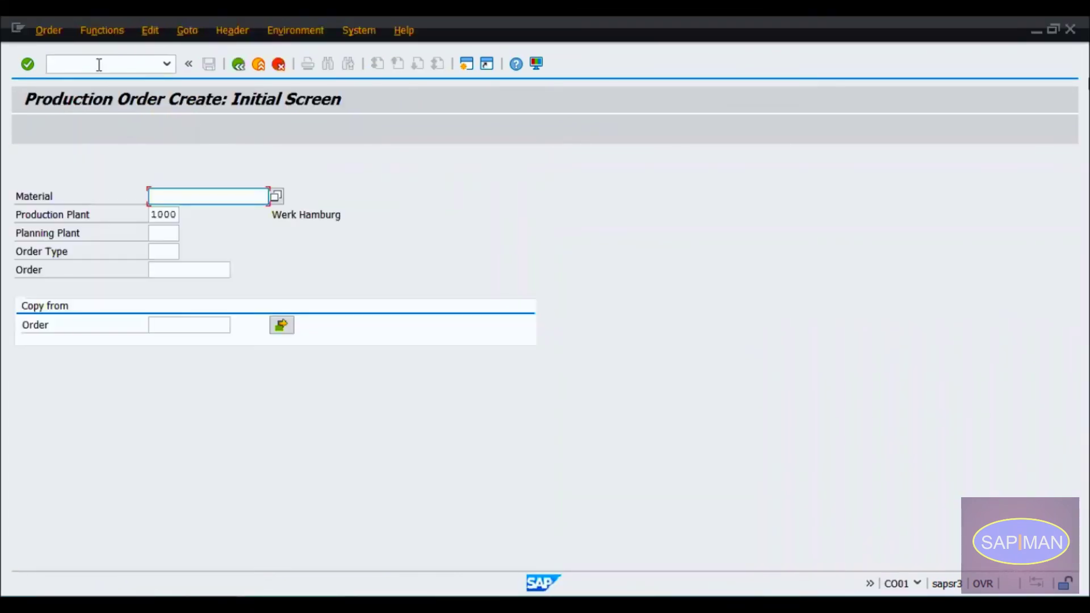
# Begin a production order for material 1622 in production plant 1000 with order type PP01.
pyautogui.write('1622')
pyautogui.press('Tab')
pyautogui.press('Tab')
pyautogui.press('Tab')
pyautogui.write('pp01')
pyautogui.press('Return')
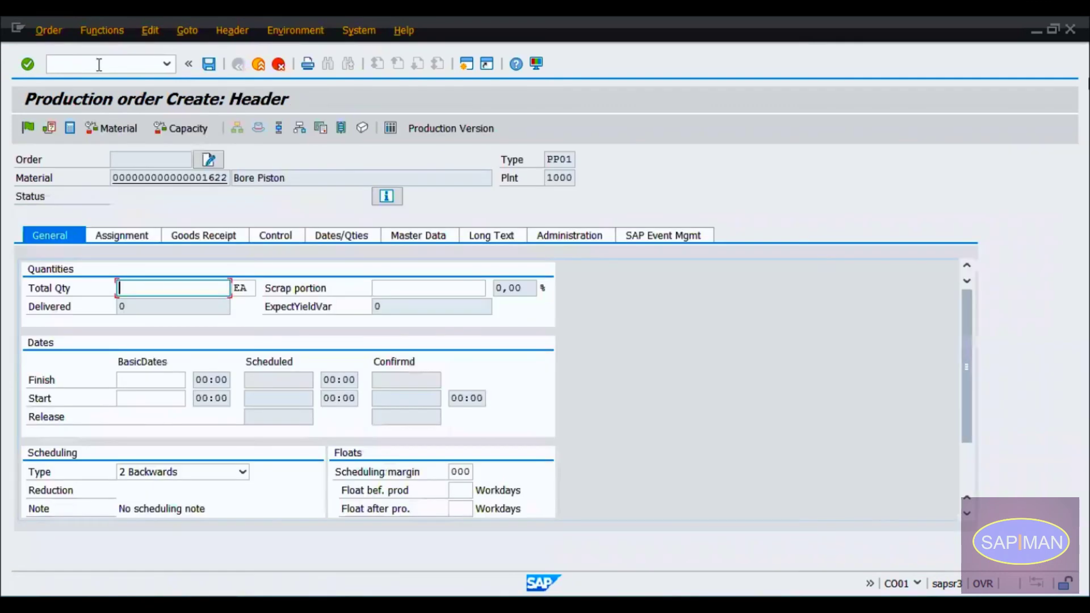
# Set the order's total quantity to 10 and its scheduling type to 4 Current date, and schedule it.
pyautogui.write('10')
pyautogui.press('Return')
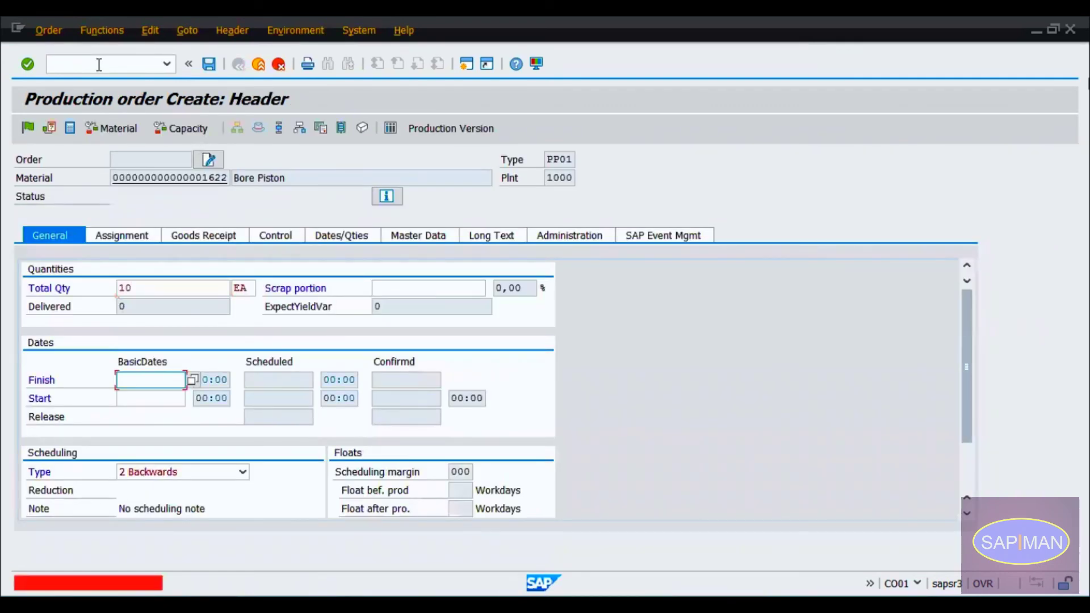
pyautogui.click(175, 471)
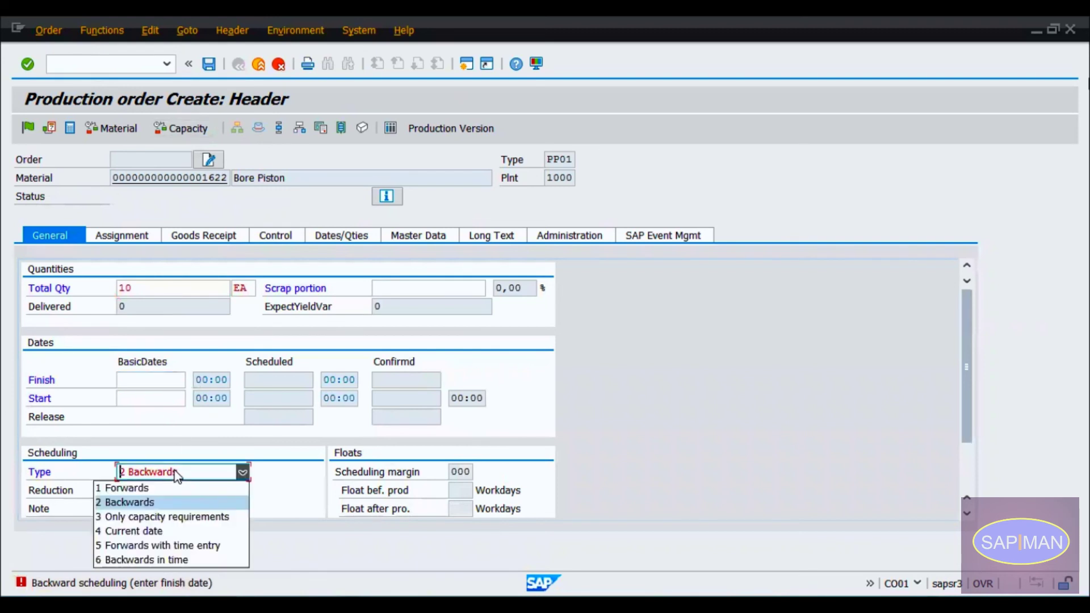
pyautogui.click(134, 531)
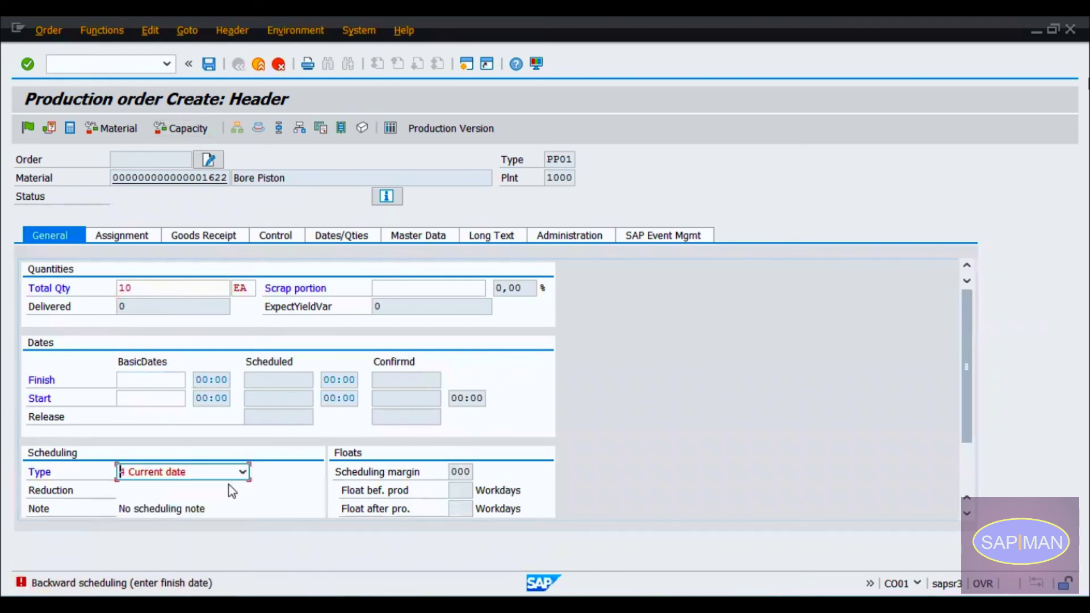
pyautogui.press('Return')
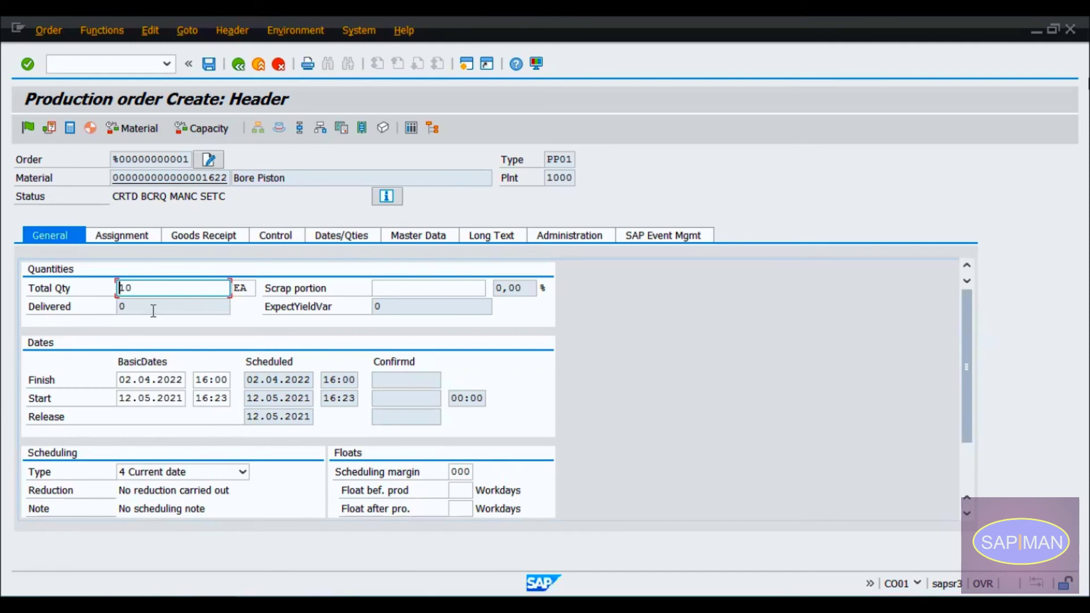
# Look through the order's goods receipt and control data, and check the Calculate Capacity Reqs setting.
pyautogui.click(217, 237)
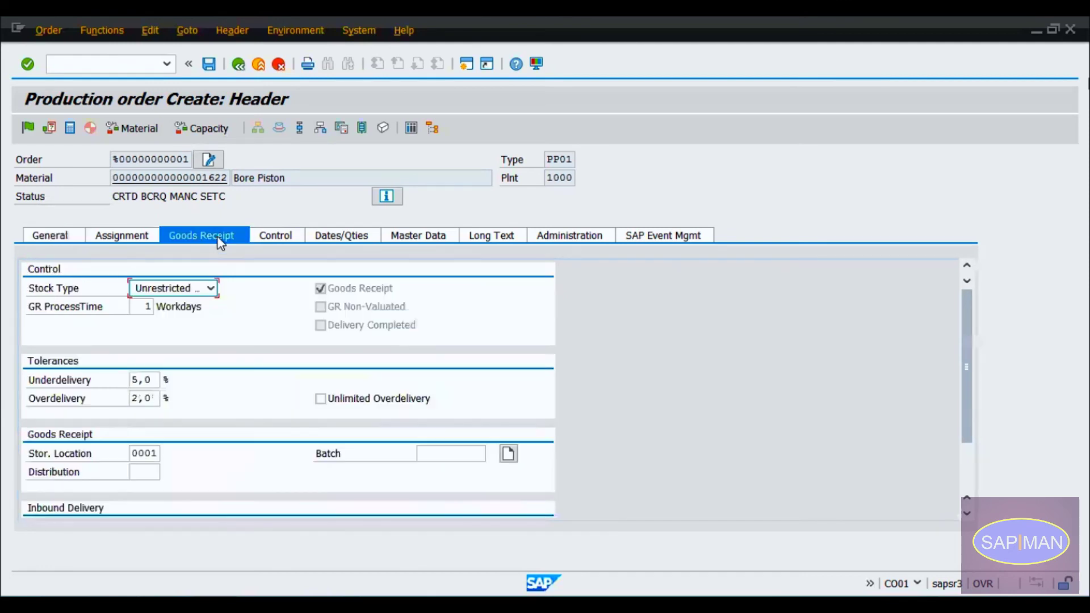
pyautogui.click(273, 236)
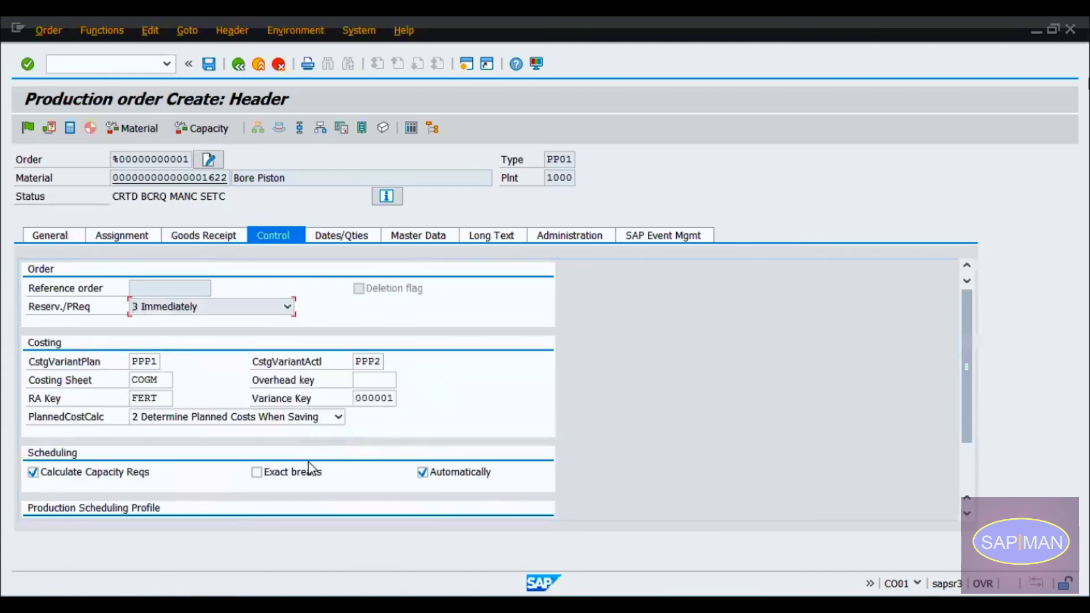
pyautogui.click(99, 476)
# Open plant 1000's PP01 details in the OPU3 session and compare Generate Capacity Reqs. with the order's Calculate Capacity Reqs setting.
pyautogui.hotkey('alt', 'Tab')
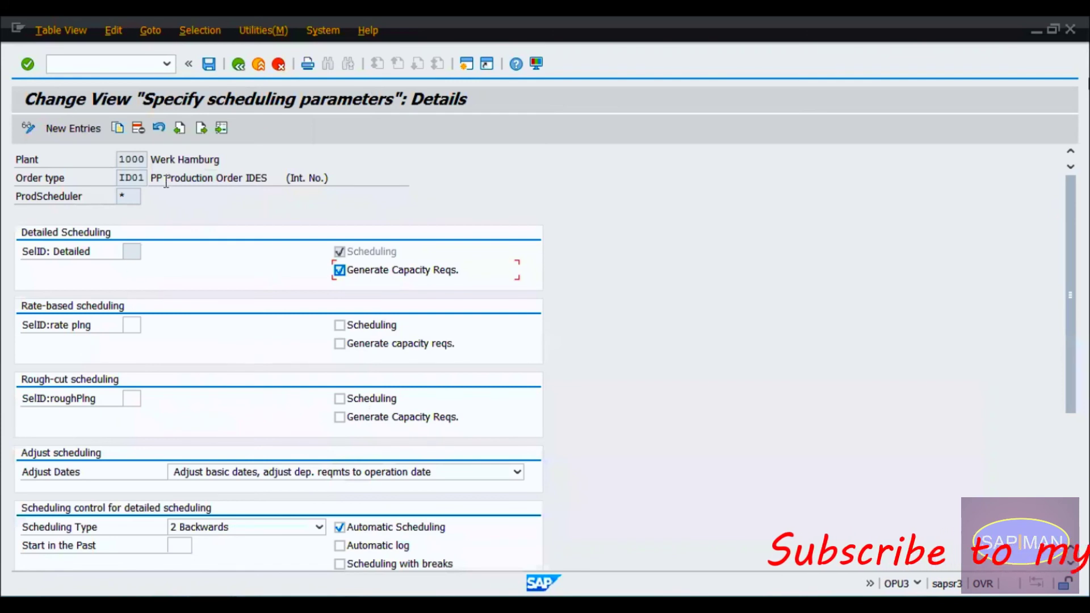
pyautogui.click(237, 62)
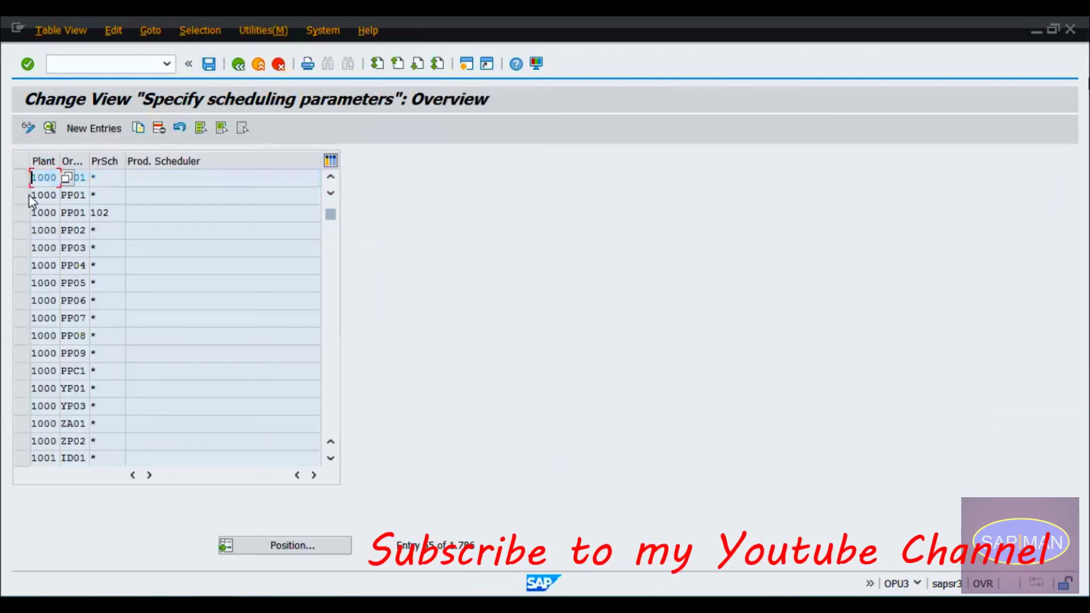
pyautogui.click(23, 195)
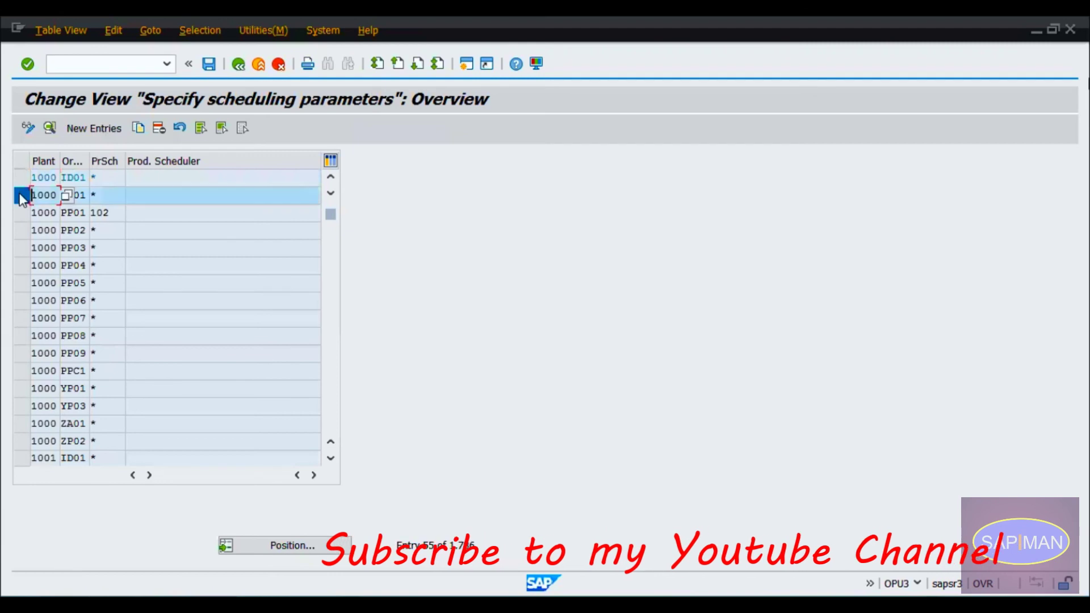
pyautogui.doubleClick(67, 195)
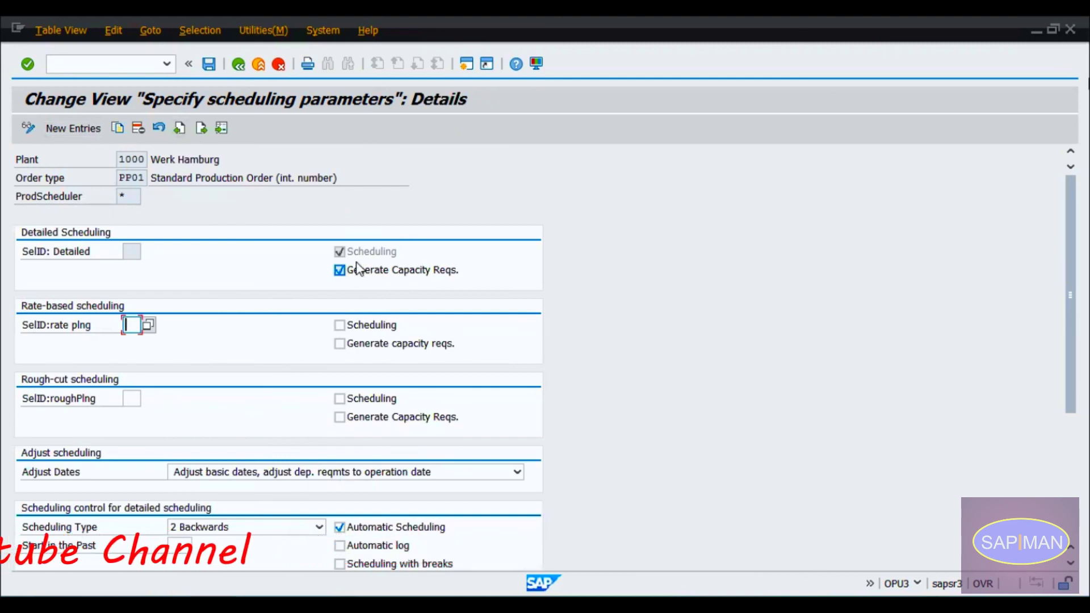
pyautogui.hotkey('alt', 'Tab')
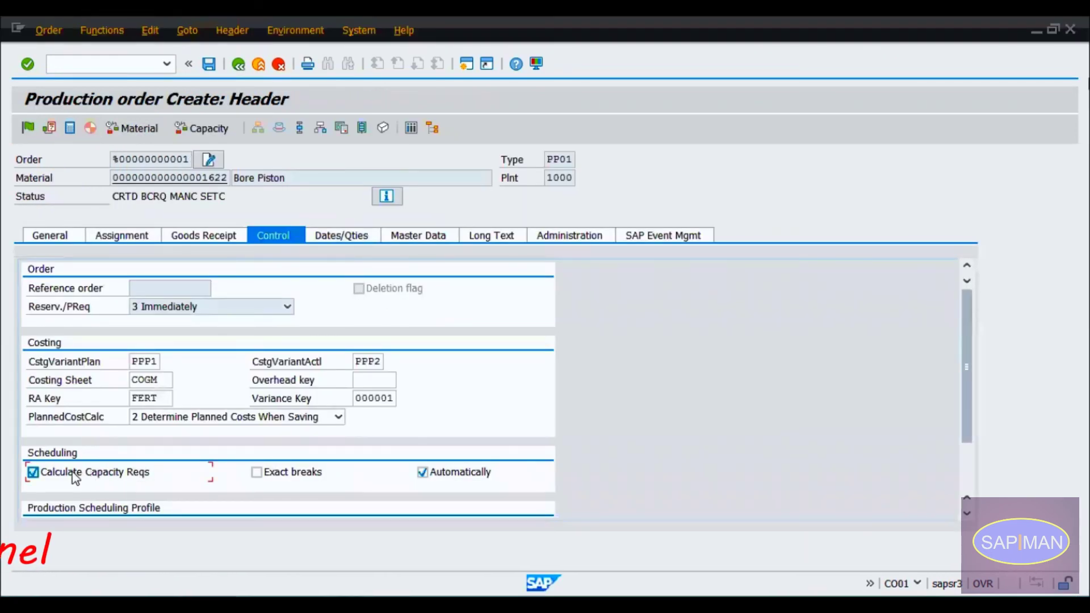
pyautogui.hotkey('alt', 'Tab')
pyautogui.hotkey('alt', 'Tab')
pyautogui.hotkey('alt', 'Tab')
# Turn off Generate Capacity Reqs. under PP01's Detailed Scheduling and save it in a new customizing request described as "PP : Capacity Planning".
pyautogui.click(208, 64)
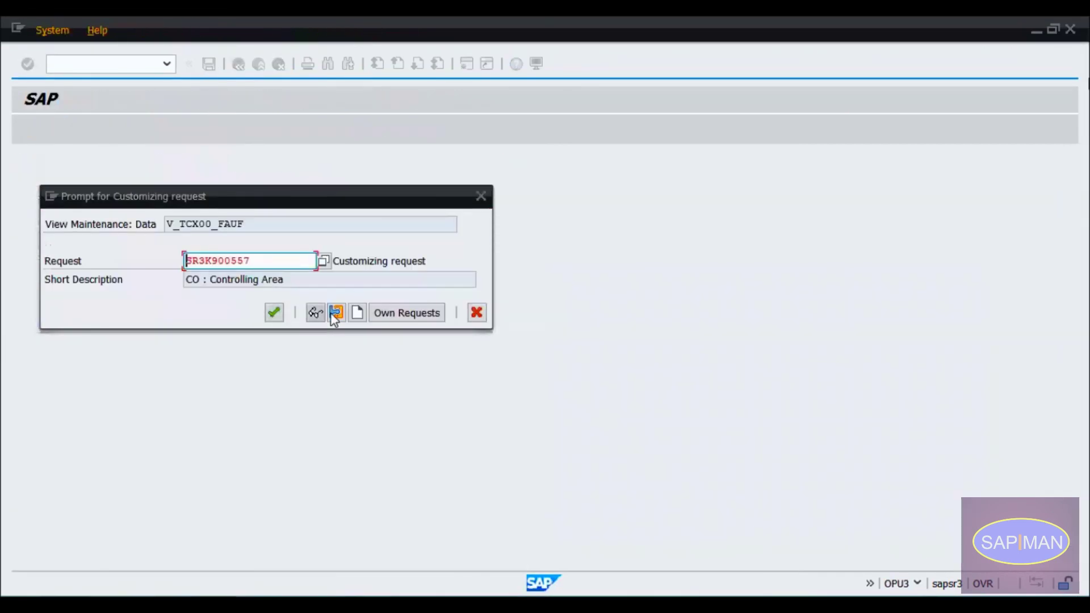
pyautogui.click(349, 314)
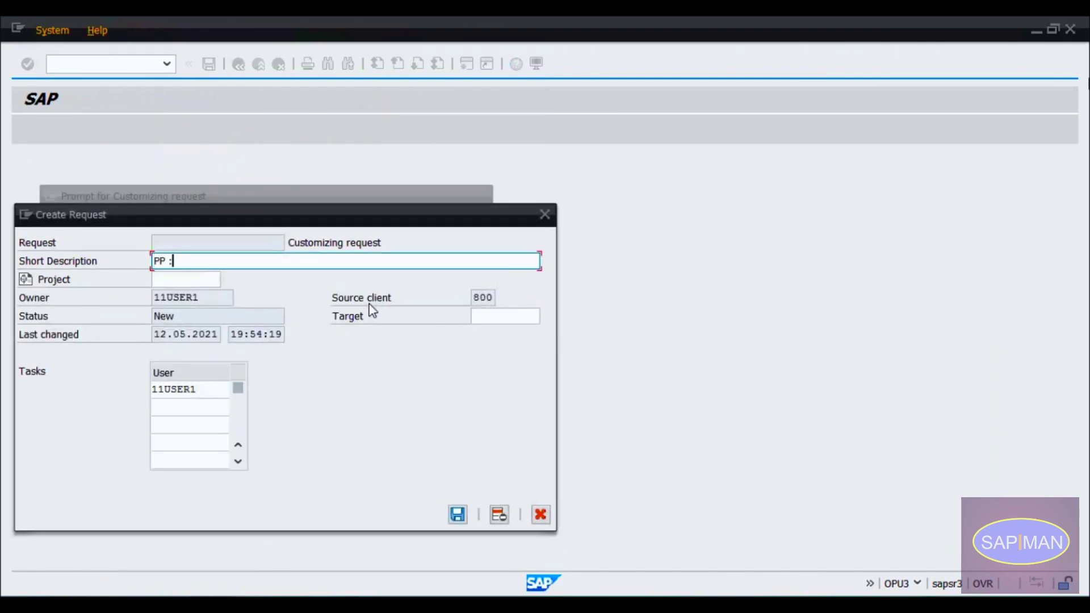
pyautogui.write('PP : Capacity Planning')
pyautogui.press('Return')
pyautogui.click(275, 312)
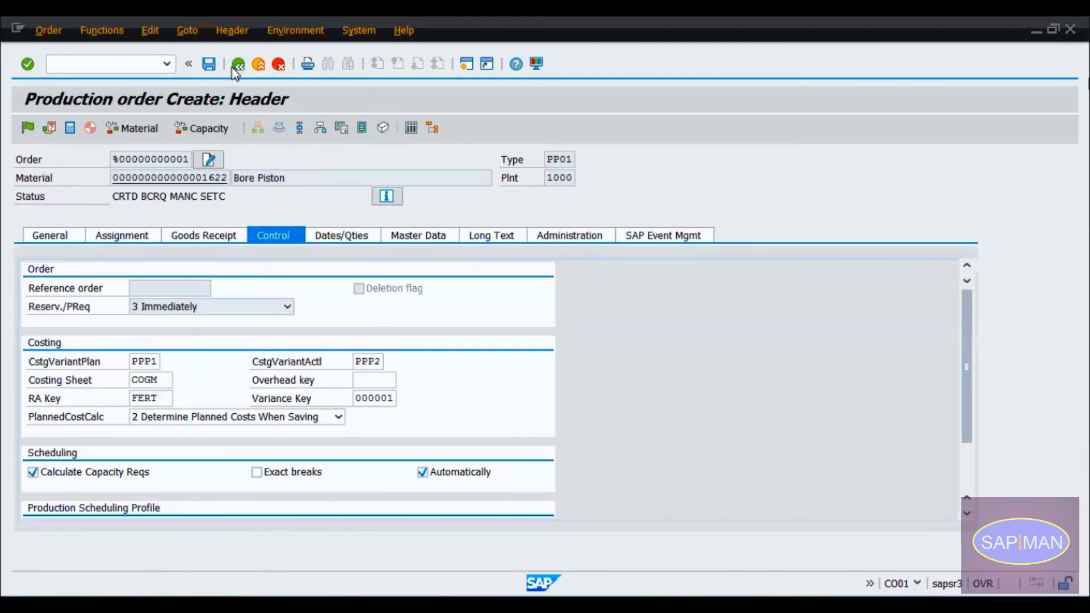
# Discard the unsaved production order and start a new one for material 1622 with order type PP01.
pyautogui.click(237, 63)
pyautogui.click(327, 370)
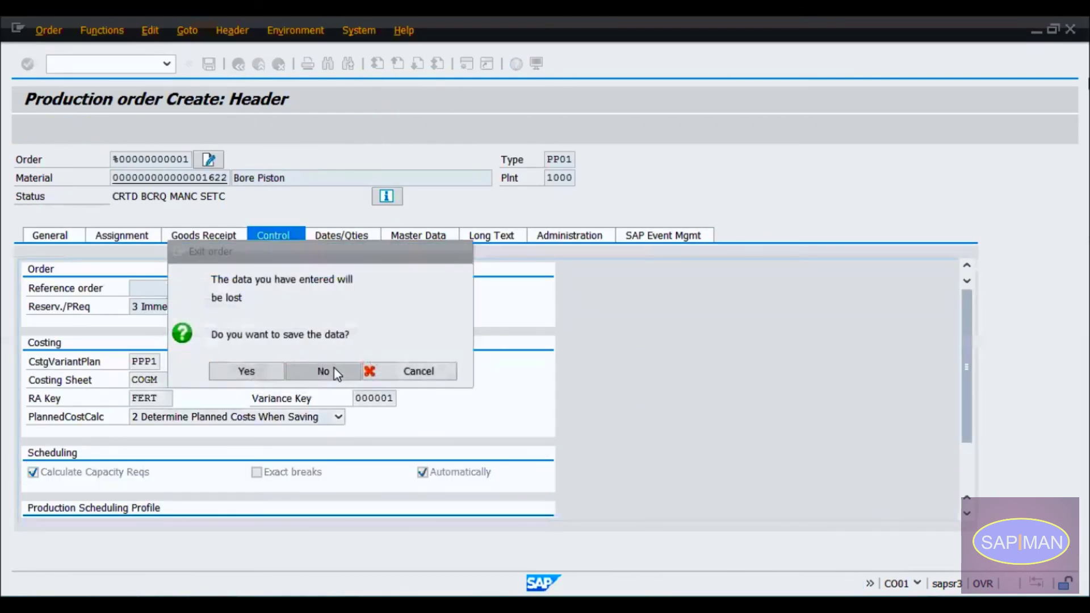
pyautogui.click(246, 184)
pyautogui.press('Down')
pyautogui.press('Return')
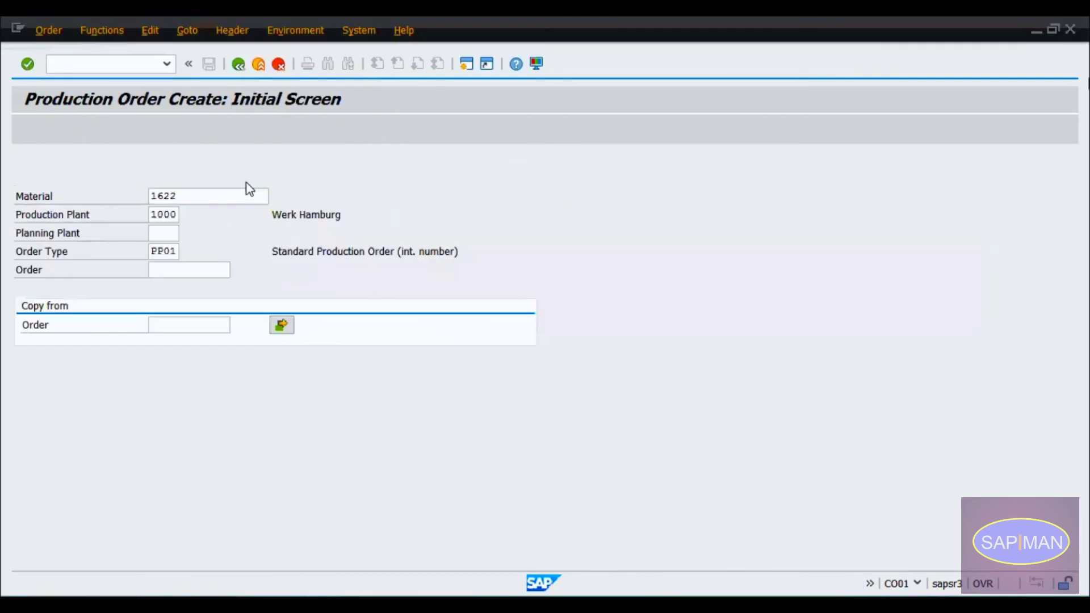
pyautogui.press('Return')
# Set the new order's total quantity to 1 and its scheduling type to 4 Current date, and schedule it.
pyautogui.write('1')
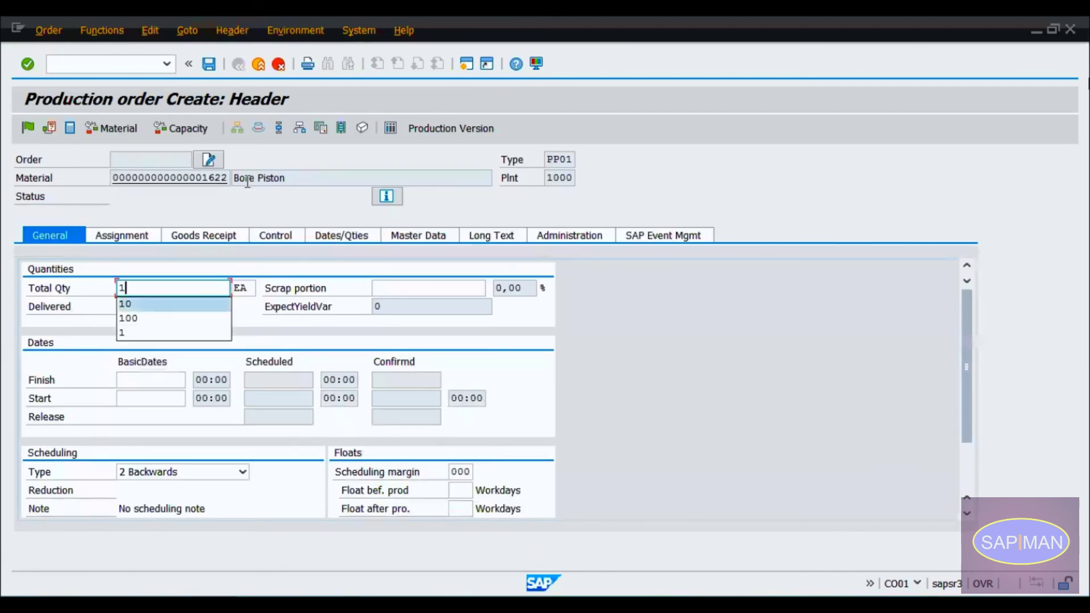
pyautogui.press('Escape')
pyautogui.press('Tab')
pyautogui.press('Tab')
pyautogui.press('Tab')
pyautogui.press('Tab')
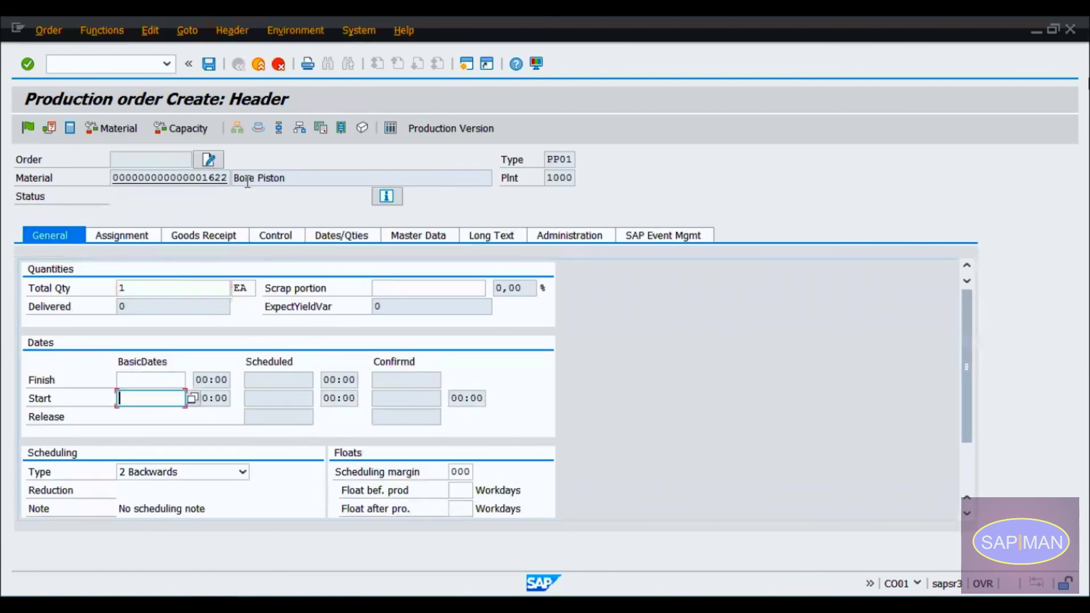
pyautogui.press('Tab')
pyautogui.press('Tab')
pyautogui.press('Down')
pyautogui.press('Down')
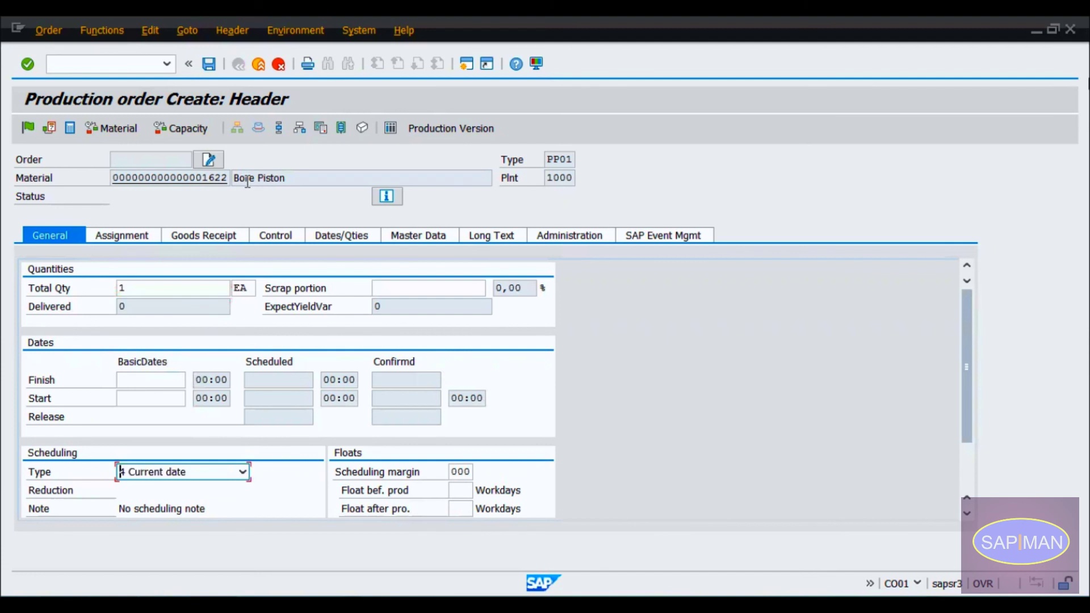
pyautogui.press('Return')
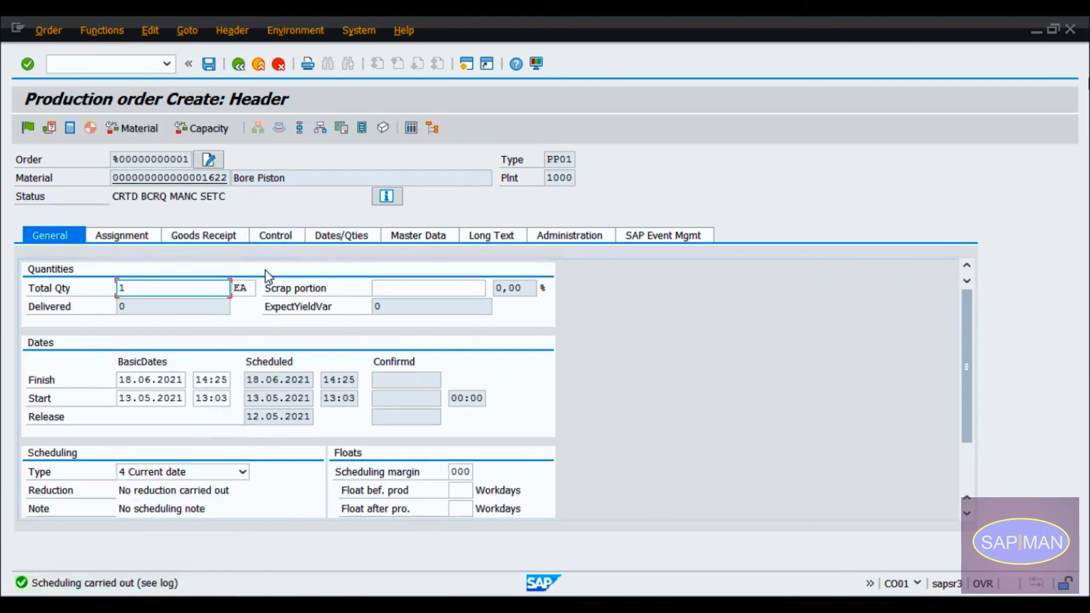
# Check the new order's Calculate Capacity Reqs setting, and save the order despite the cost calculation error.
pyautogui.click(276, 237)
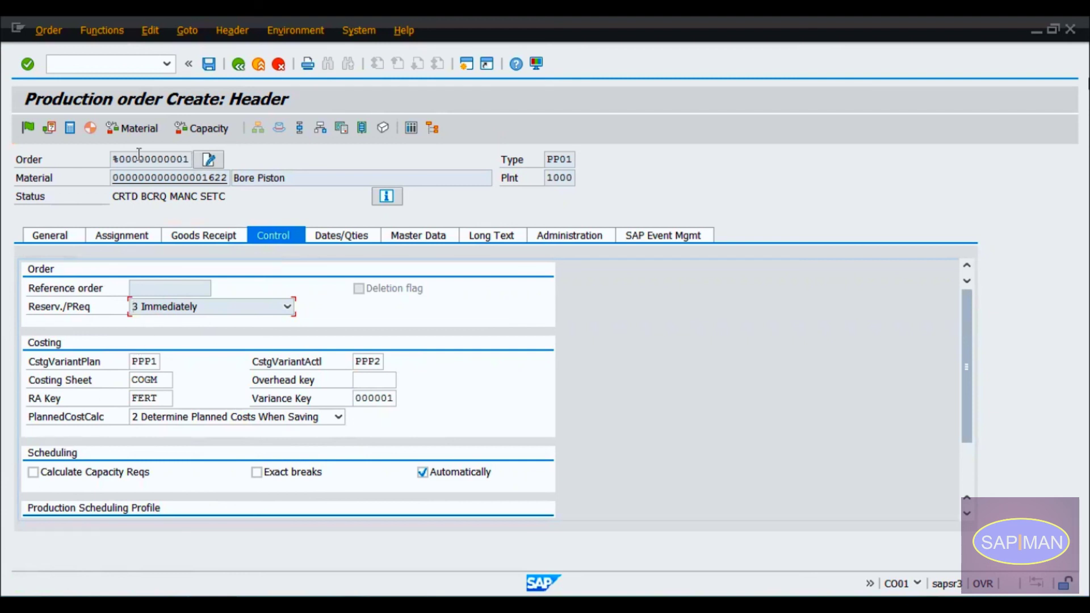
pyautogui.click(210, 63)
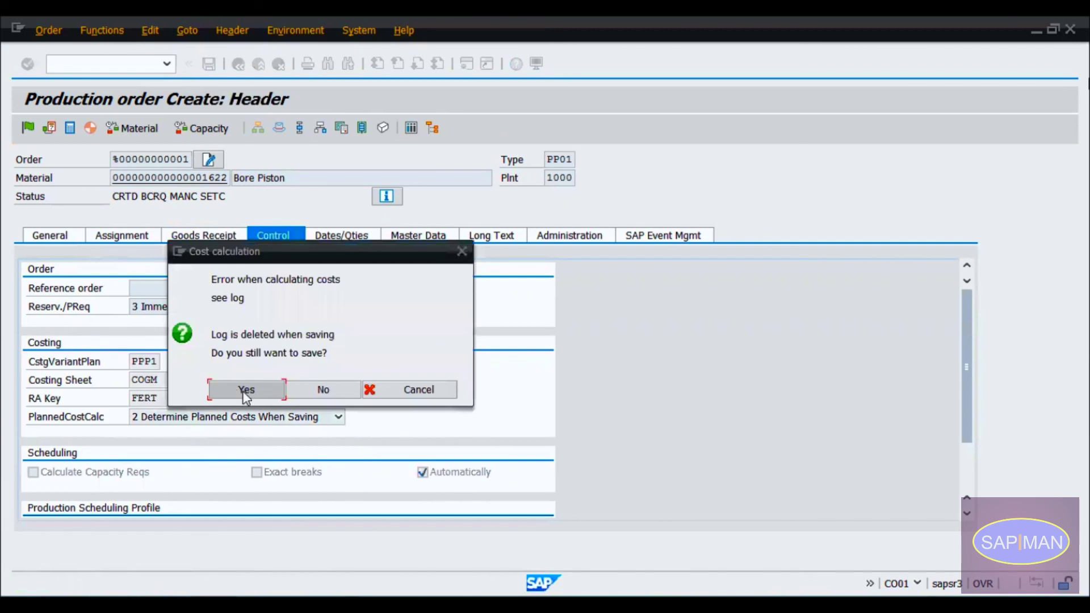
pyautogui.click(246, 391)
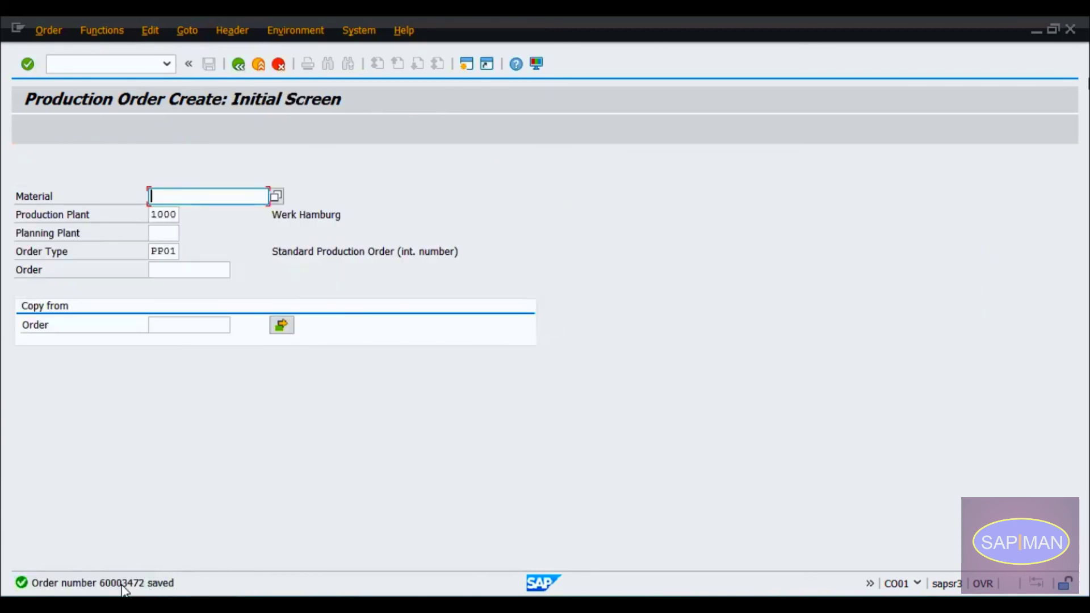
# Refresh the CM03 standard overview for LATHE to check its capacity requirements, and return to the CO01 session.
pyautogui.click(158, 606)
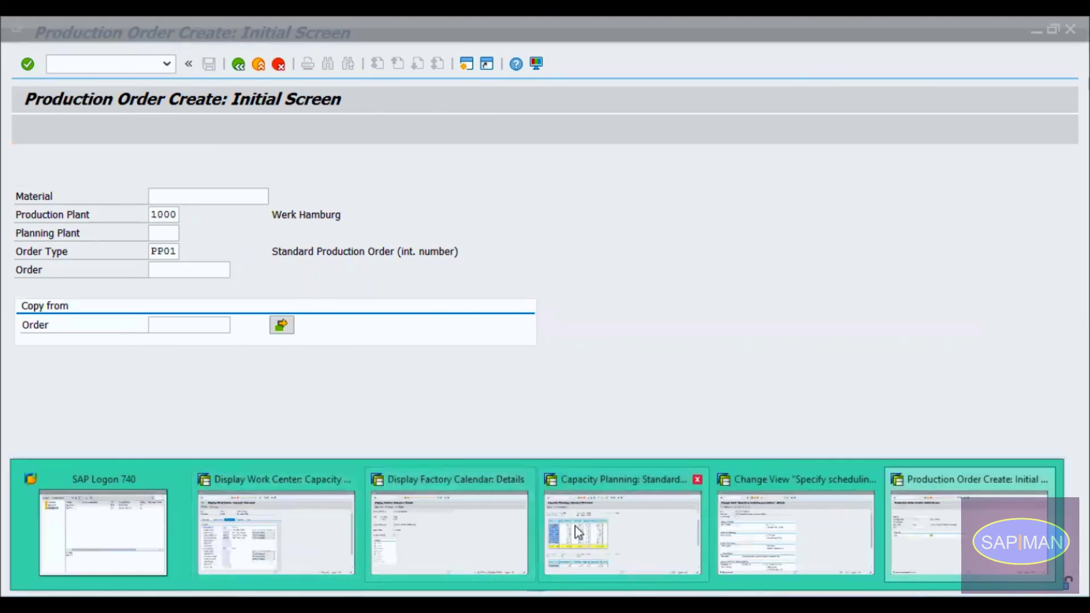
pyautogui.click(659, 530)
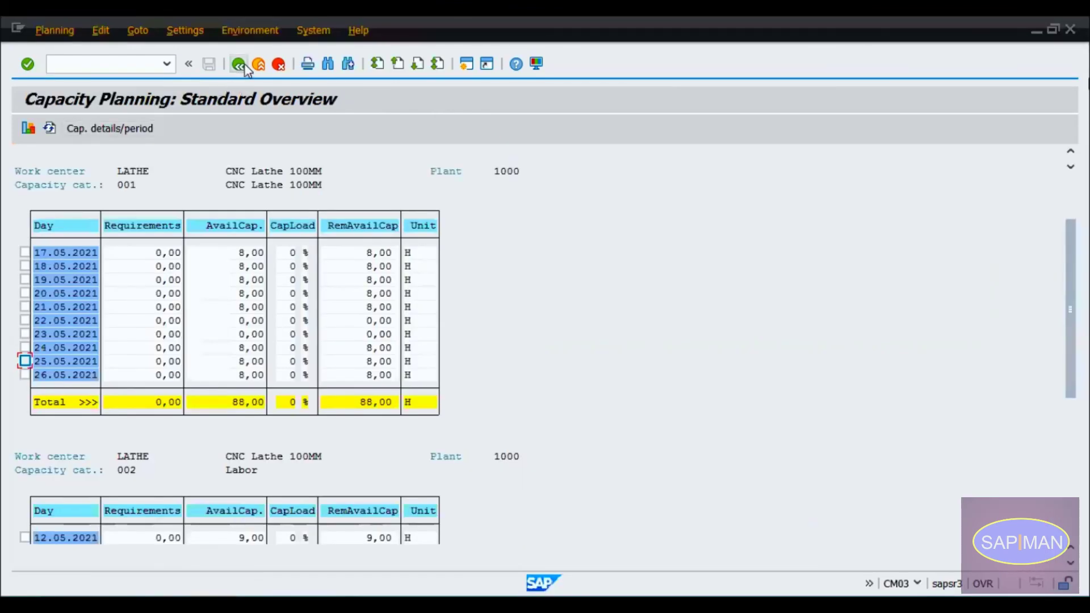
pyautogui.click(49, 128)
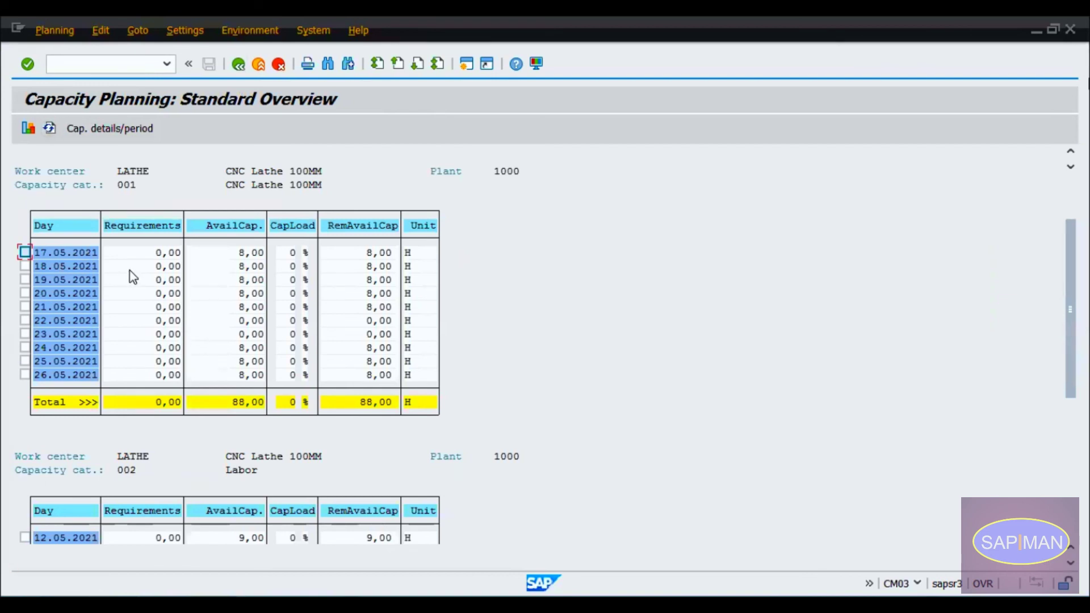
pyautogui.hotkey('alt', 'Tab')
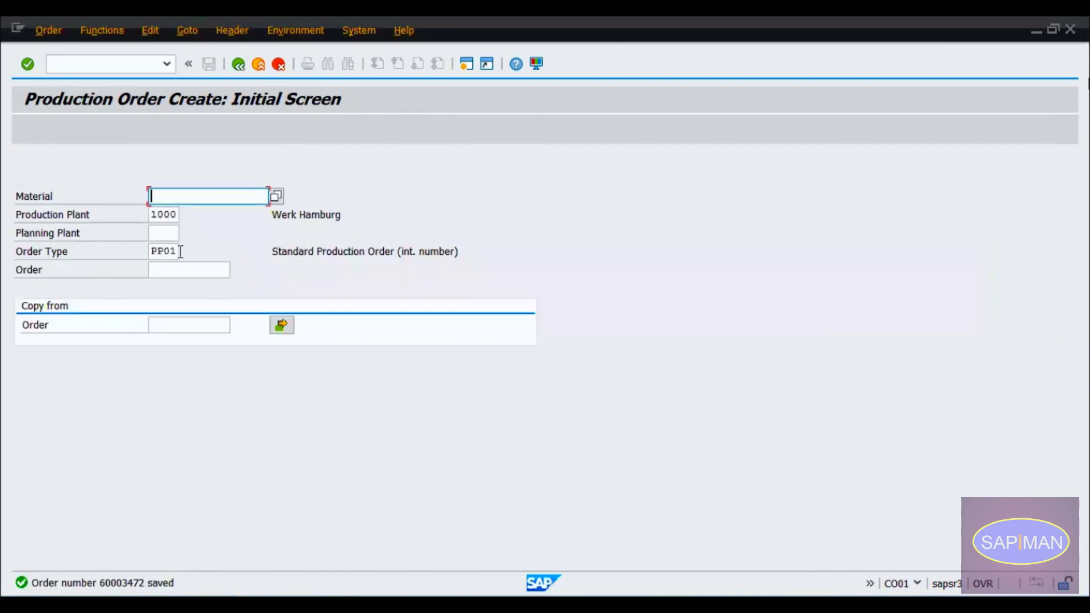
# Leave CM03, run the CM01 standard overview for LATHE, and open the machine capacity details for week 19.2021.
pyautogui.hotkey('alt', 'Tab')
pyautogui.click(237, 64)
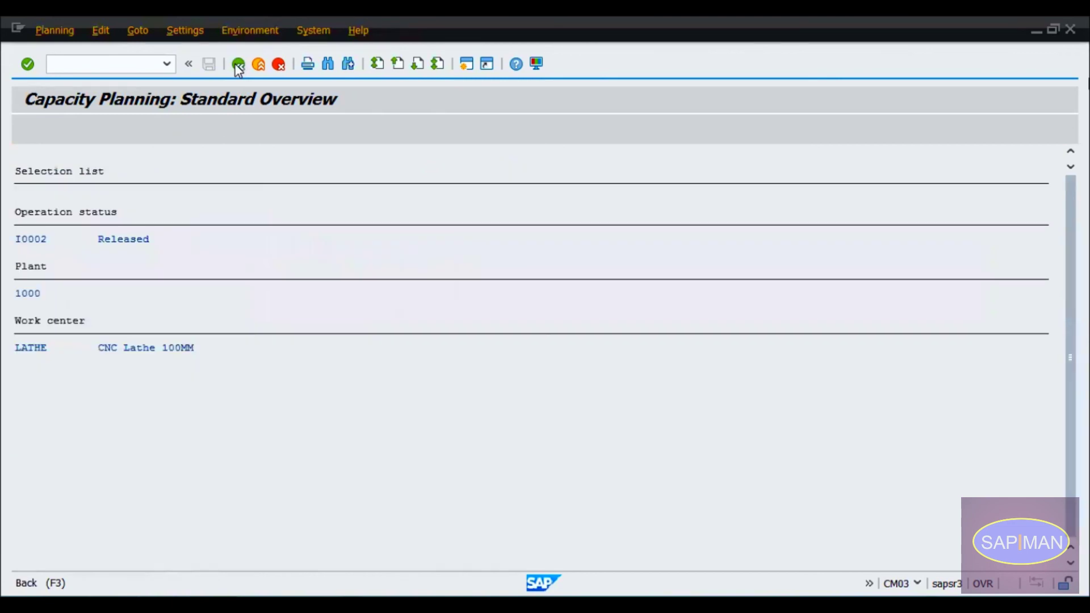
pyautogui.click(238, 64)
pyautogui.click(236, 64)
pyautogui.write('cm01')
pyautogui.press('Return')
pyautogui.press('F5')
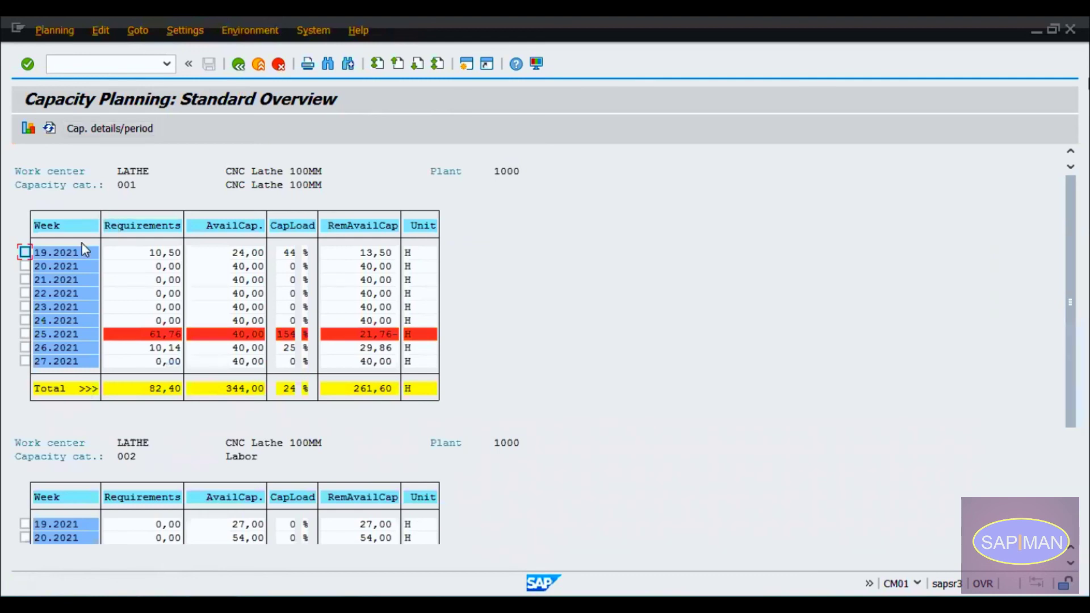
pyautogui.click(164, 252)
pyautogui.click(109, 131)
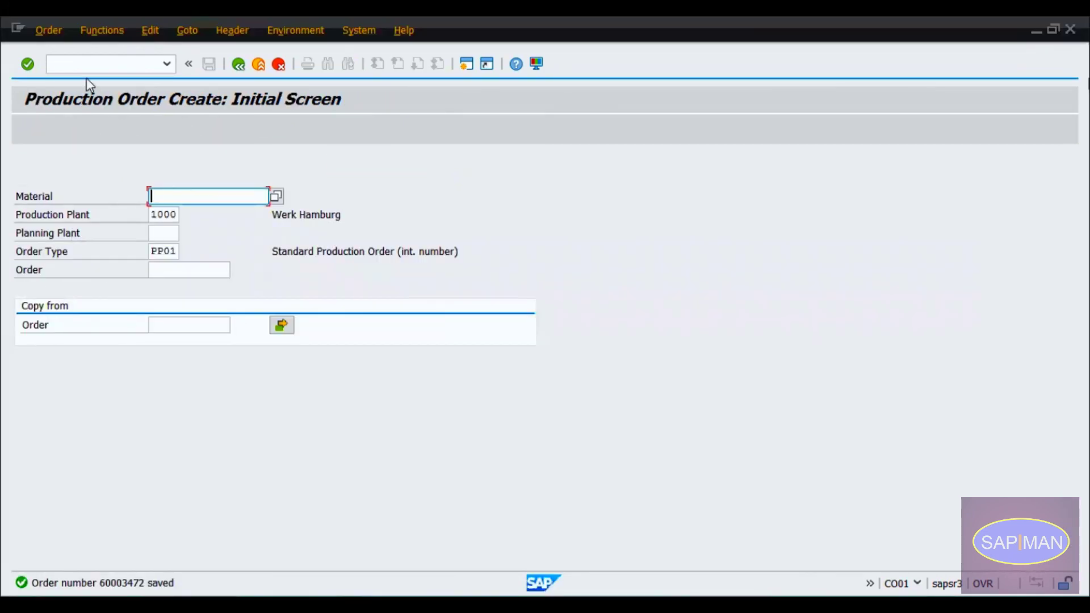
# Enable Calculate Capacity Reqs in the just-created production order for material 1622, and save the order despite the scheduling warnings.
pyautogui.click(48, 30)
pyautogui.click(68, 112)
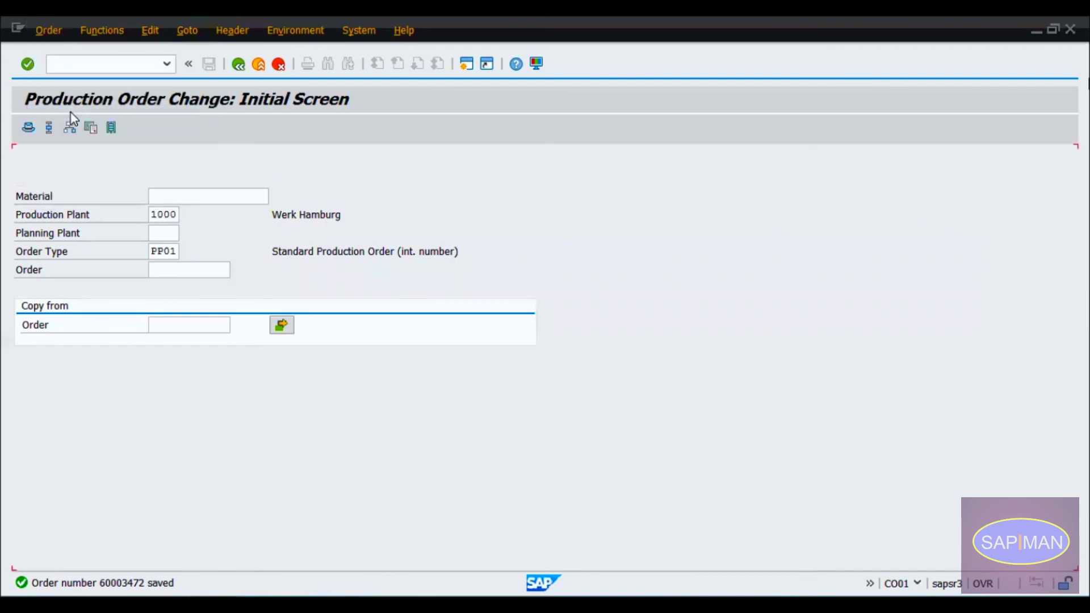
pyautogui.press('Return')
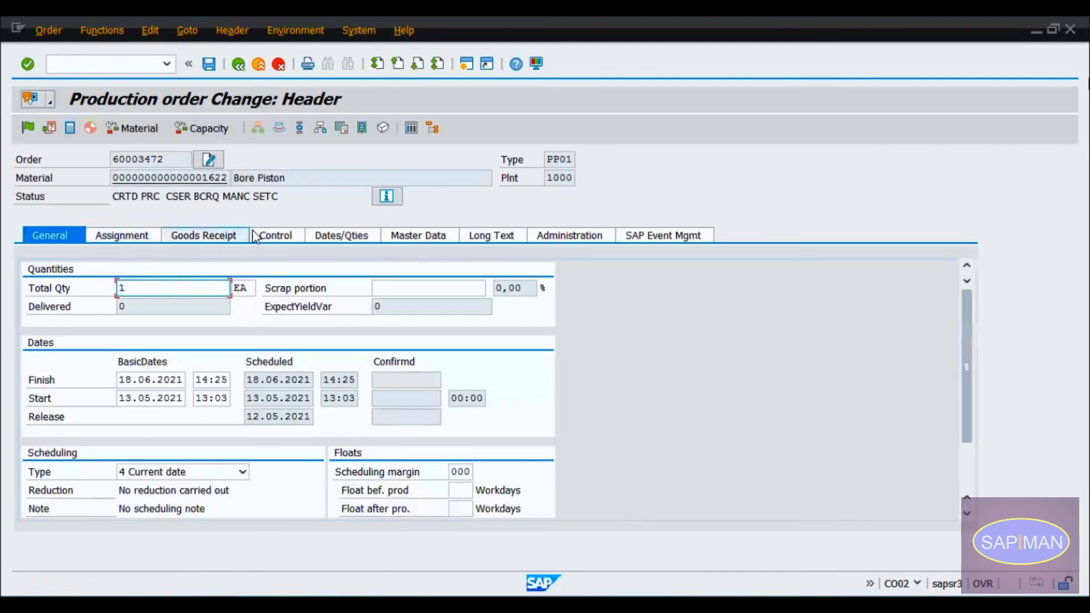
pyautogui.click(285, 234)
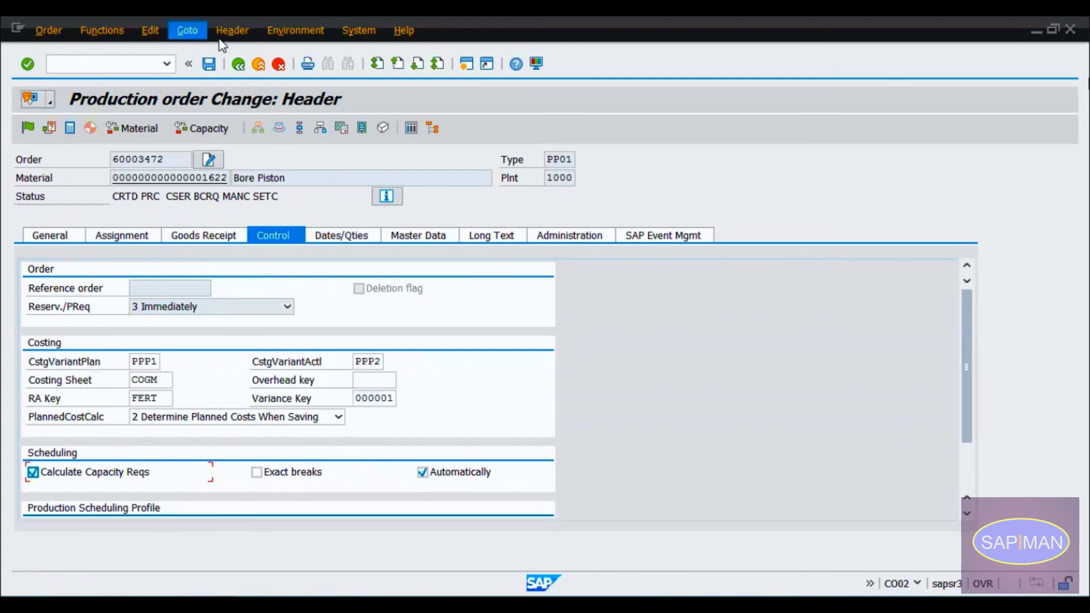
pyautogui.click(209, 63)
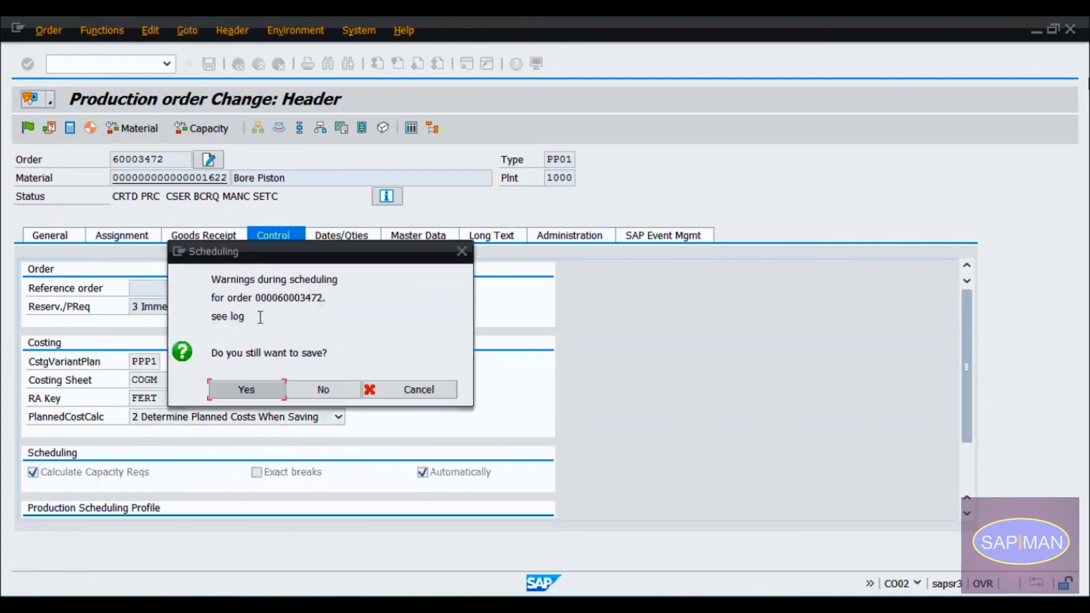
pyautogui.click(252, 396)
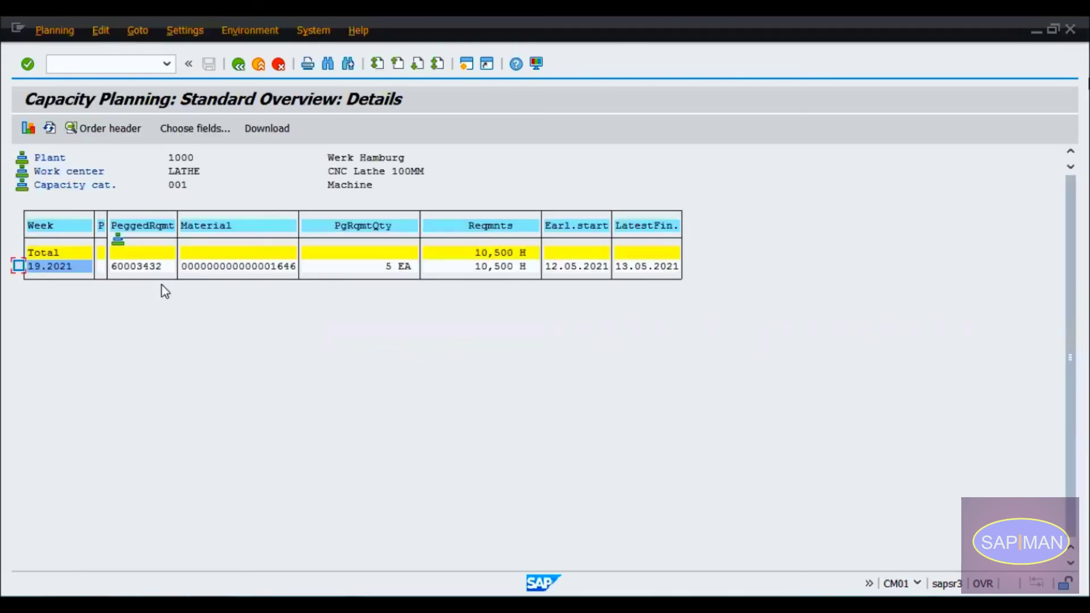
# Refresh the CM01 details for LATHE and check the capacity requirement of the order for material 1622.
pyautogui.click(49, 128)
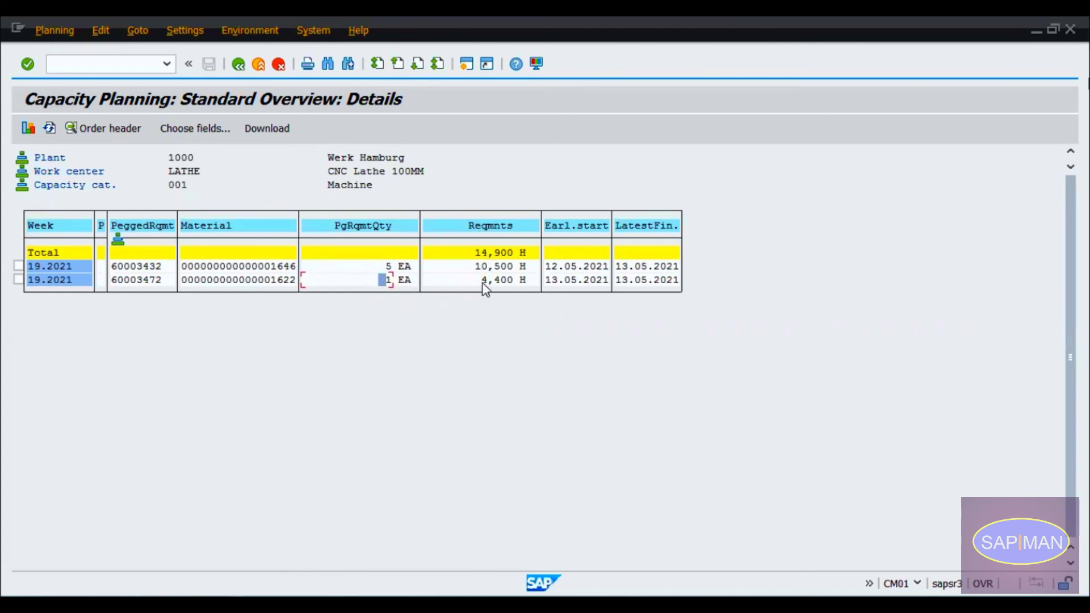
pyautogui.click(516, 281)
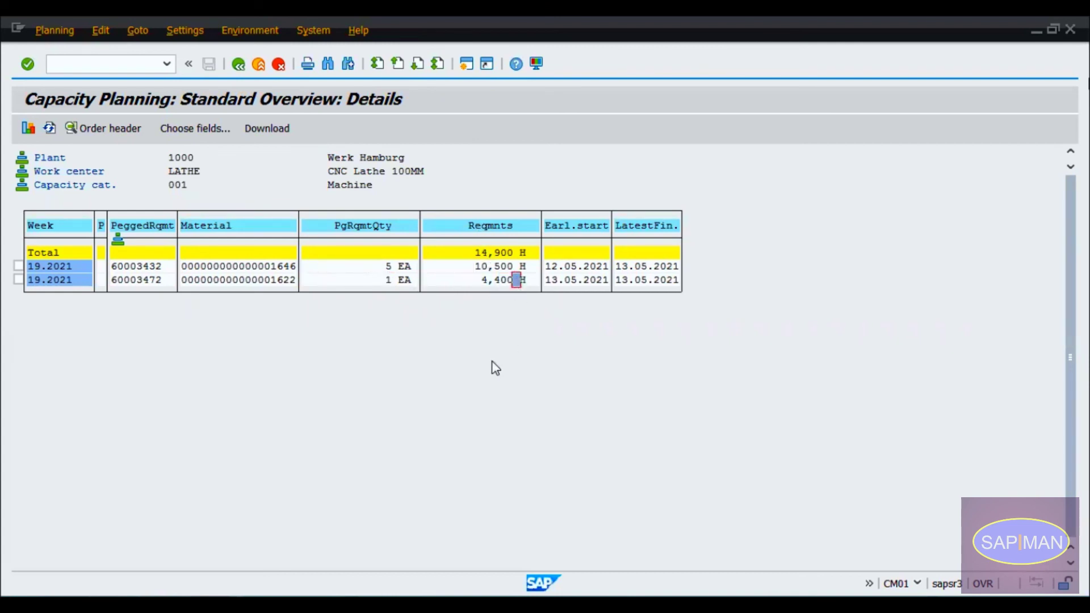